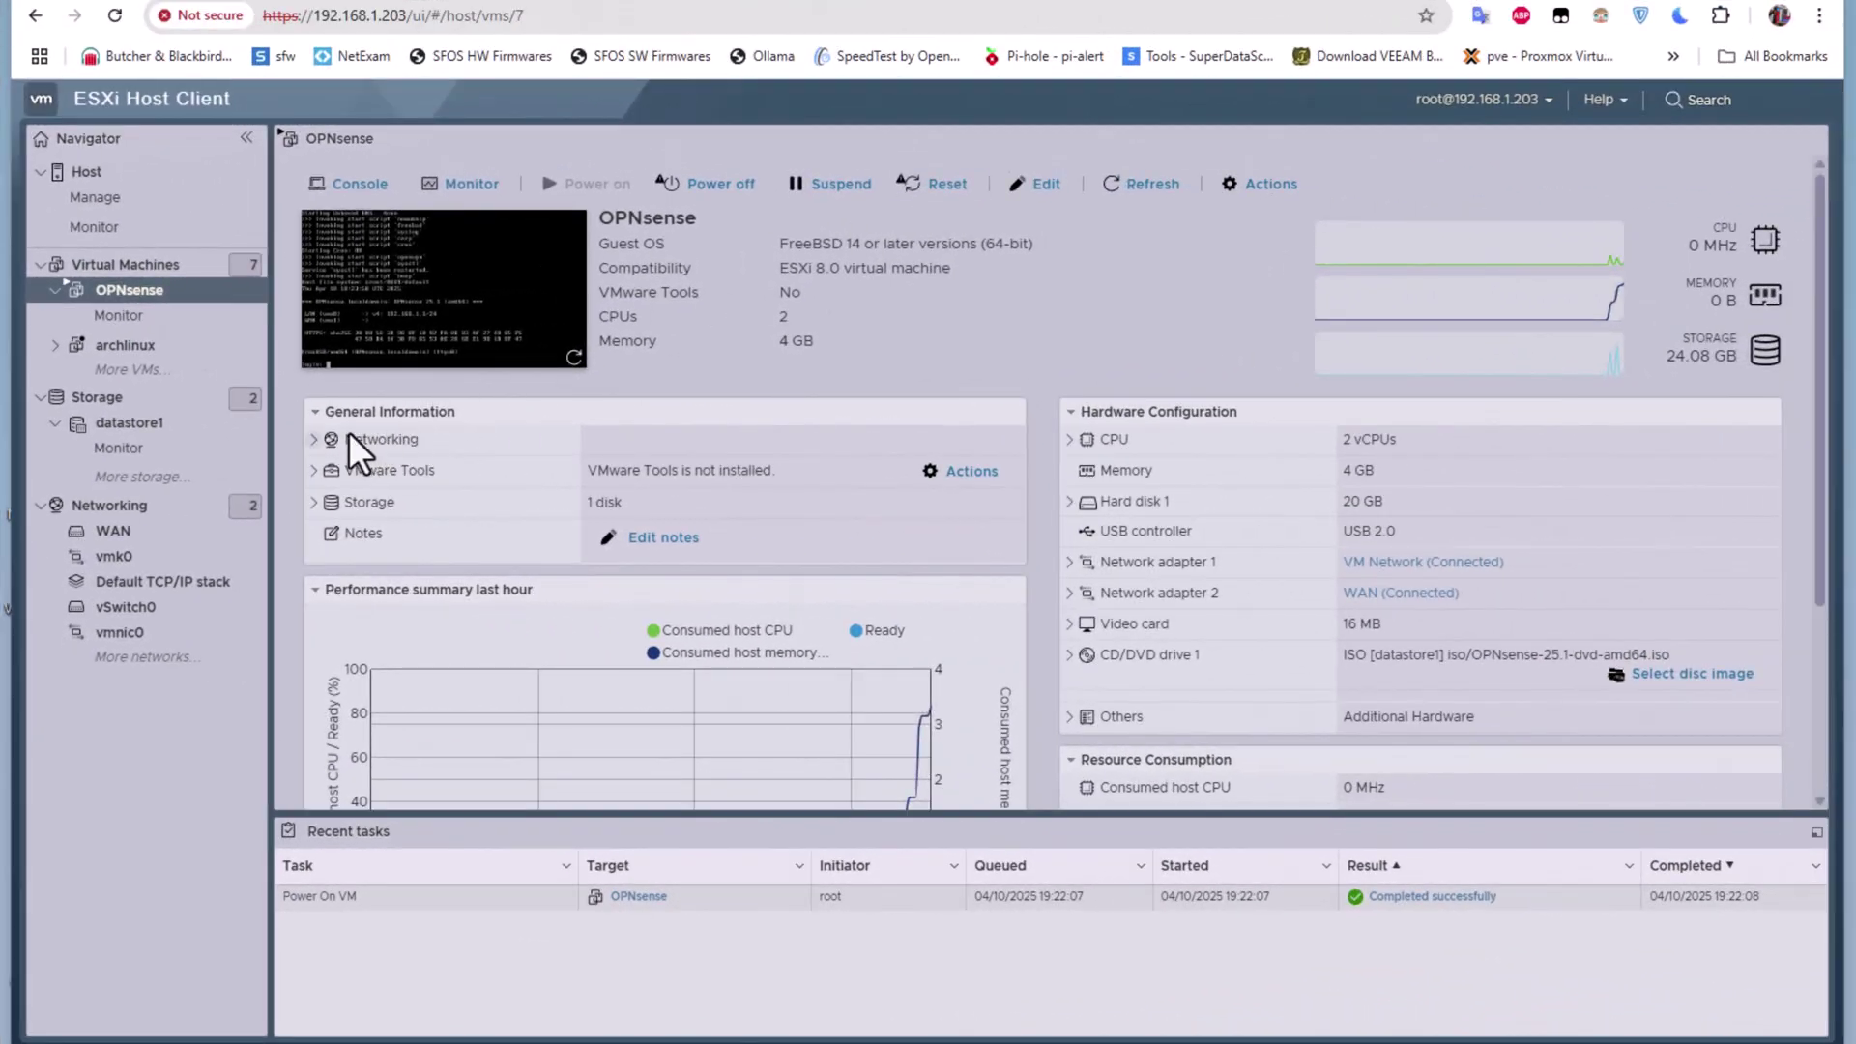
Open the OPNsense VM's console in ESXi to confirm its LAN address 192.168.1.1
{"action": "left_click", "coordinate": [106, 266]}
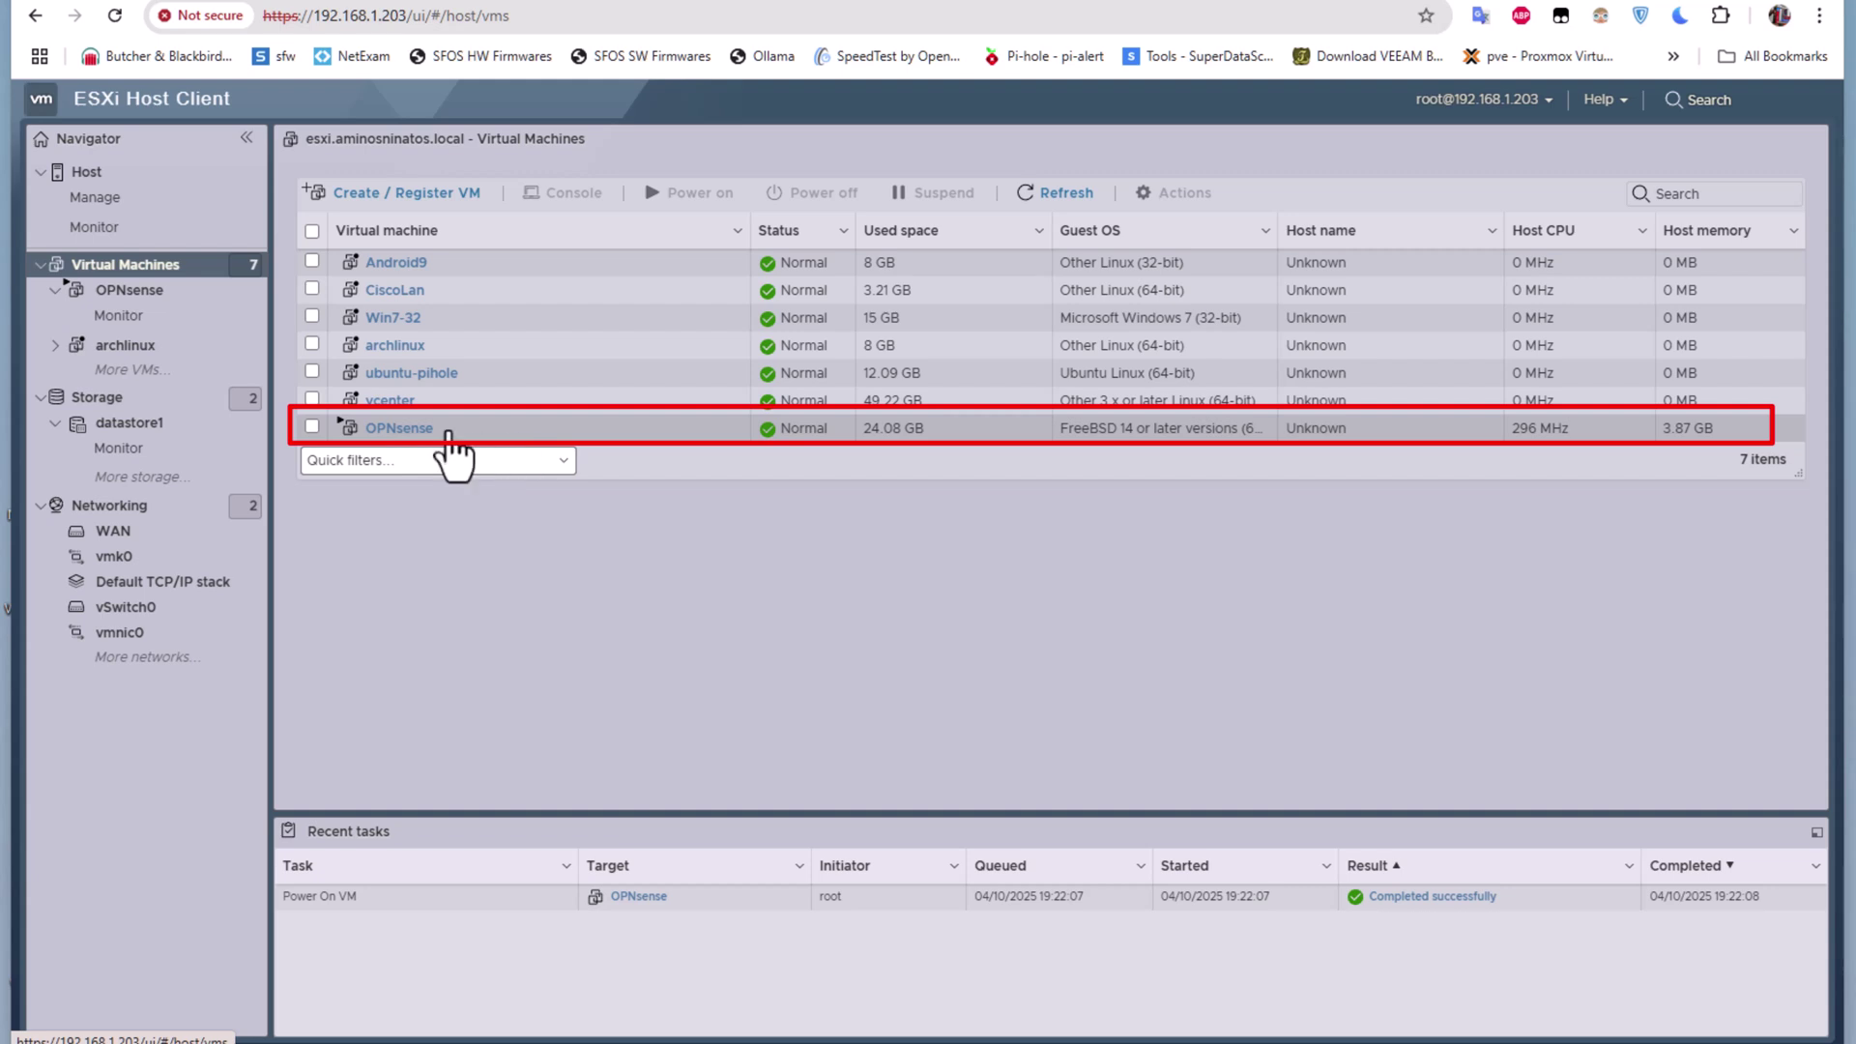
{"action": "left_click", "coordinate": [396, 428]}
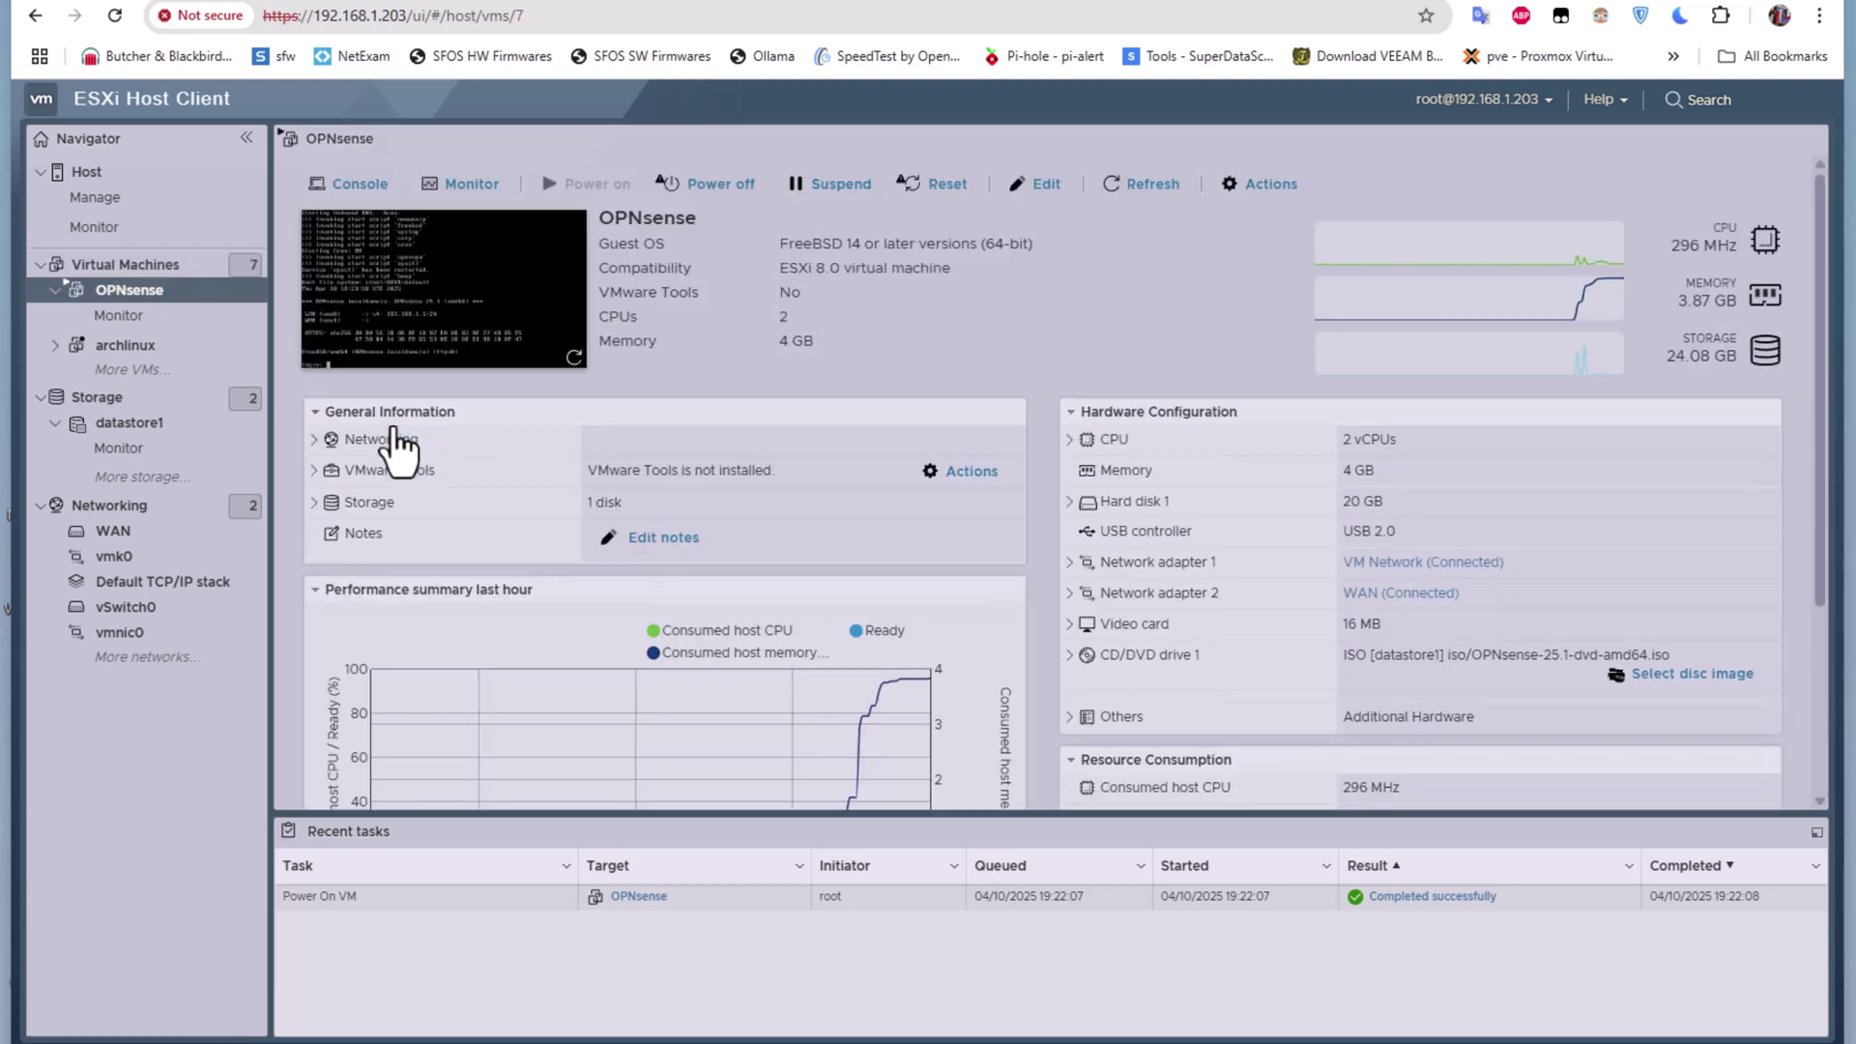
{"action": "left_click", "coordinate": [470, 327]}
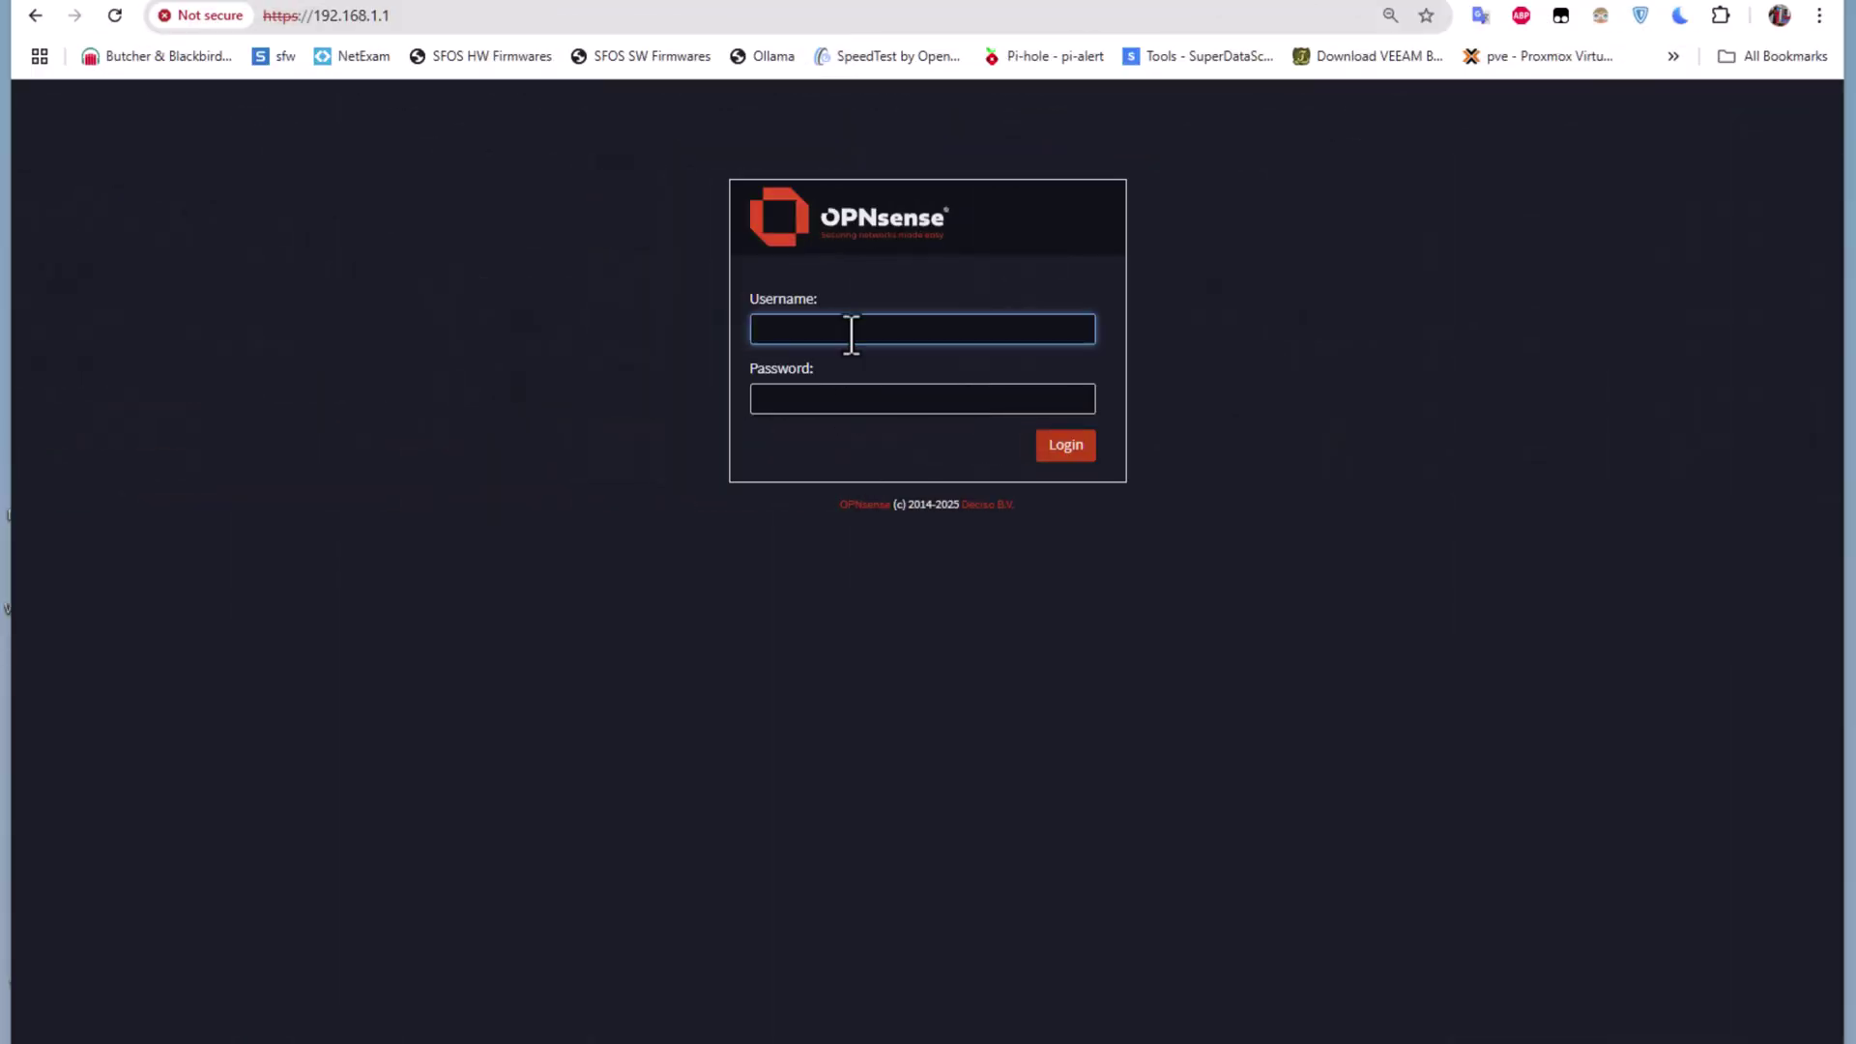
Sign in to the OPNsense web interface as root with the account password
{"action": "type", "text": "root"}
{"action": "left_click", "coordinate": [845, 410]}
{"action": "type", "text": "••"}
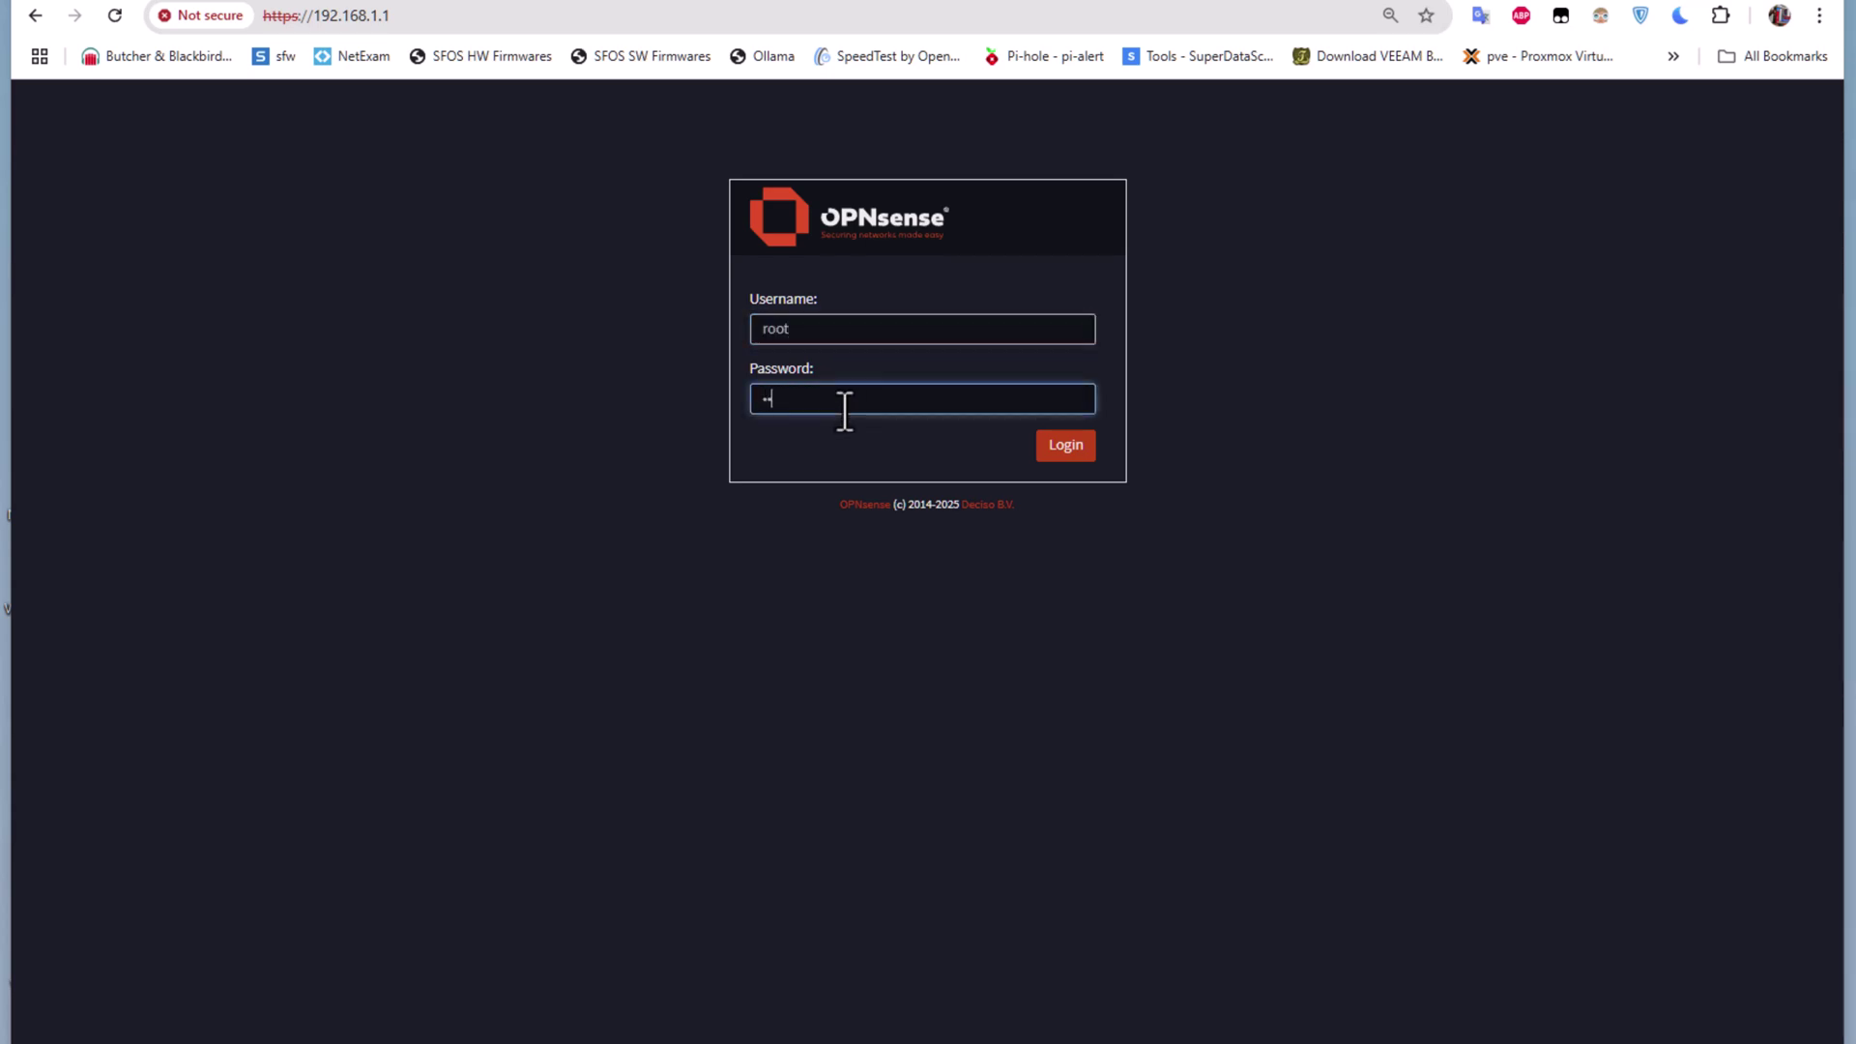
{"action": "type", "text": "••••••••••••"}
{"action": "key", "text": "Return"}
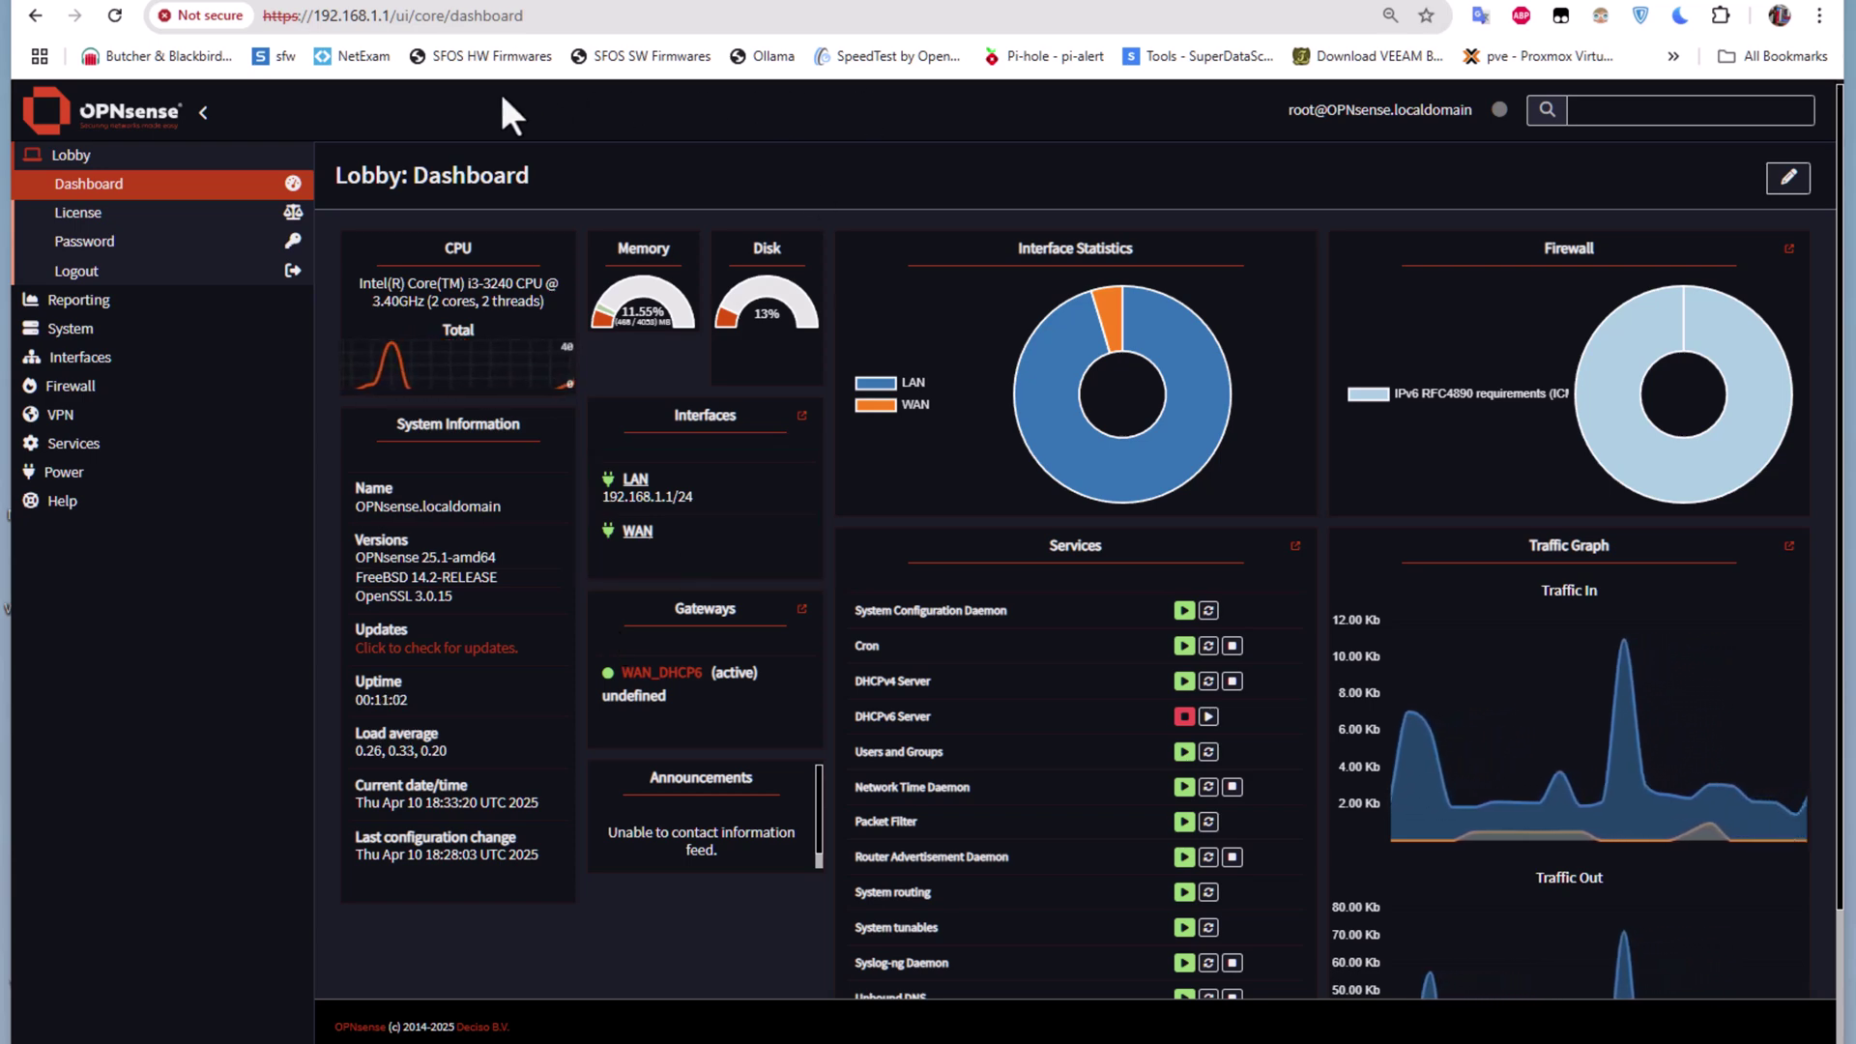
Launch the initial setup Wizard from the System menu
{"action": "left_click", "coordinate": [127, 335]}
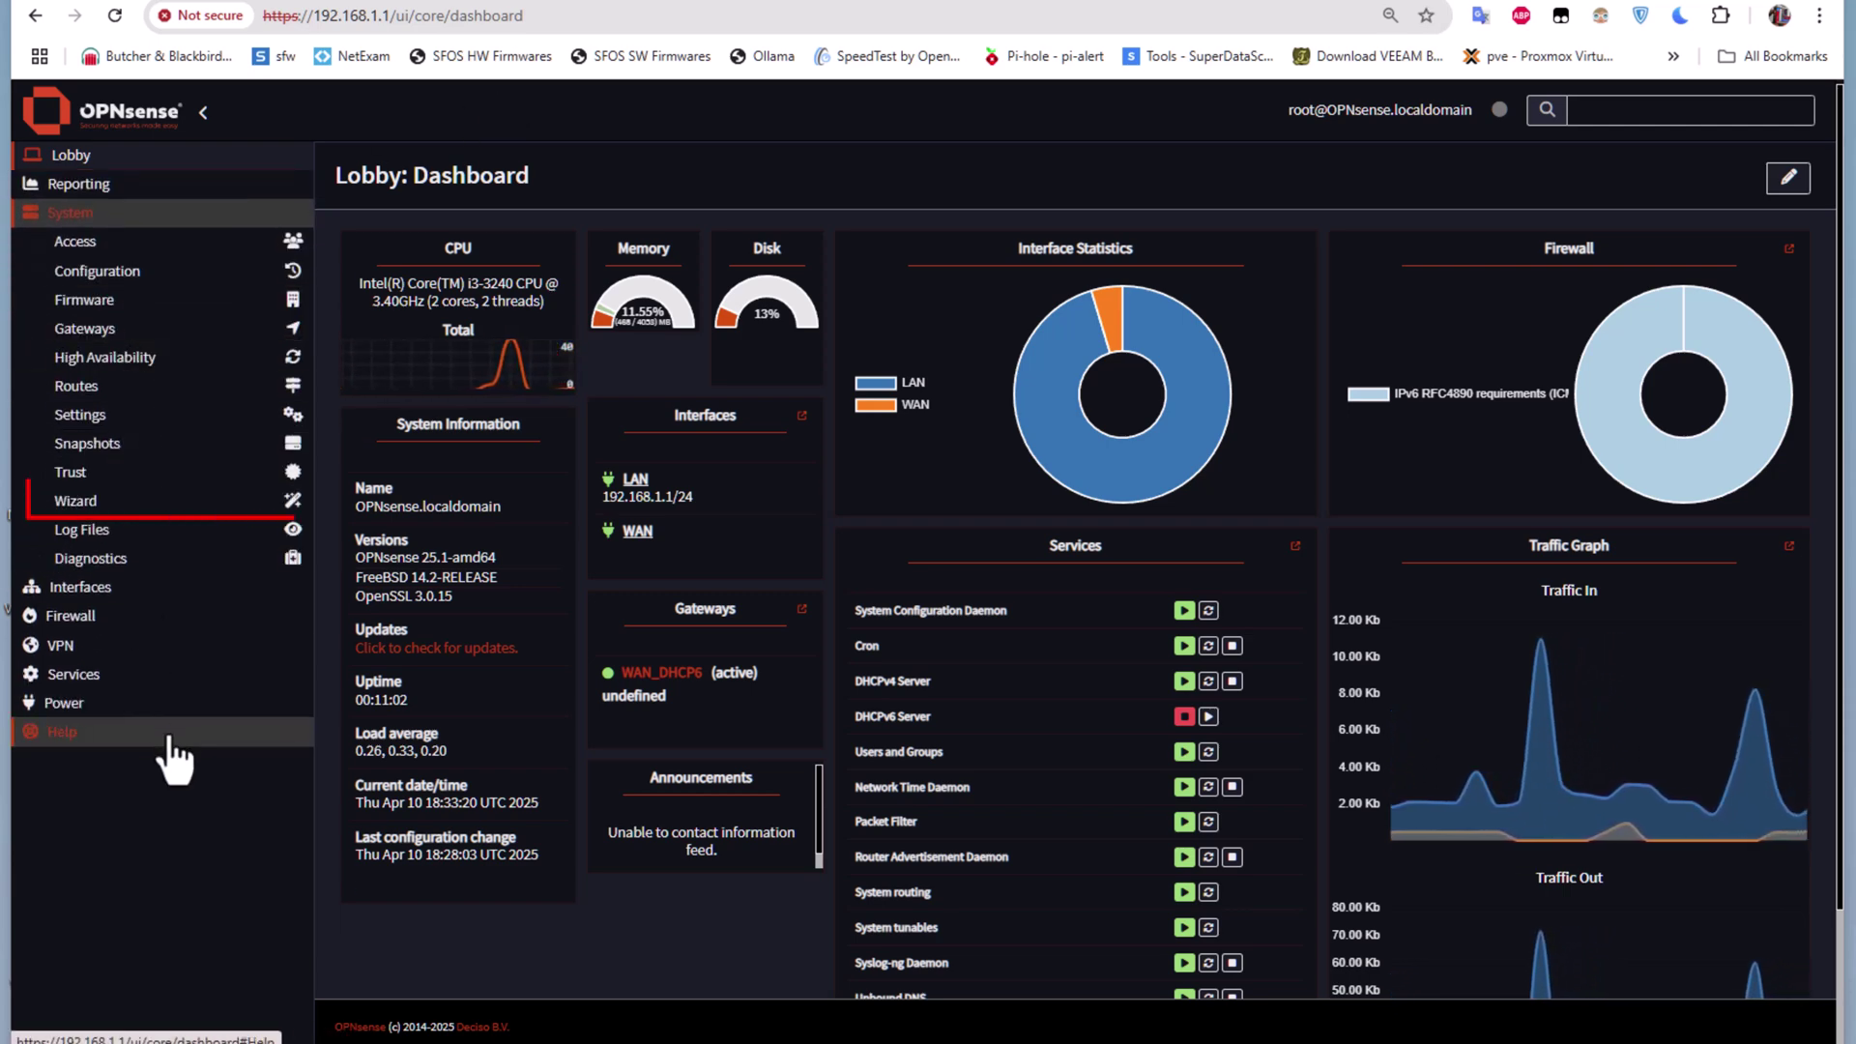
{"action": "left_click", "coordinate": [101, 504]}
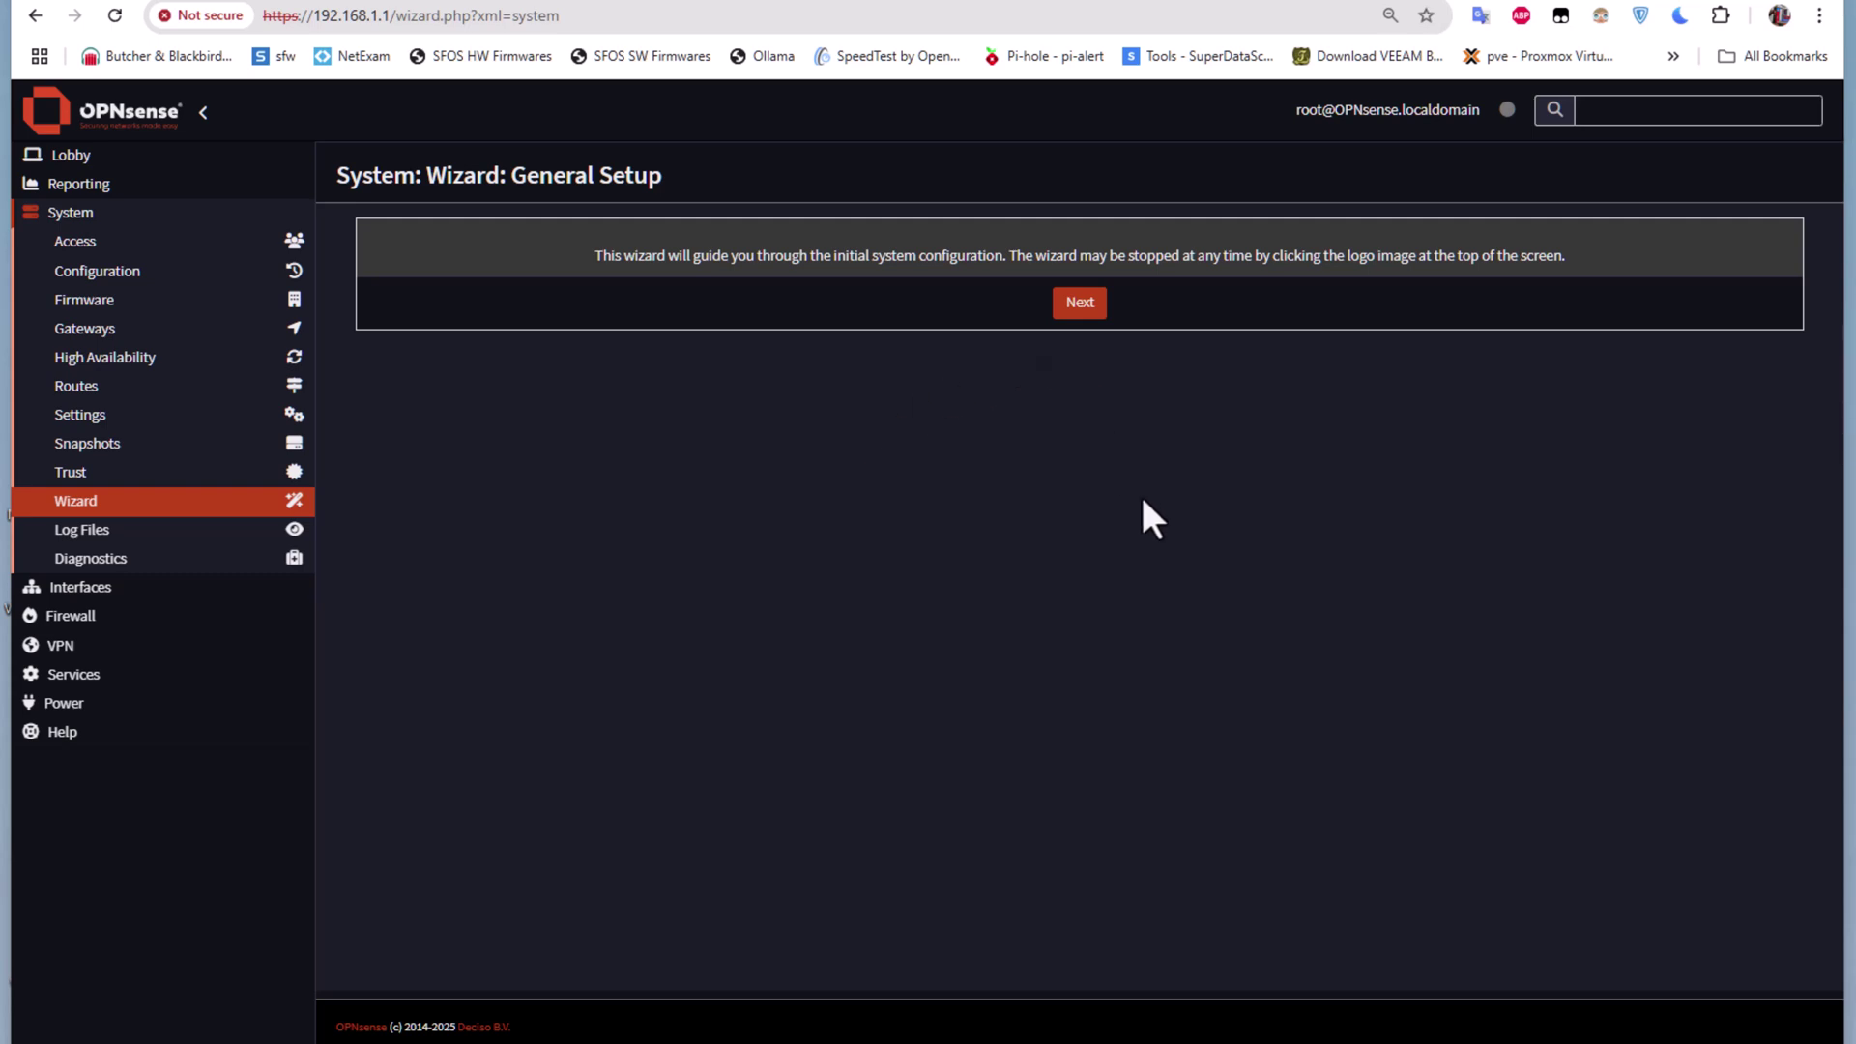
Keep English, set DNS servers 8.8.8.8 and 1.1.1.1, and disable WAN DNS override
{"action": "left_click", "coordinate": [1087, 306]}
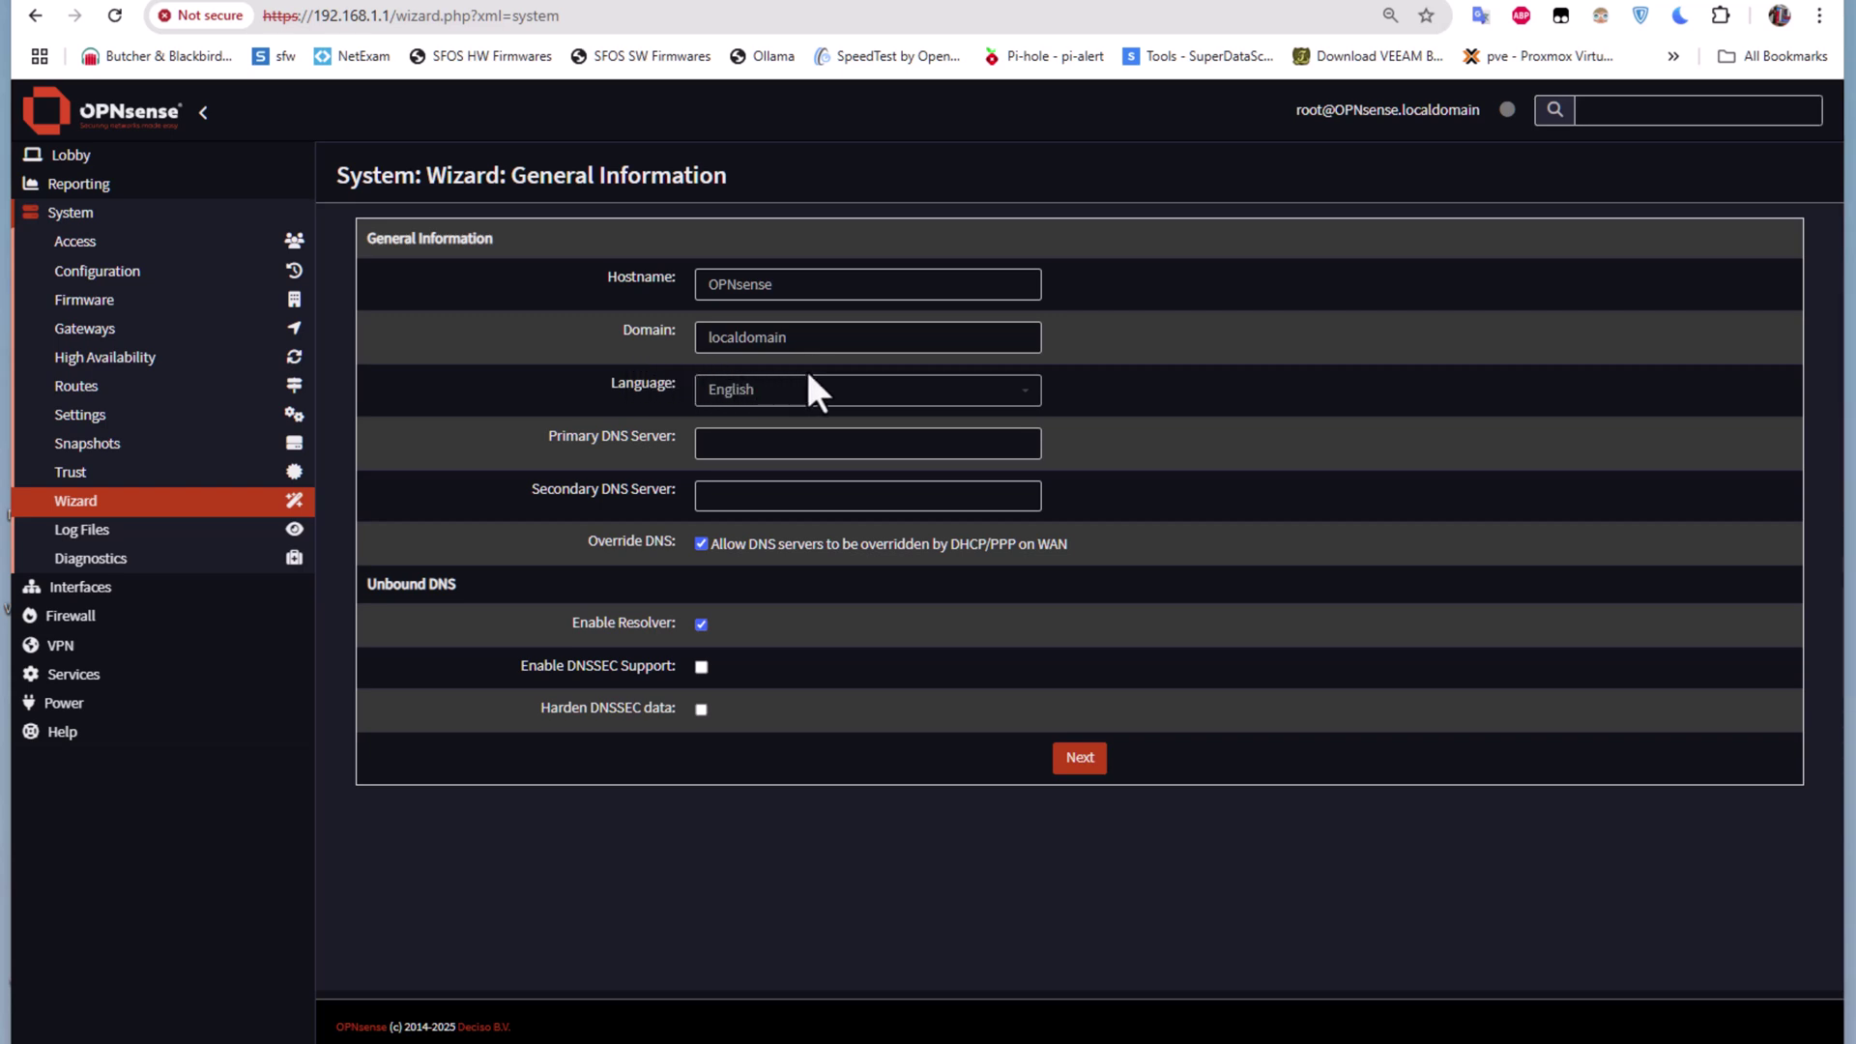
{"action": "left_click", "coordinate": [1023, 394]}
{"action": "left_click", "coordinate": [1023, 395]}
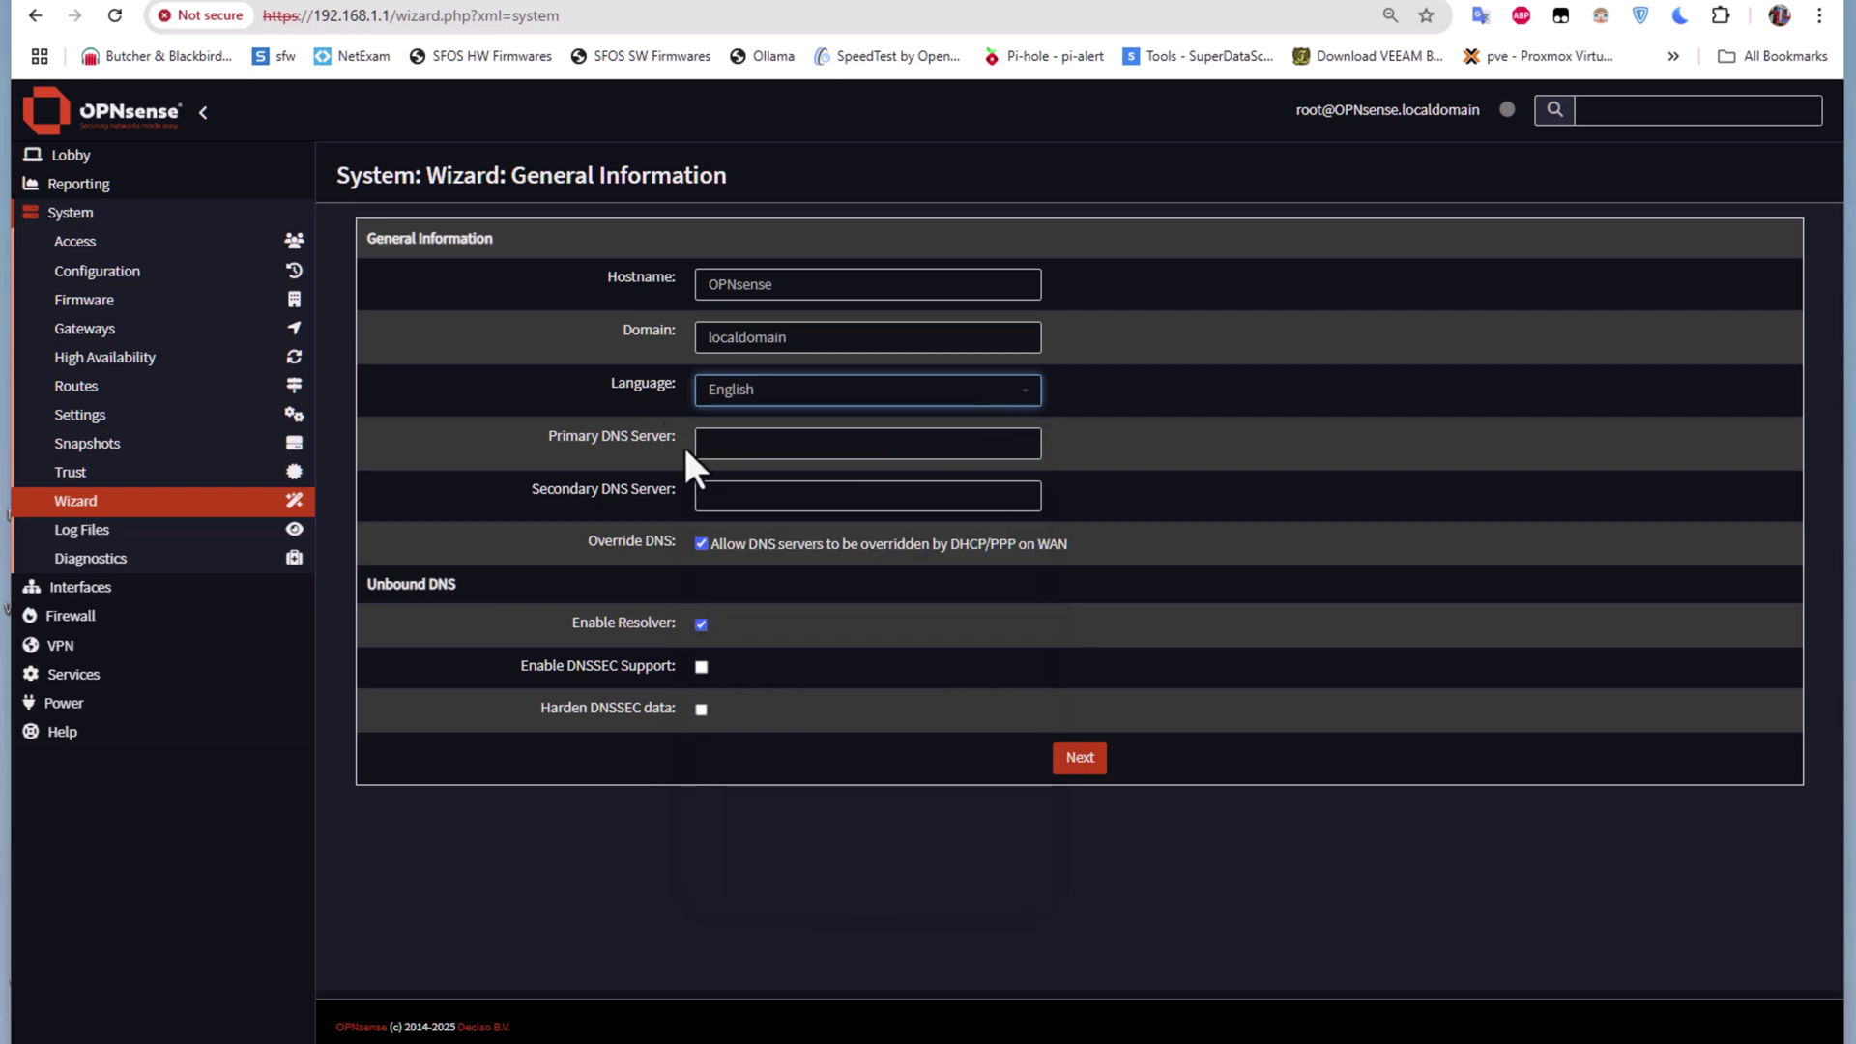
{"action": "left_click", "coordinate": [774, 446]}
{"action": "type", "text": "8.8.8.8"}
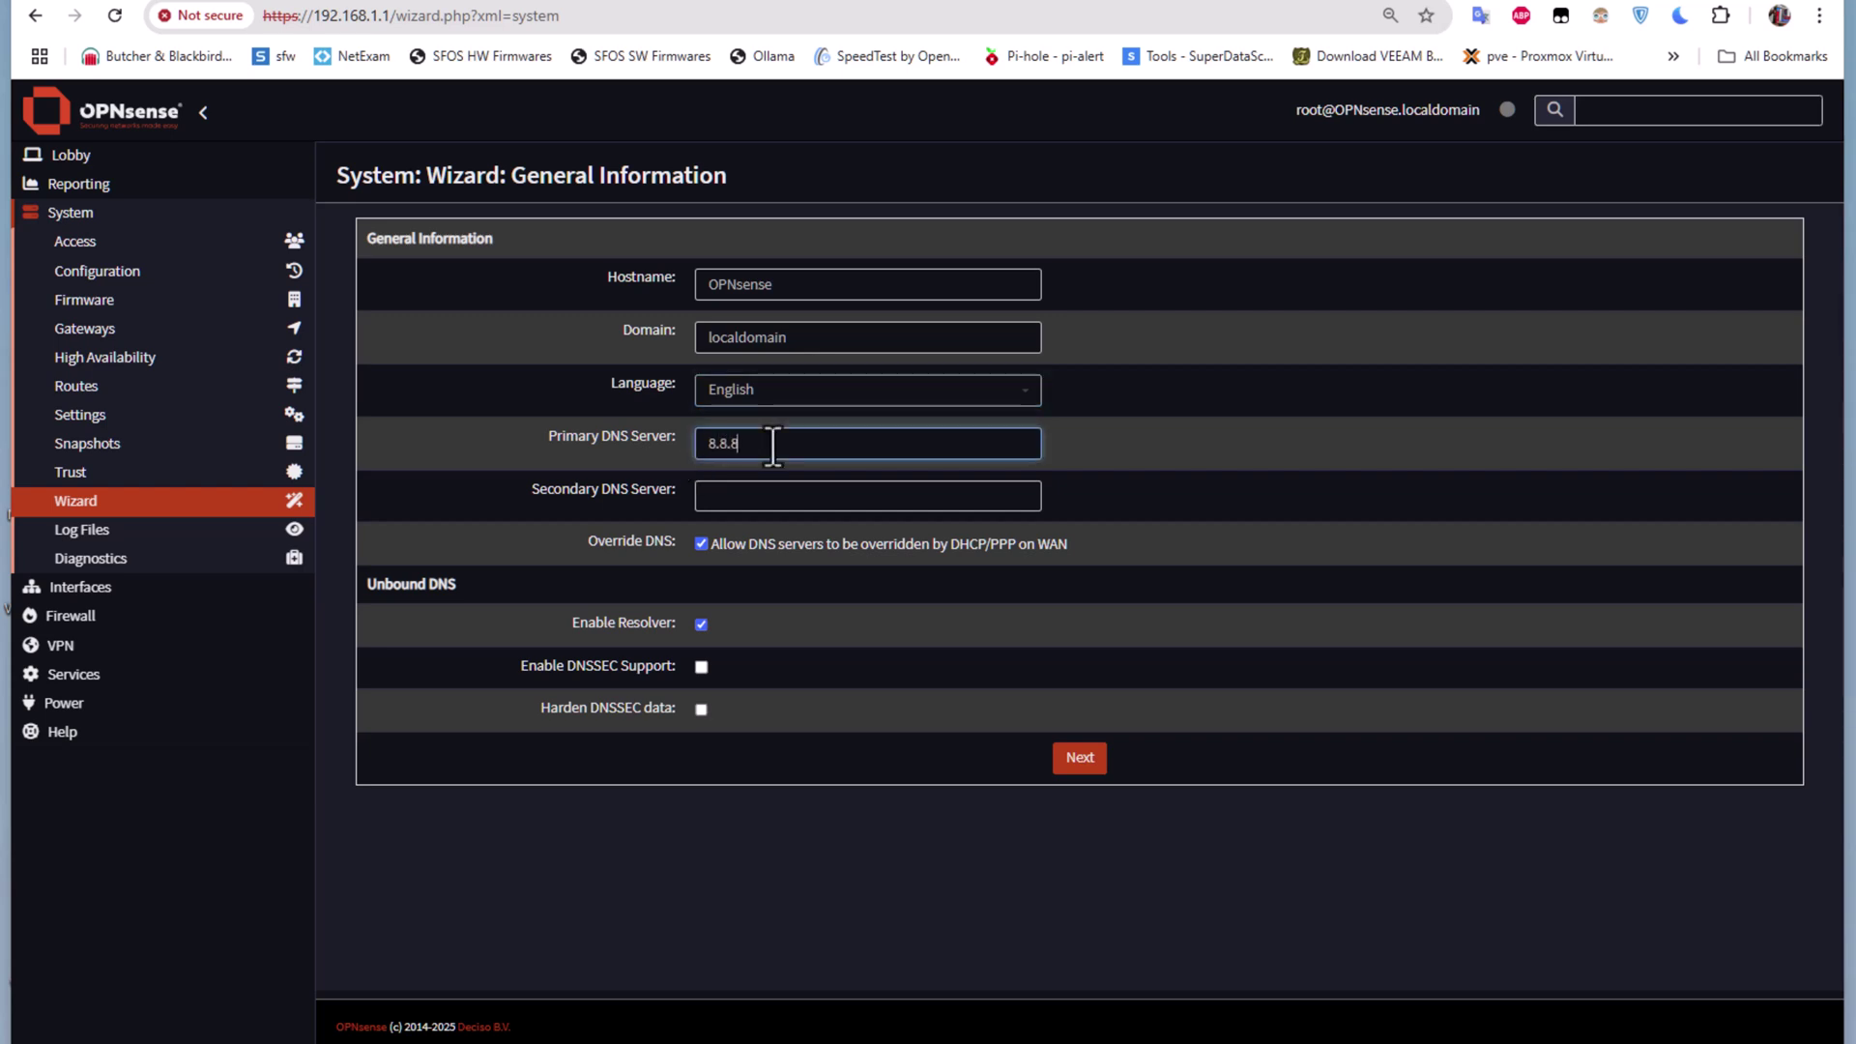
{"action": "left_click", "coordinate": [735, 503]}
{"action": "type", "text": "1.1.1.1"}
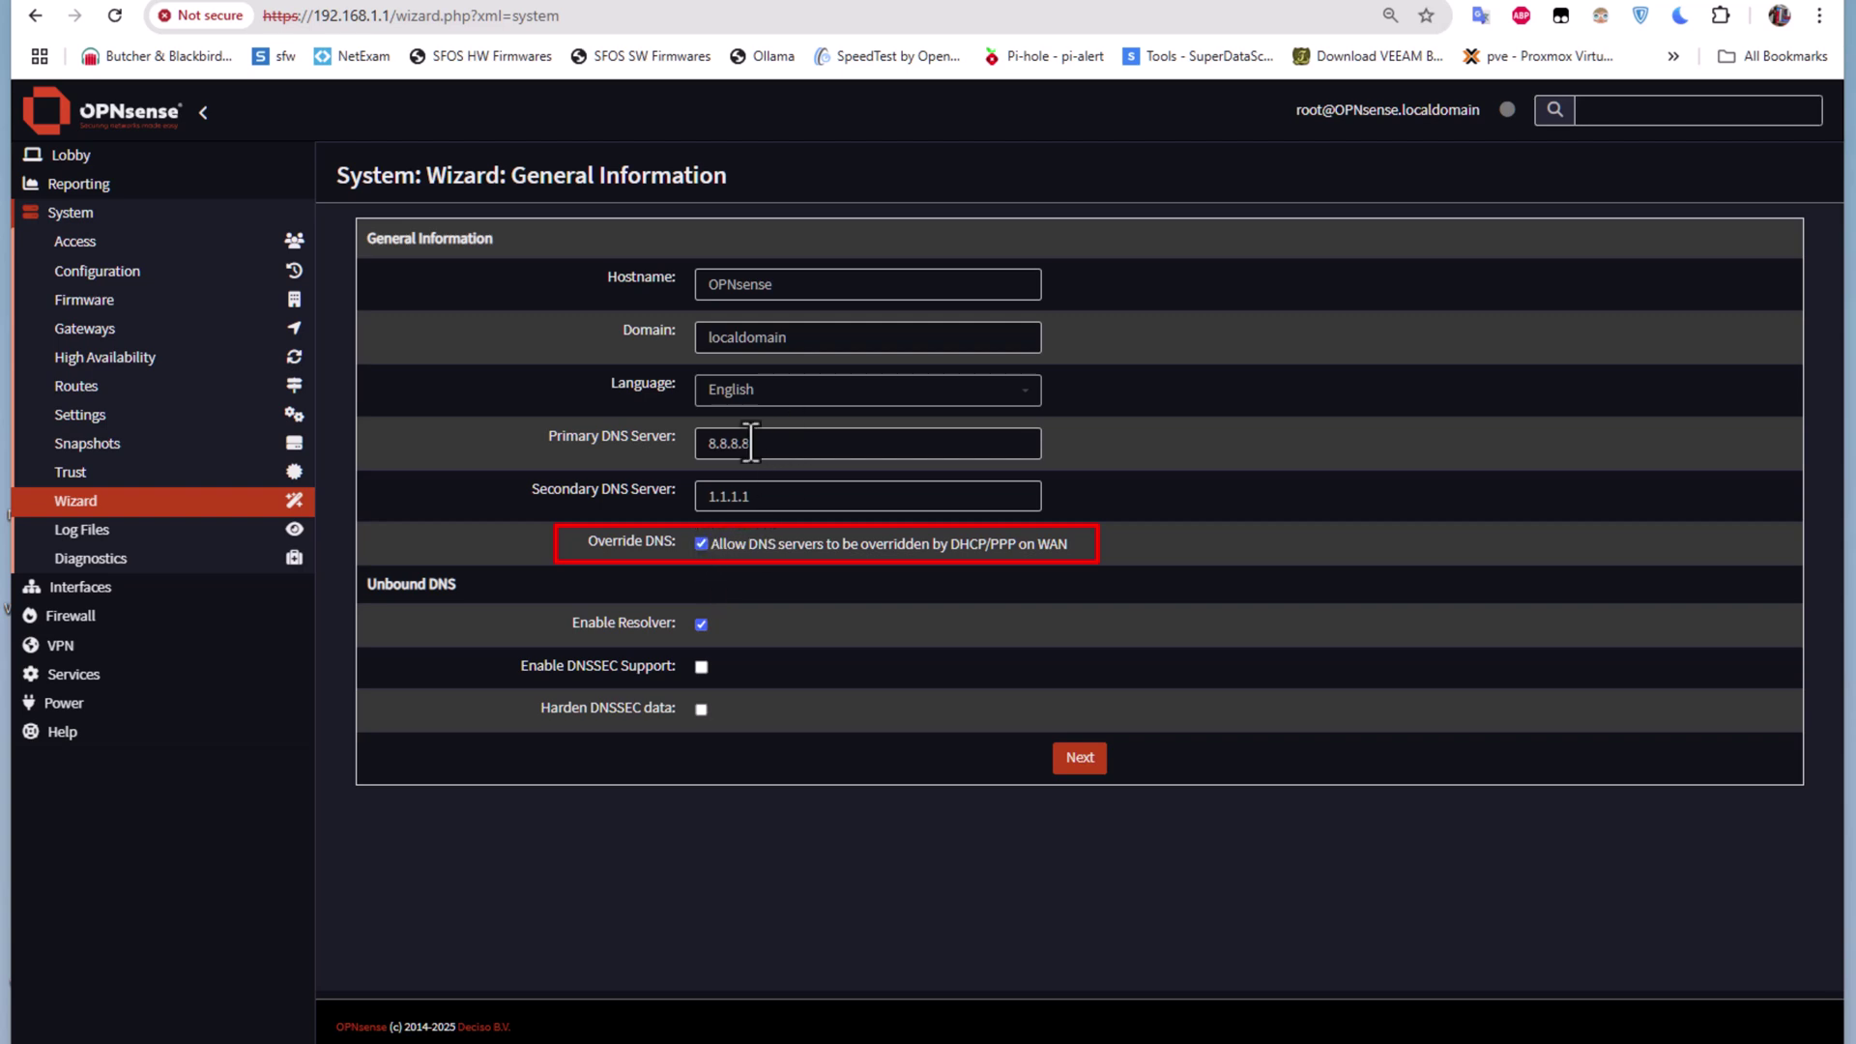
{"action": "left_click", "coordinate": [701, 544]}
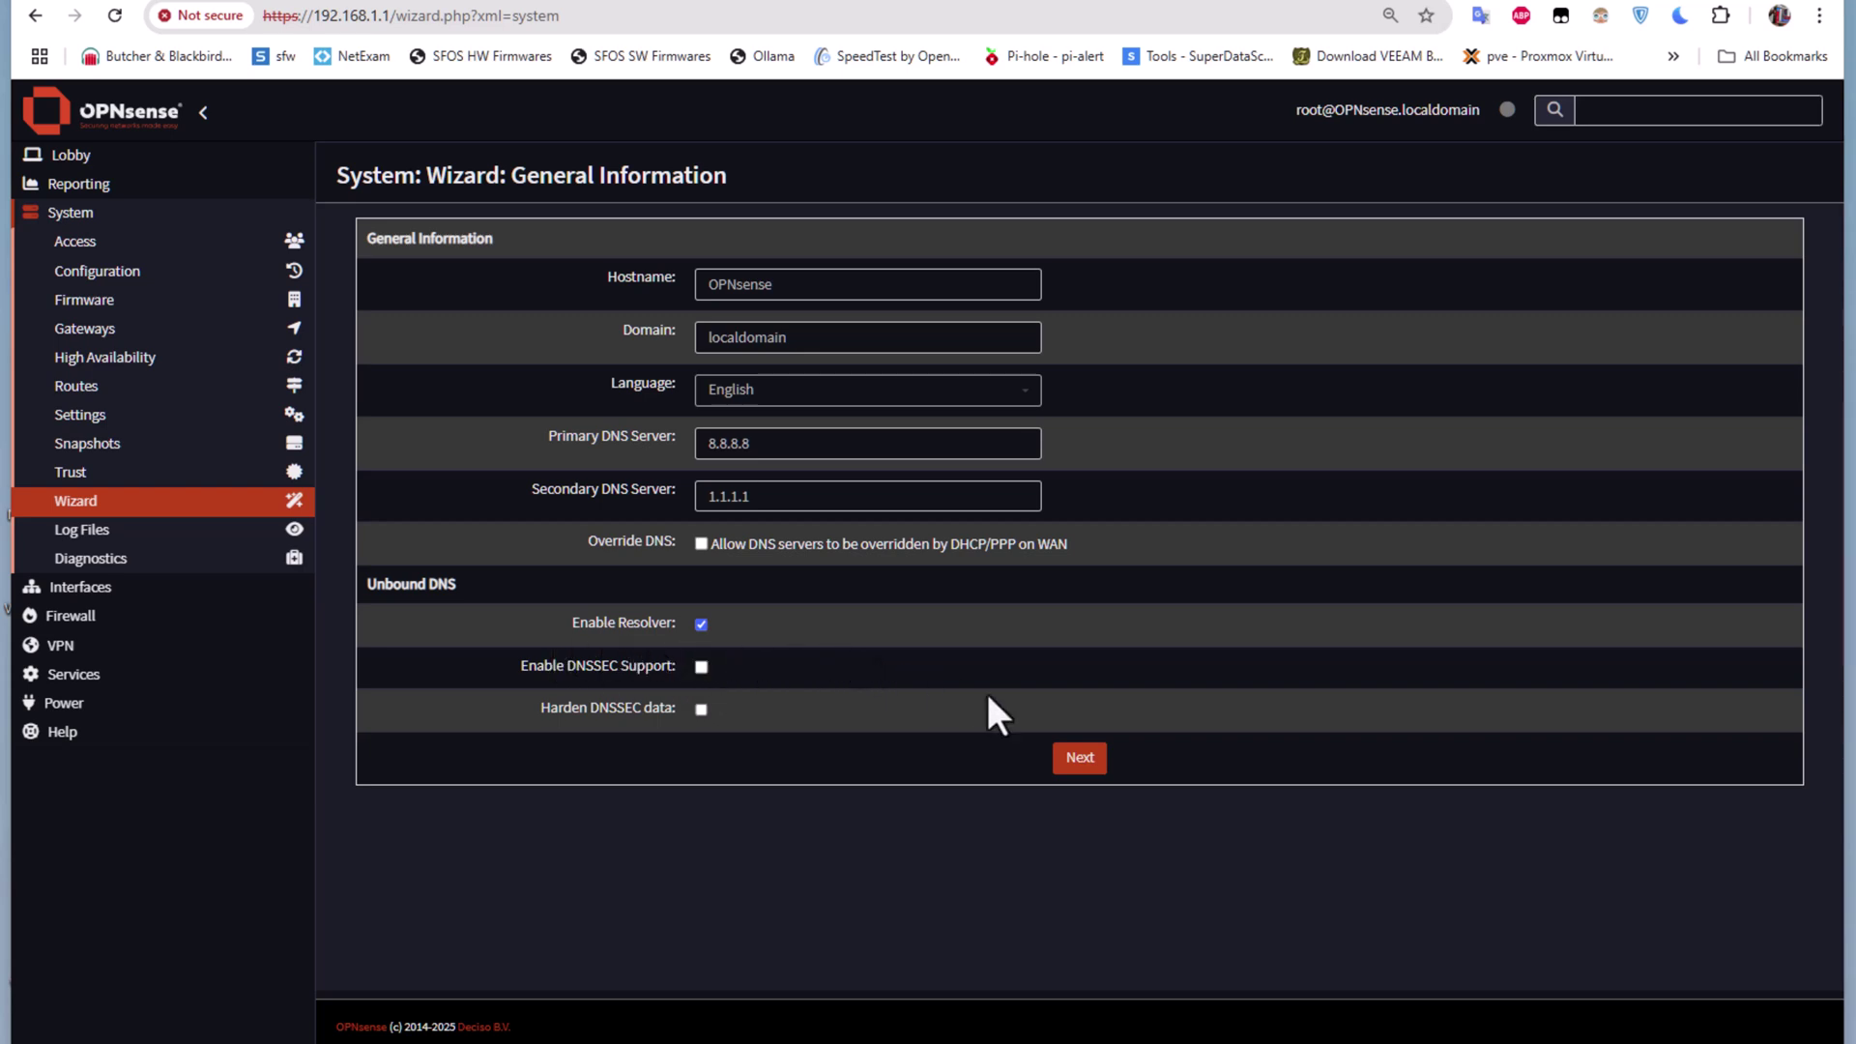
Keep the default NTP servers and Etc/UTC timezone, moving on to WAN configuration
{"action": "left_click", "coordinate": [1093, 764]}
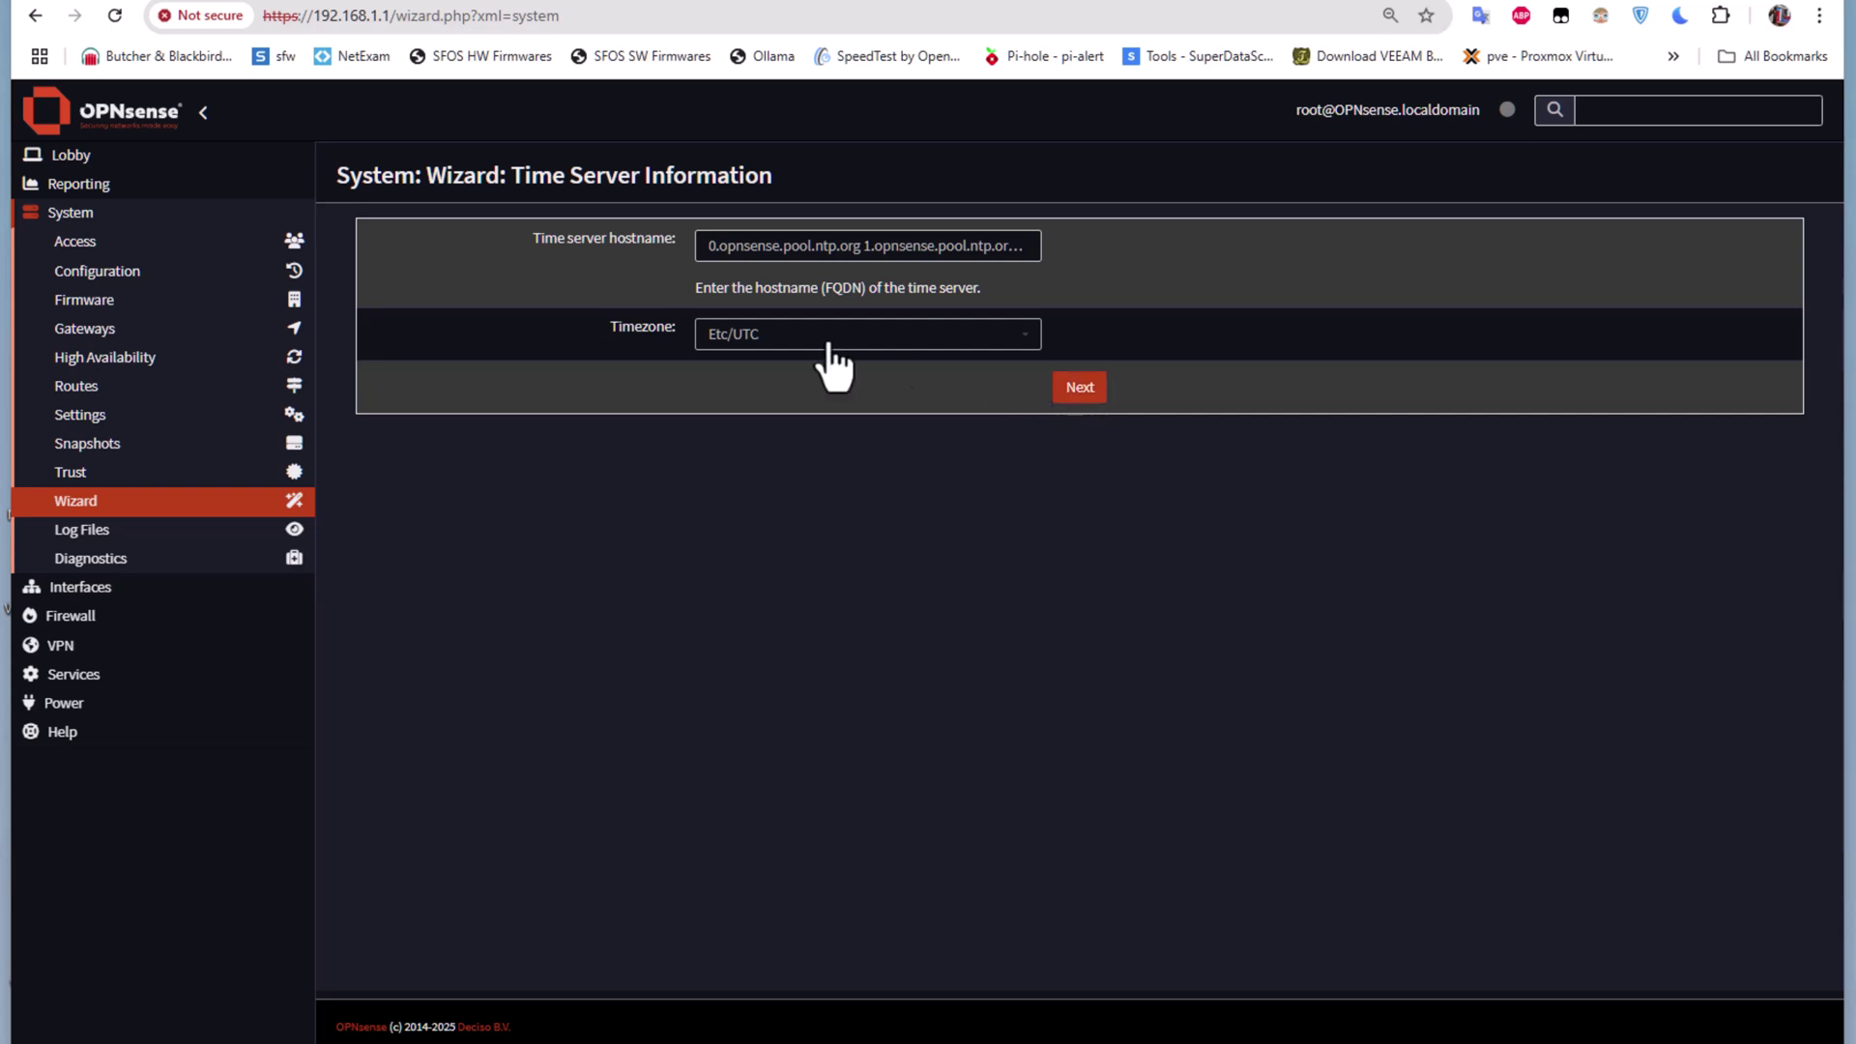
{"action": "left_click", "coordinate": [1023, 339]}
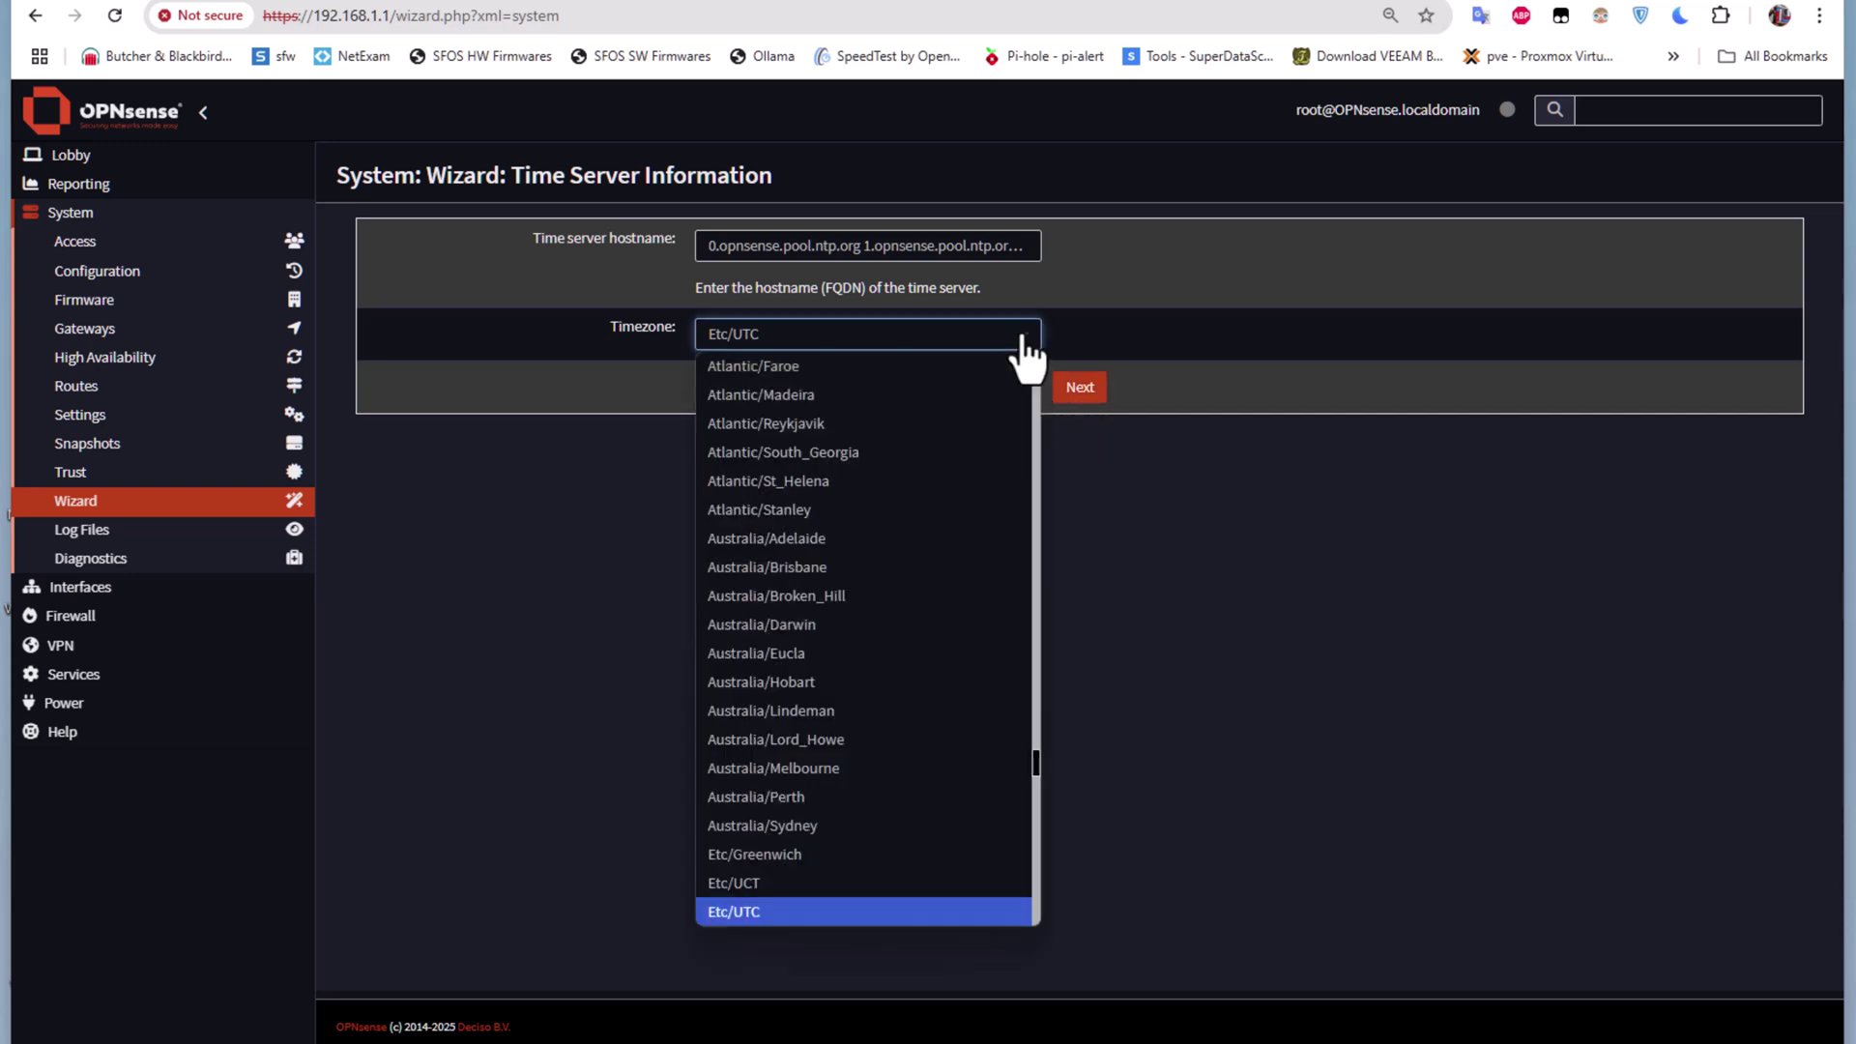
{"action": "left_click", "coordinate": [1023, 337]}
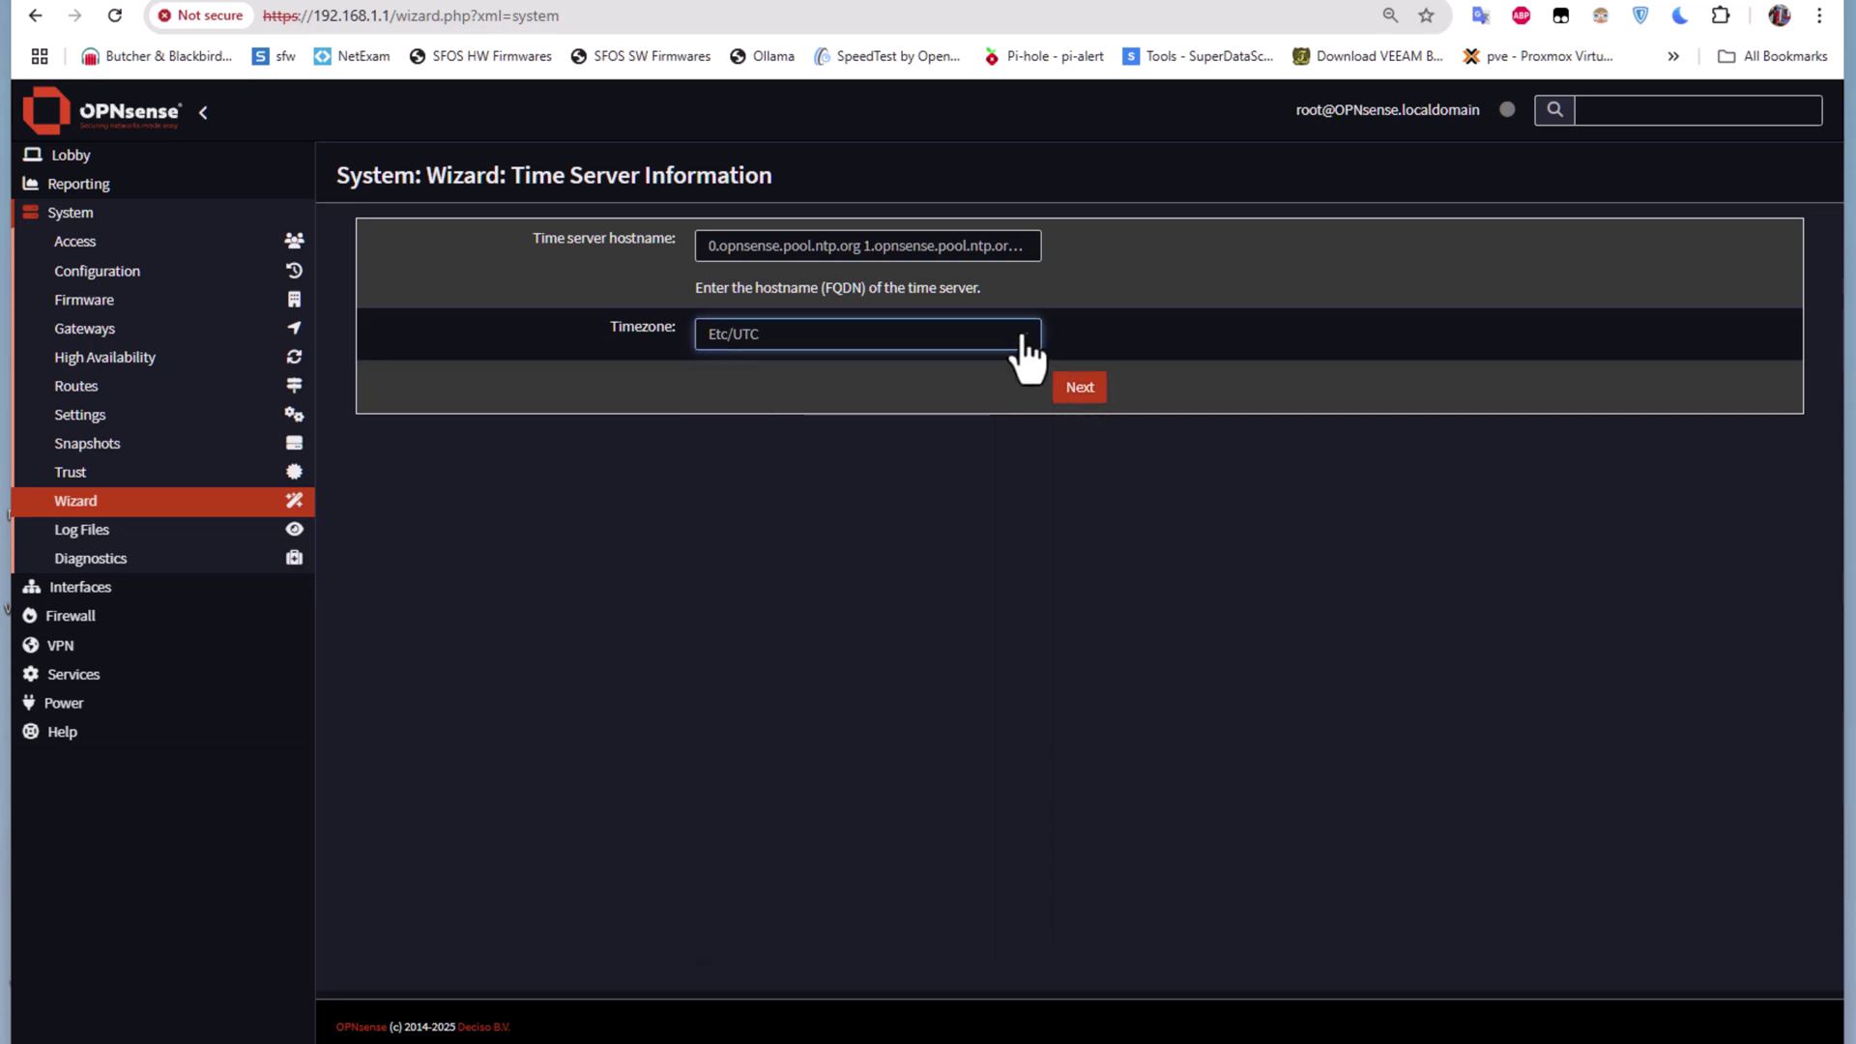
{"action": "left_click", "coordinate": [1088, 391]}
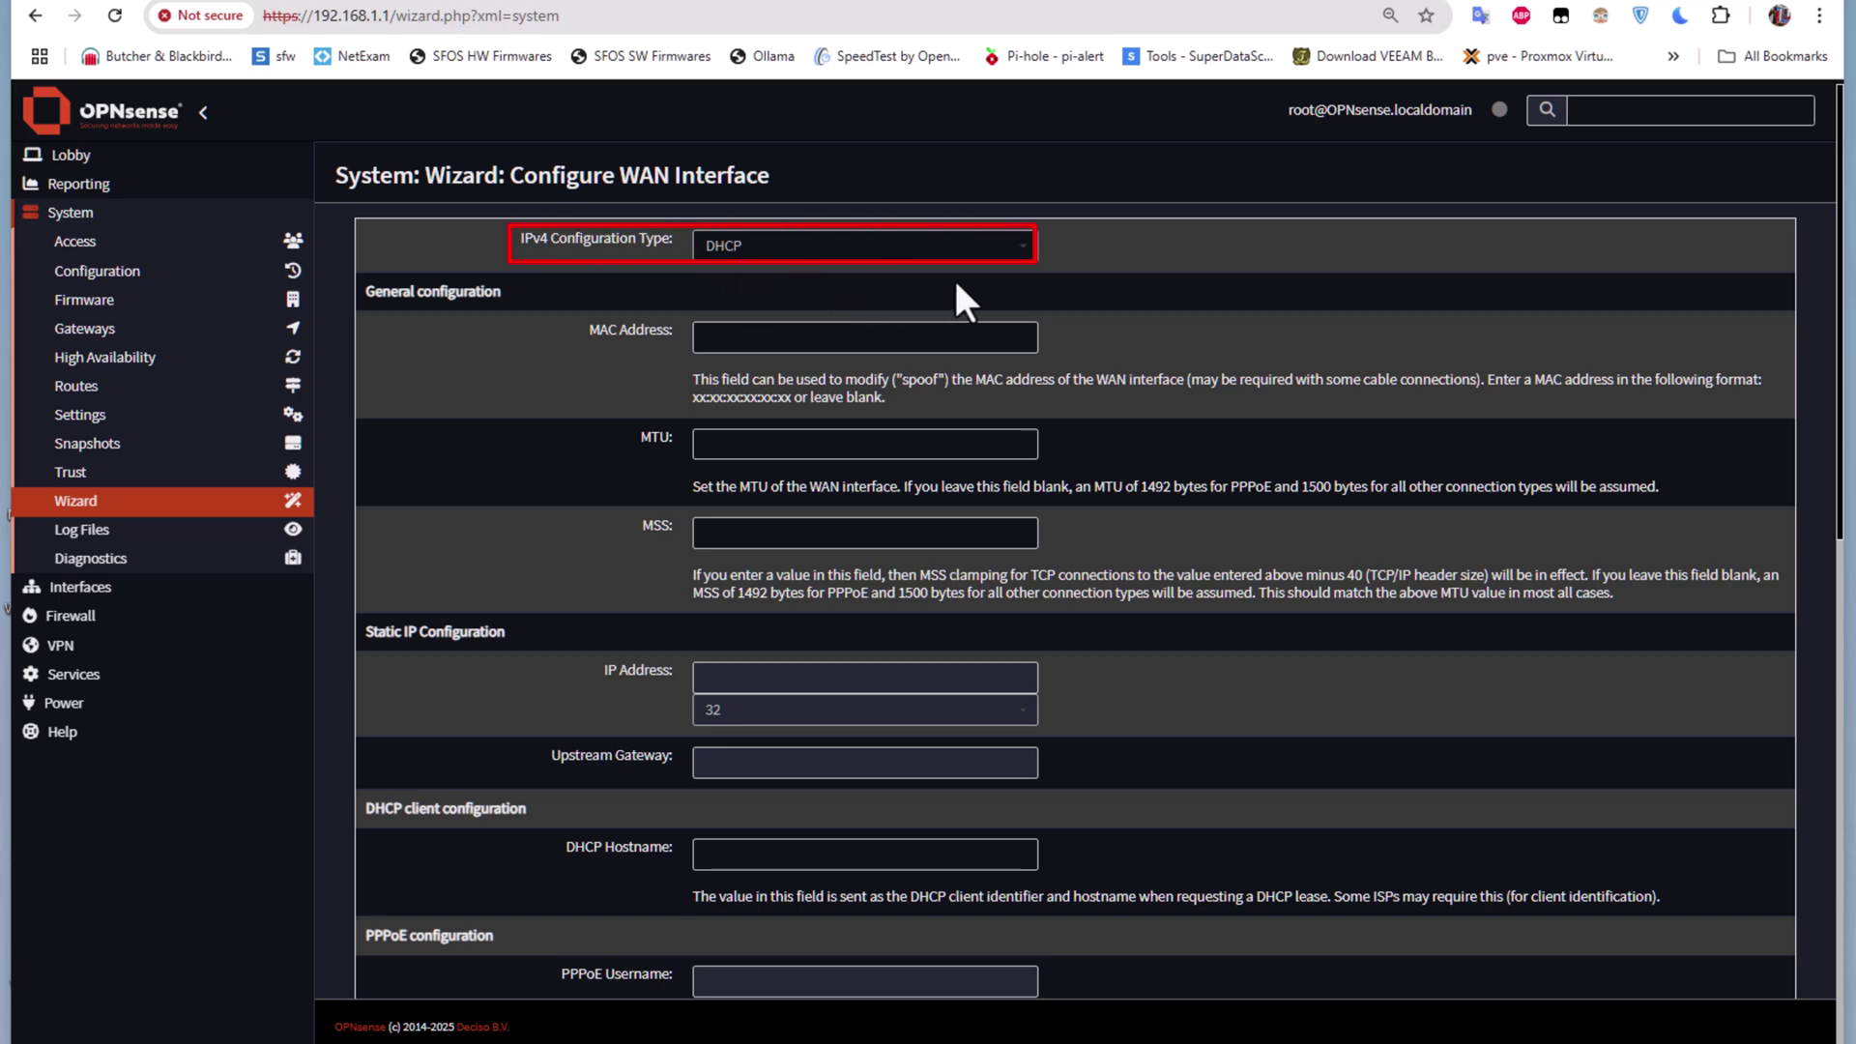
Set the WAN IPv4 connection type to PPPoE
{"action": "left_click", "coordinate": [1024, 254]}
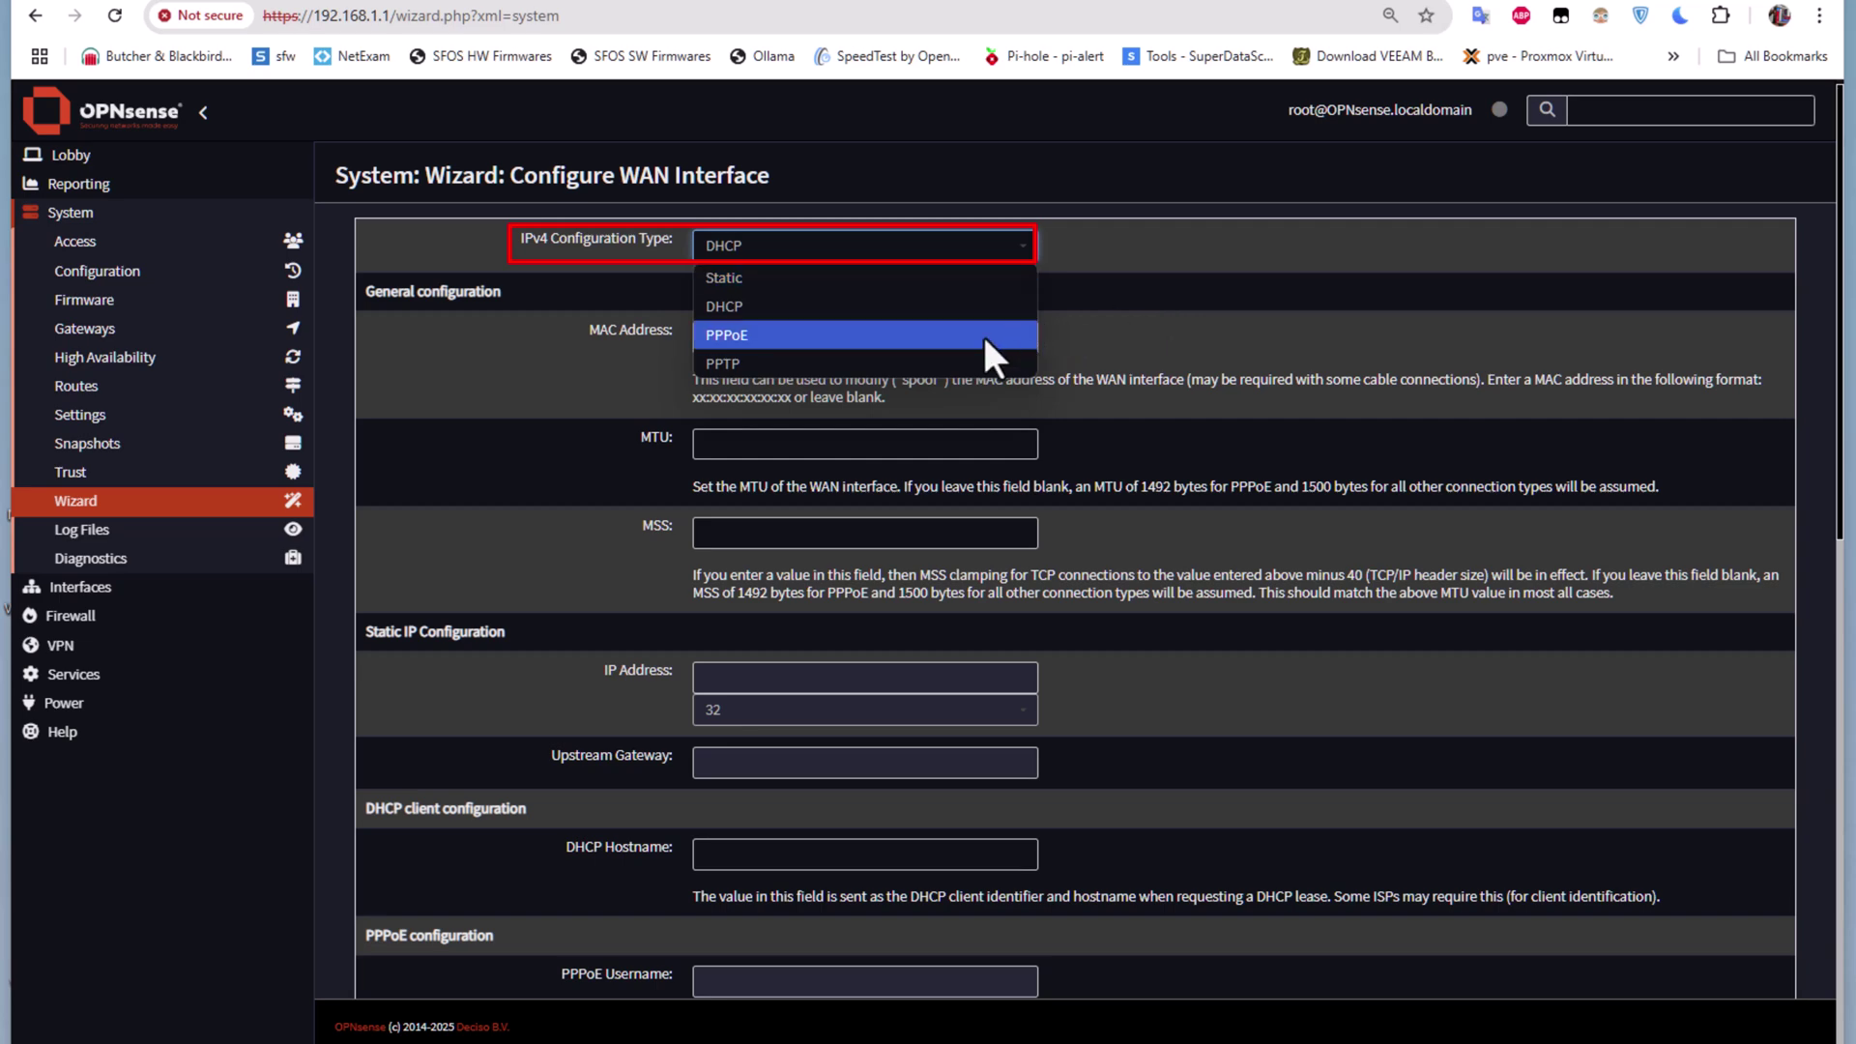
{"action": "left_click", "coordinate": [826, 334]}
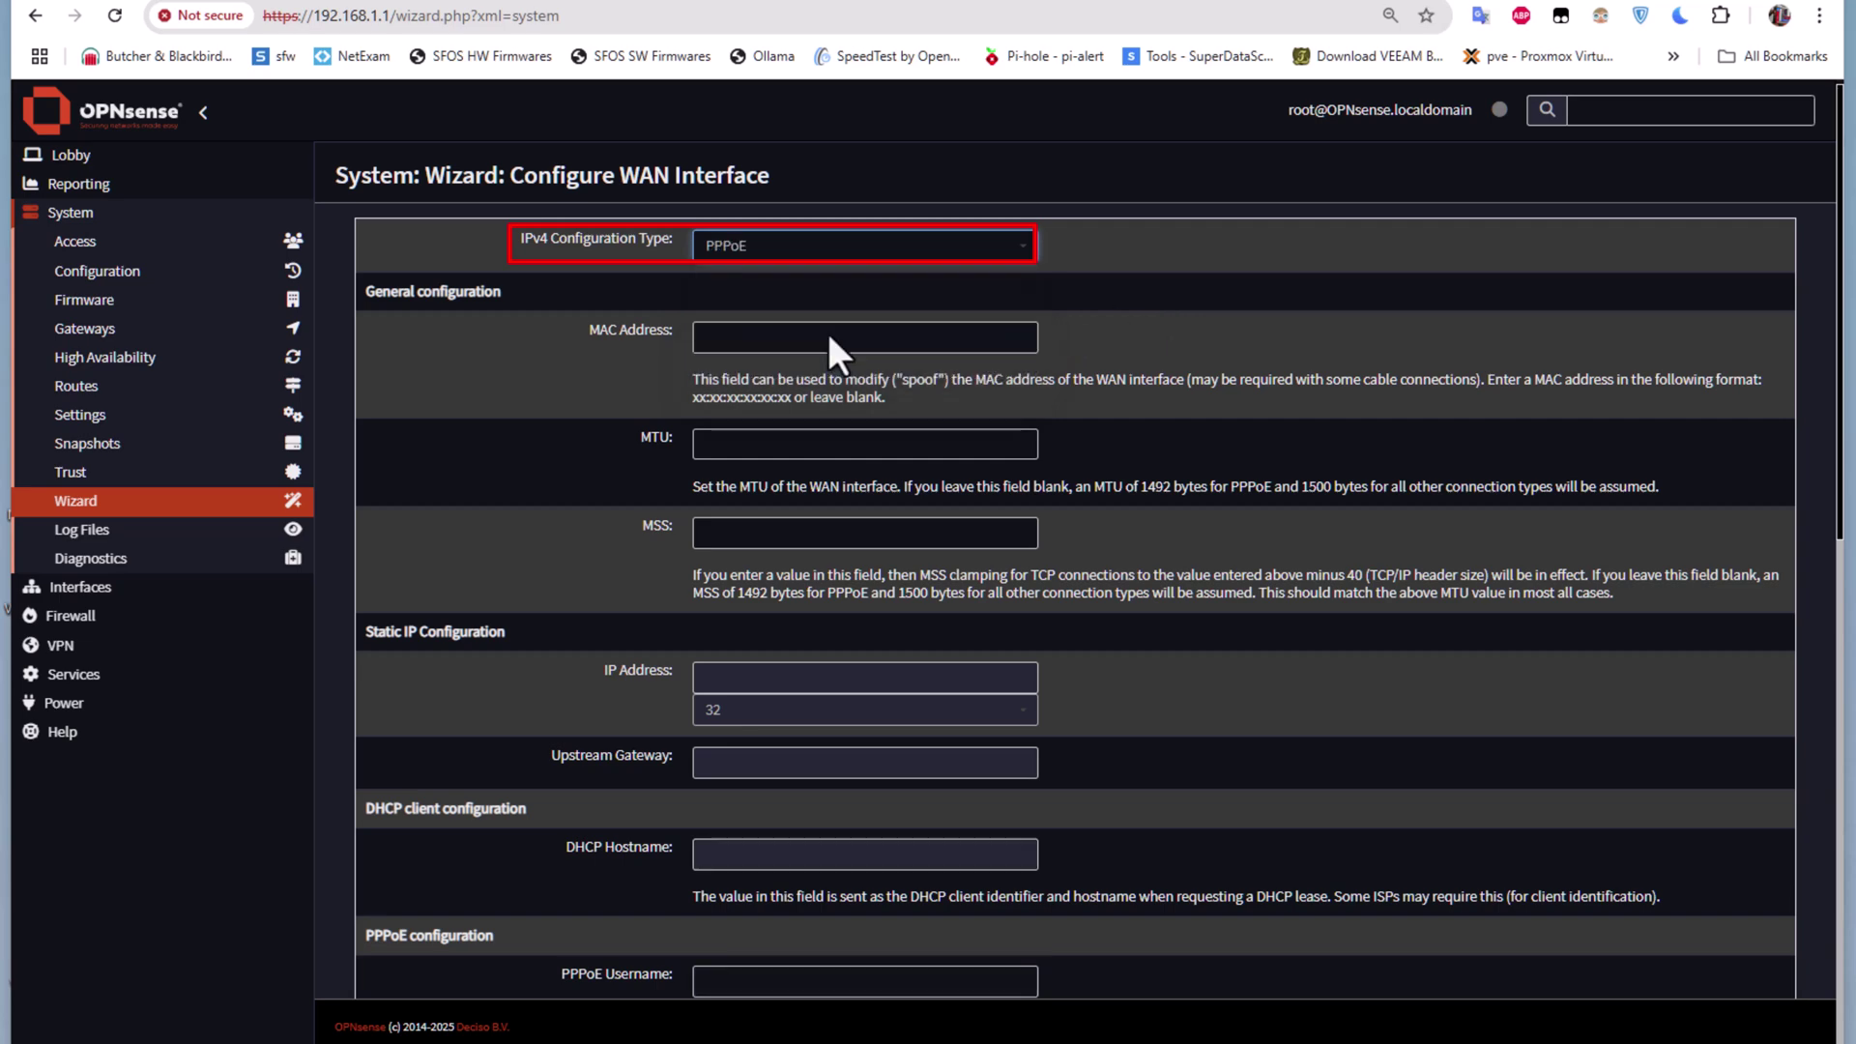
{"action": "scroll", "coordinate": [836, 442], "scroll_direction": "down", "scroll_amount": 2}
{"action": "scroll", "coordinate": [836, 442], "scroll_direction": "down", "scroll_amount": 2}
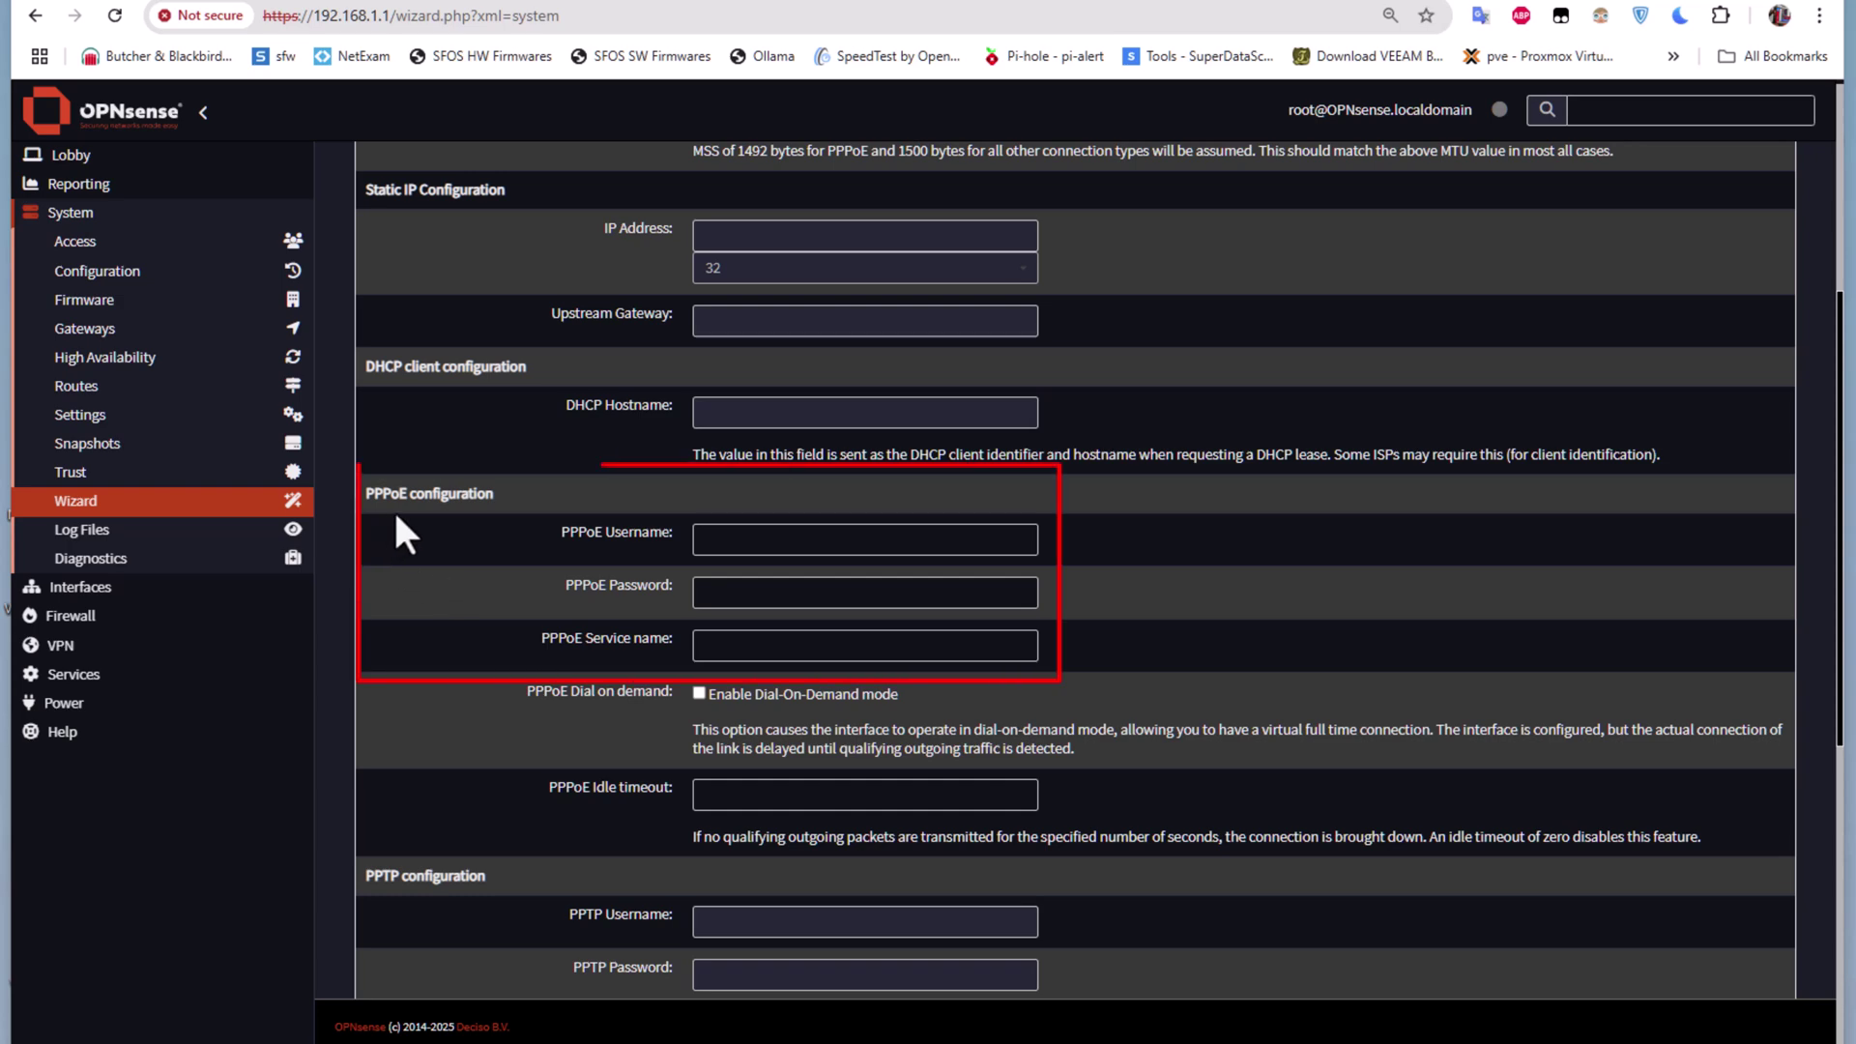
Enter the ISP's PPPoE username and account password, correcting the password's last character
{"action": "left_click", "coordinate": [793, 542]}
{"action": "type", "text": "cai0013"}
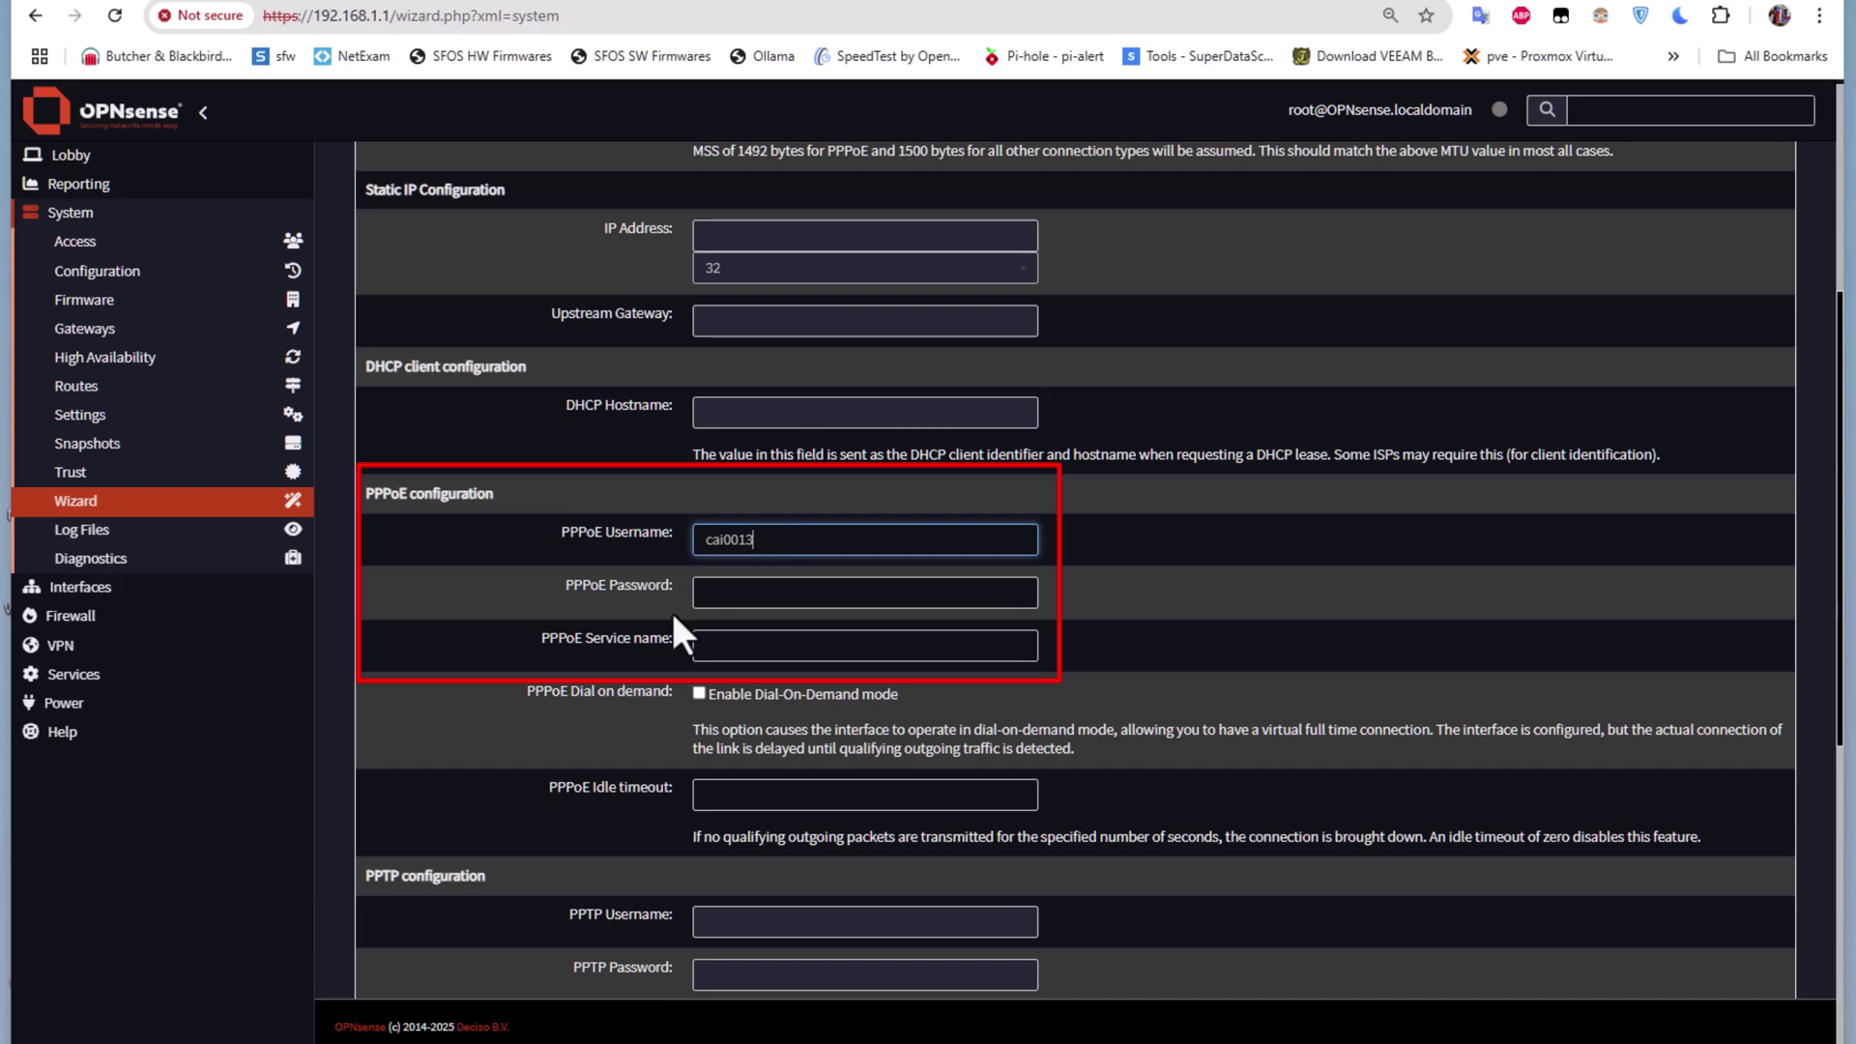
{"action": "left_click", "coordinate": [754, 594]}
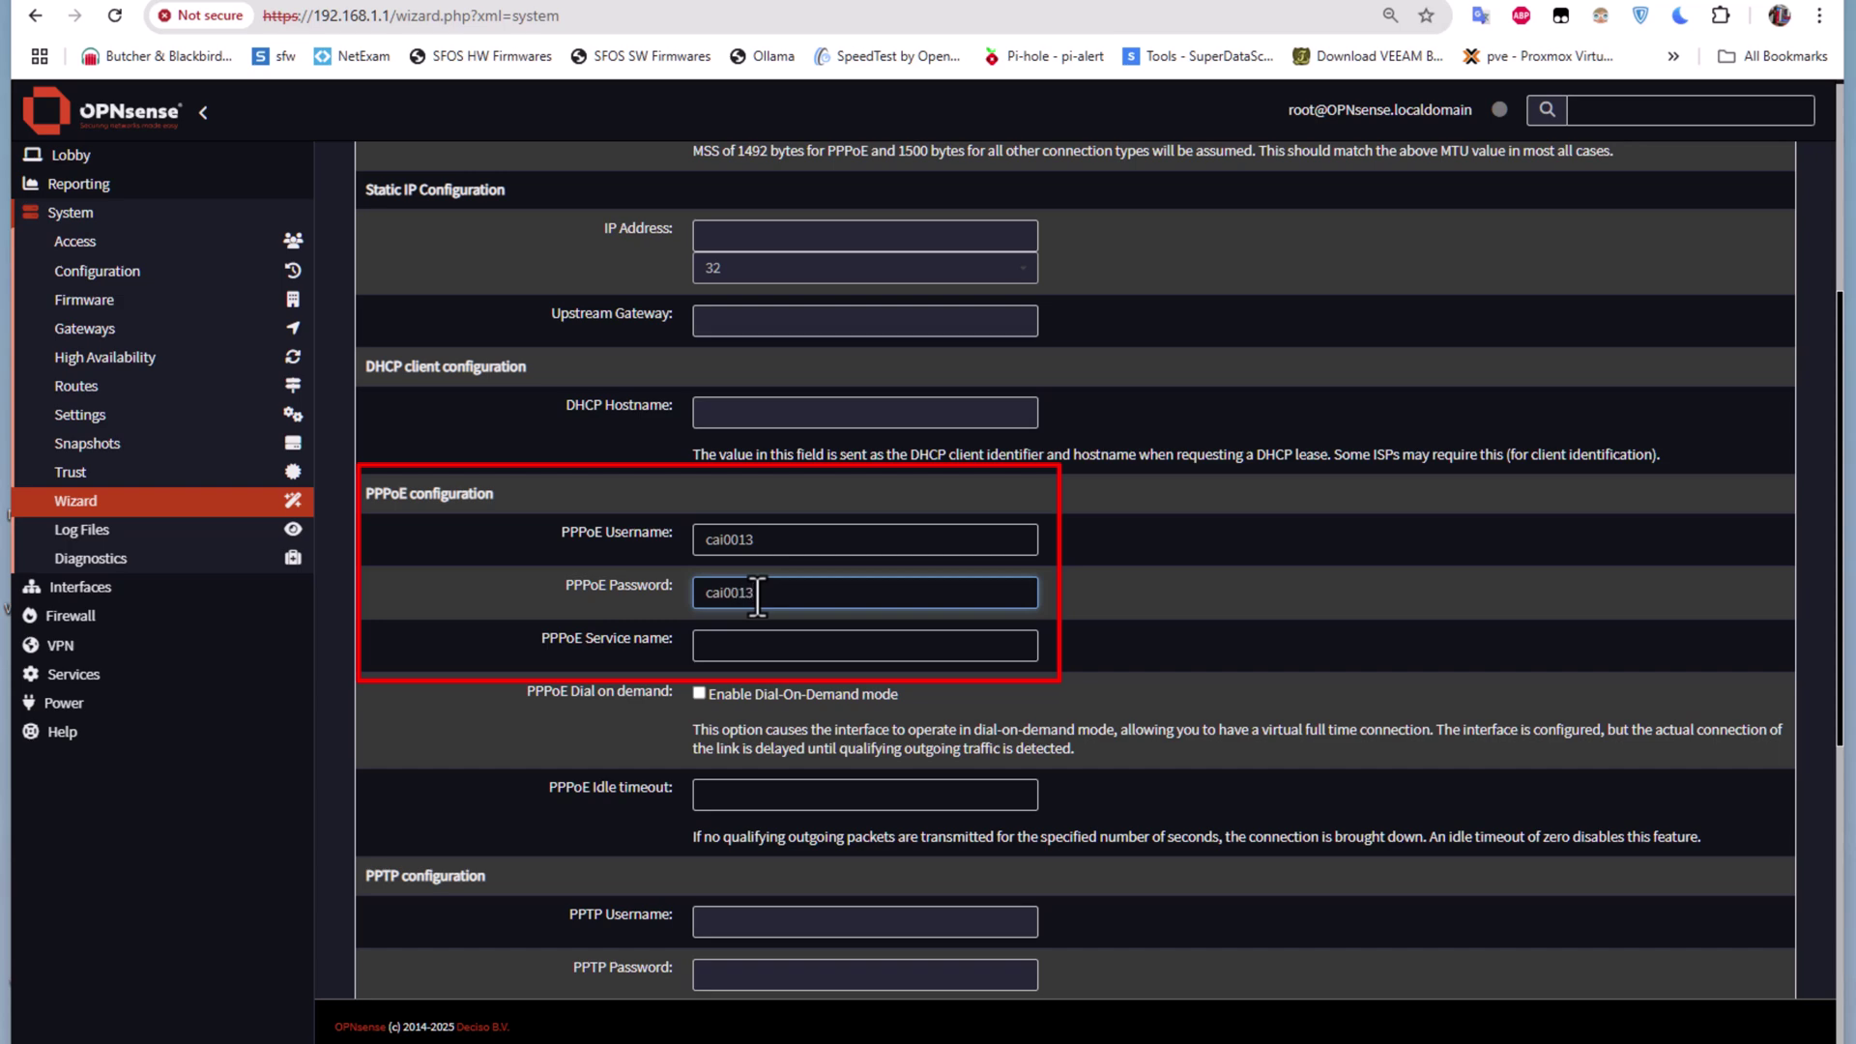
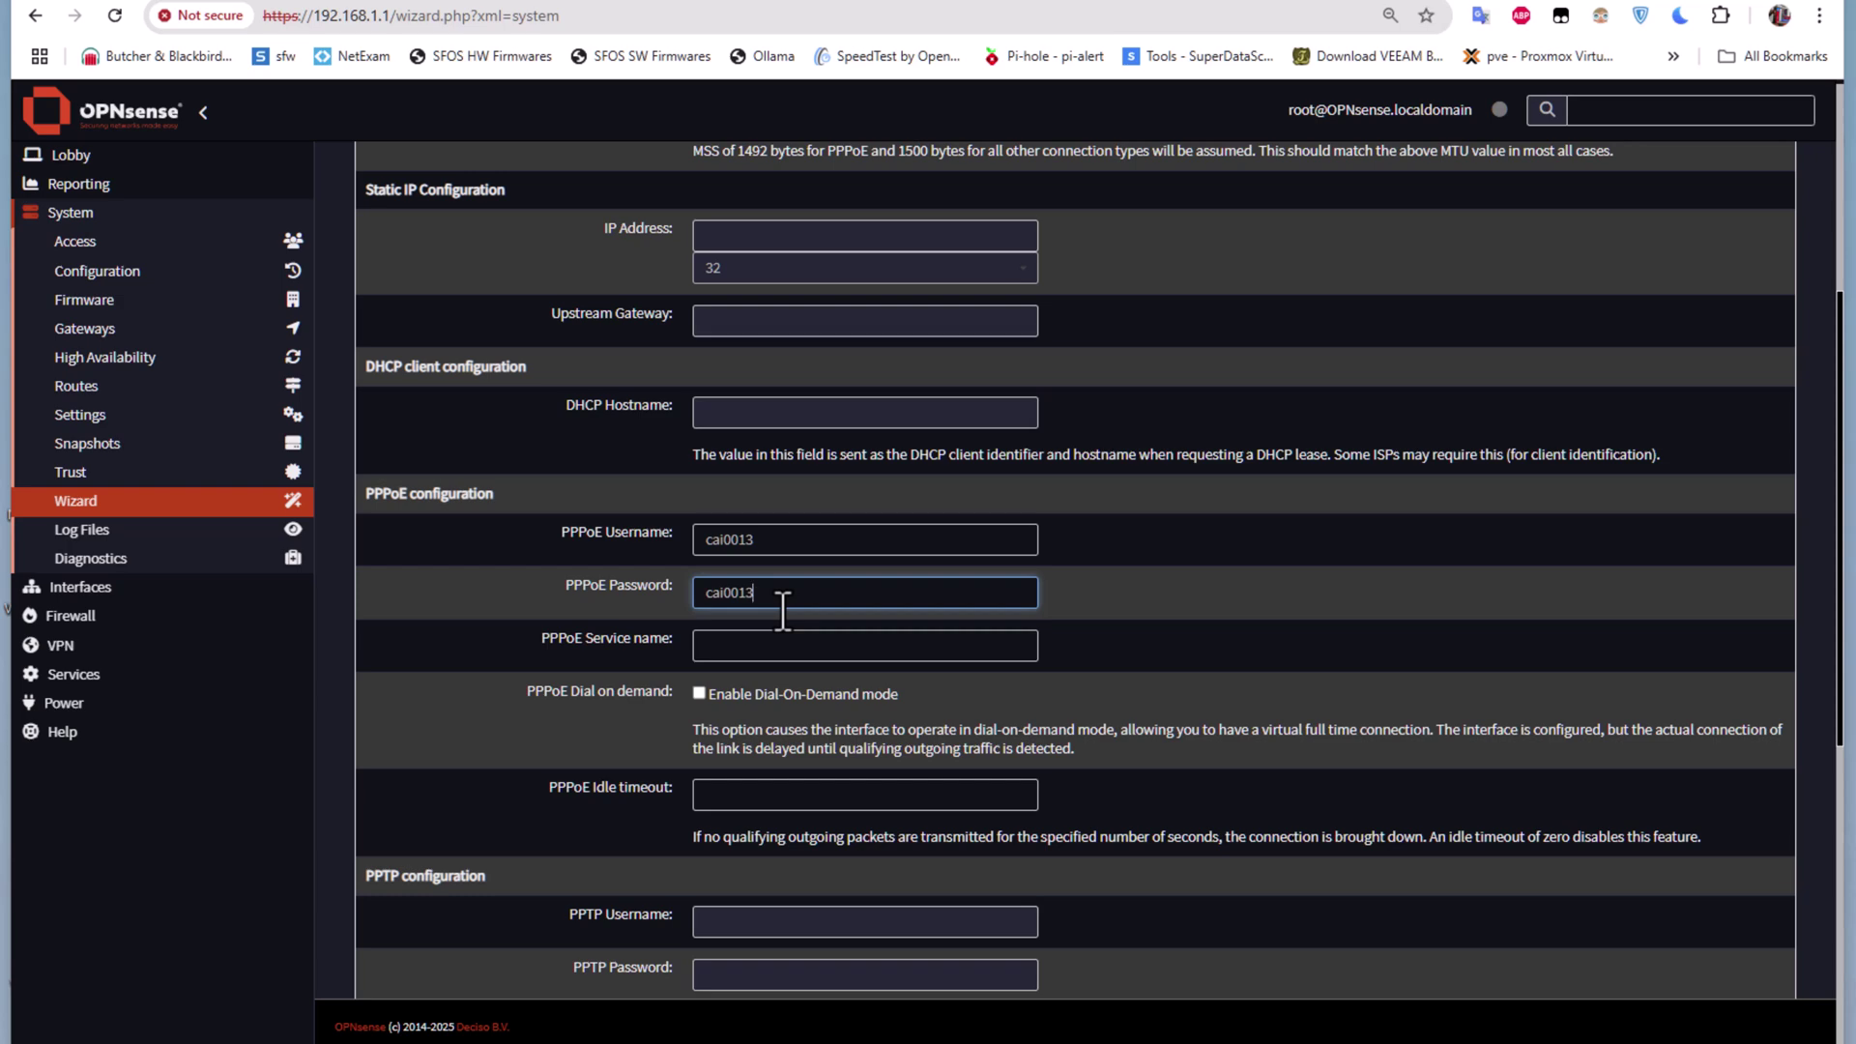
Accept the WAN settings with RFC1918 and bogon network blocking left enabled
{"action": "scroll", "coordinate": [783, 609], "scroll_direction": "down", "scroll_amount": 6}
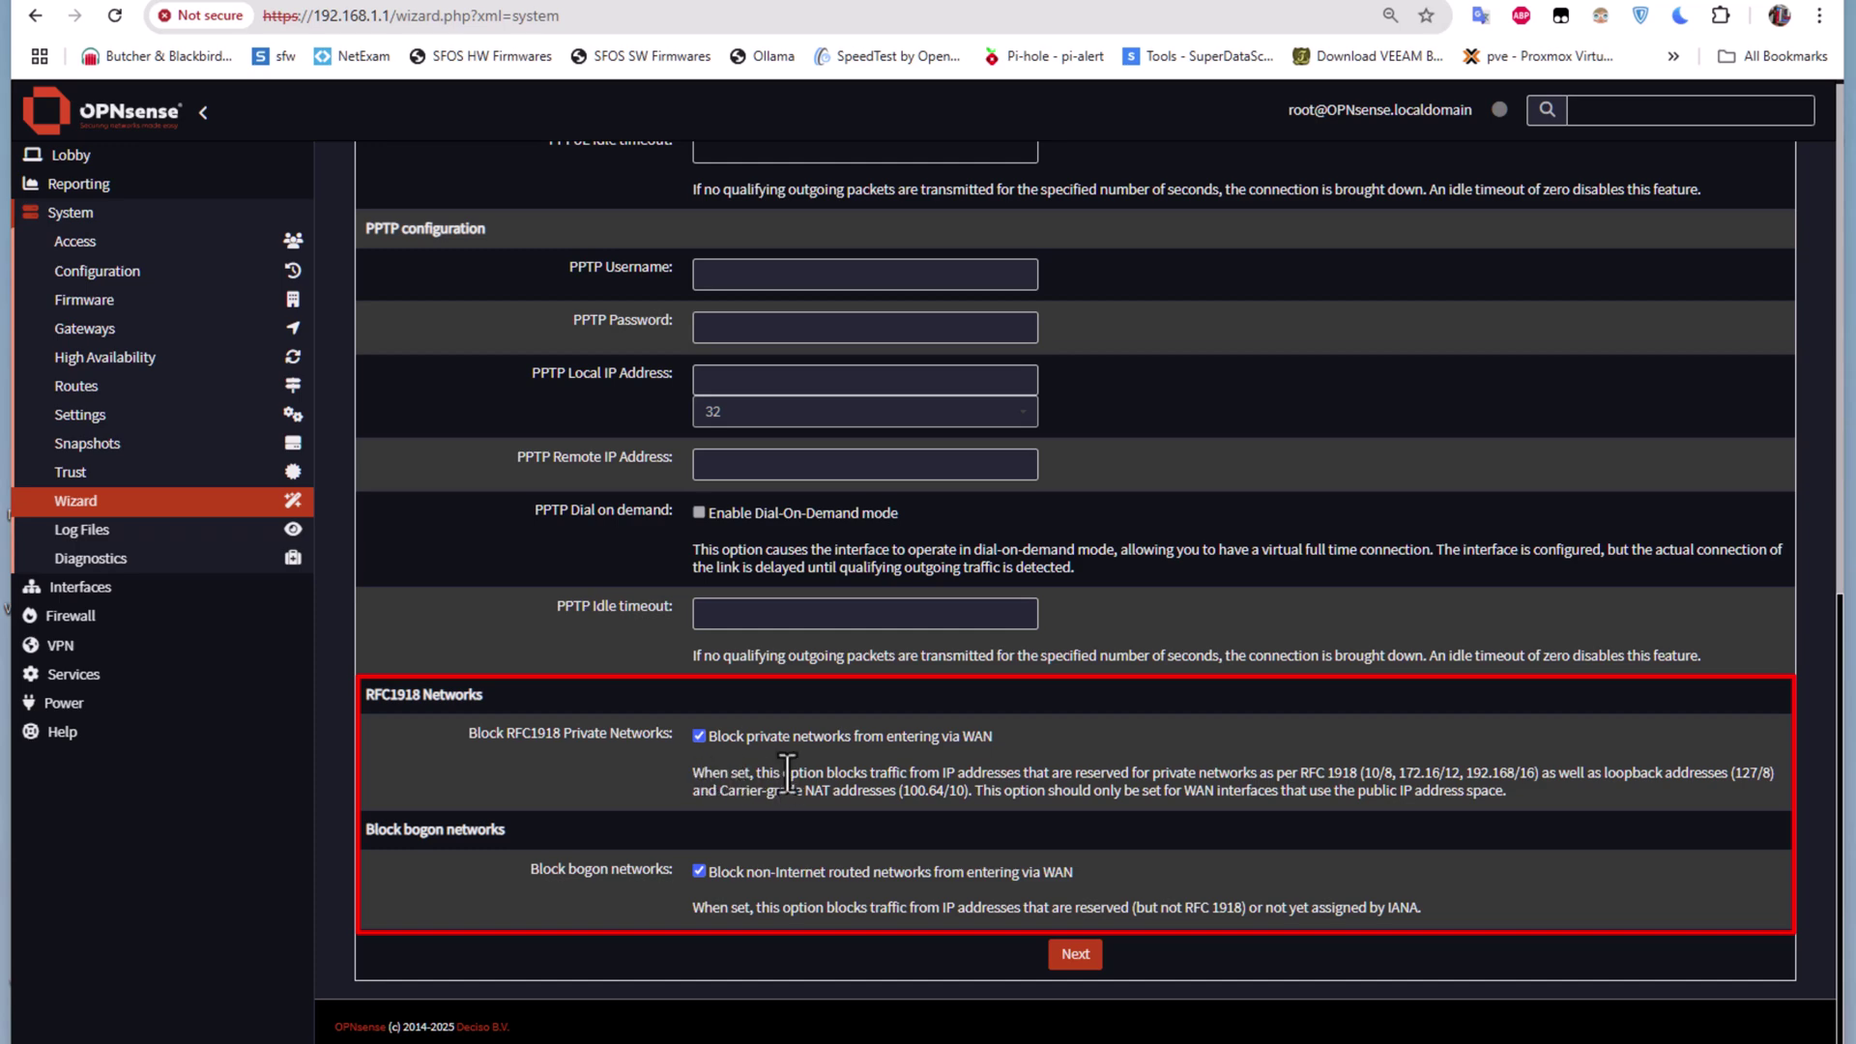
{"action": "left_click", "coordinate": [1077, 957]}
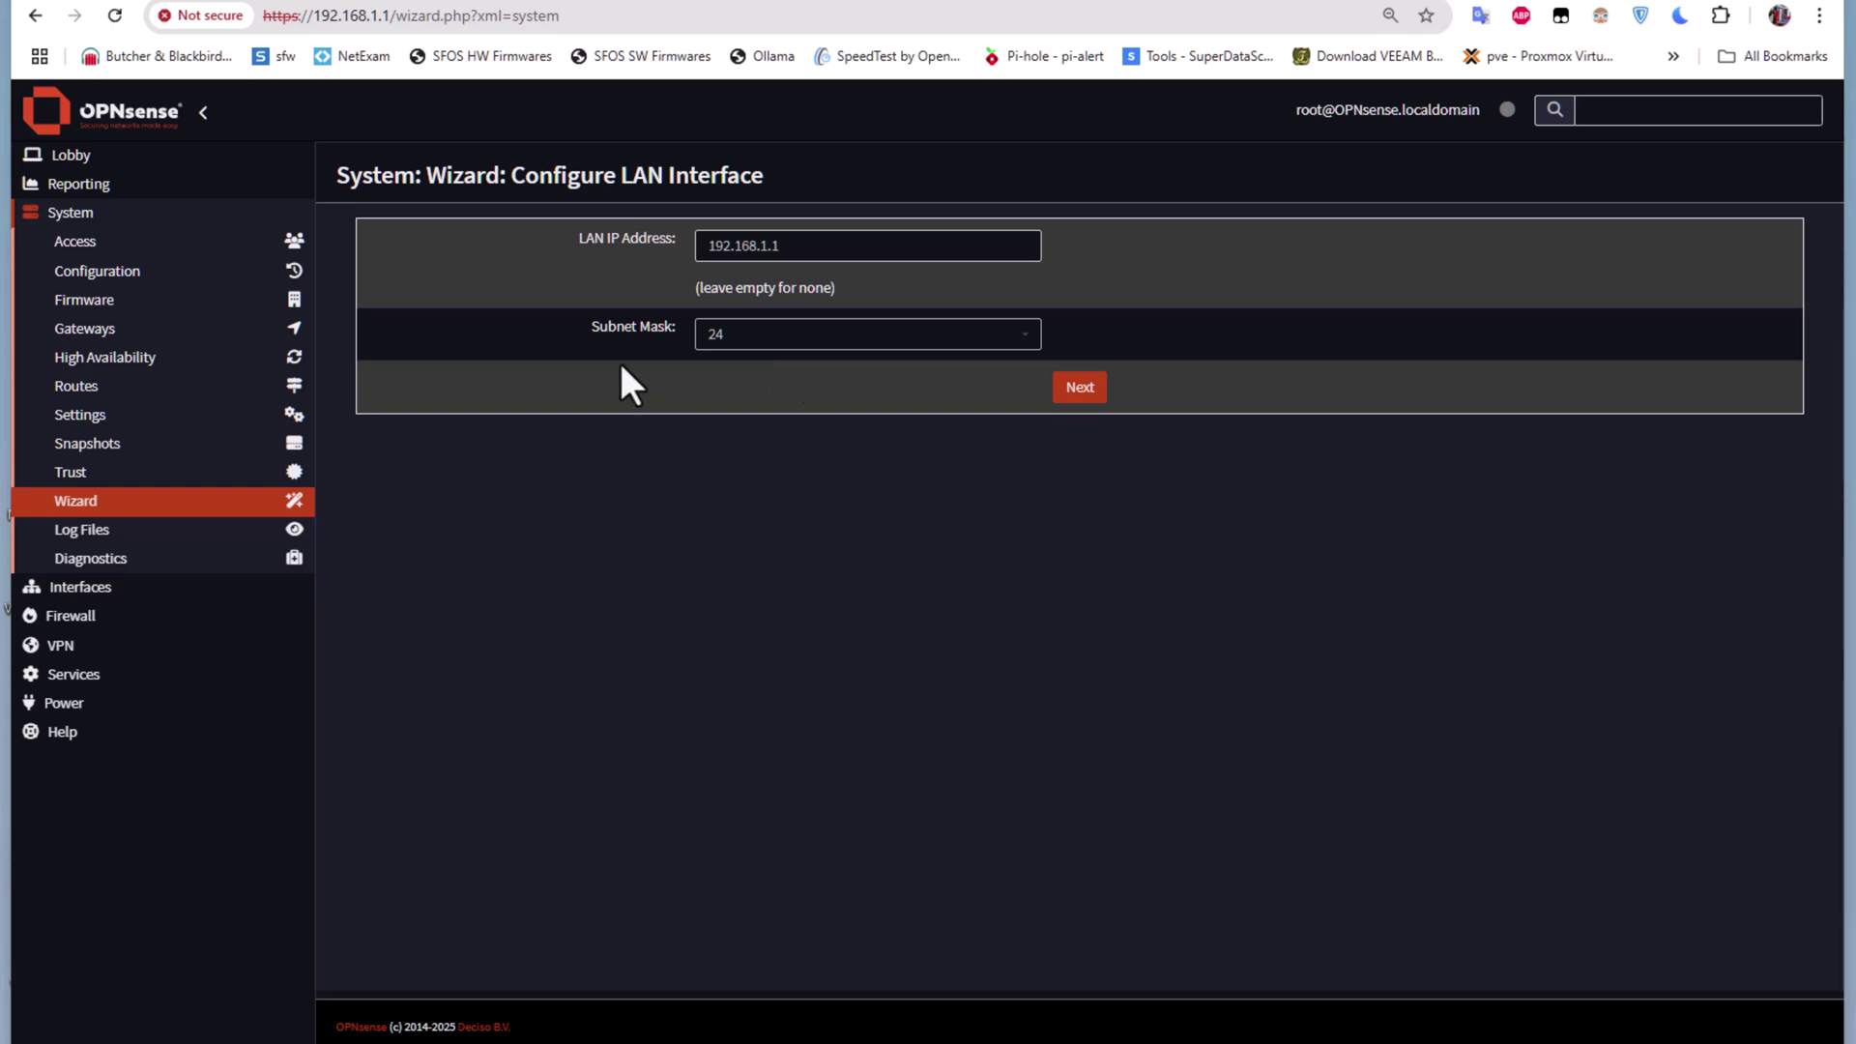
Keep LAN at 192.168.1.1/24 and leave the root password unchanged
{"action": "left_click", "coordinate": [1080, 388]}
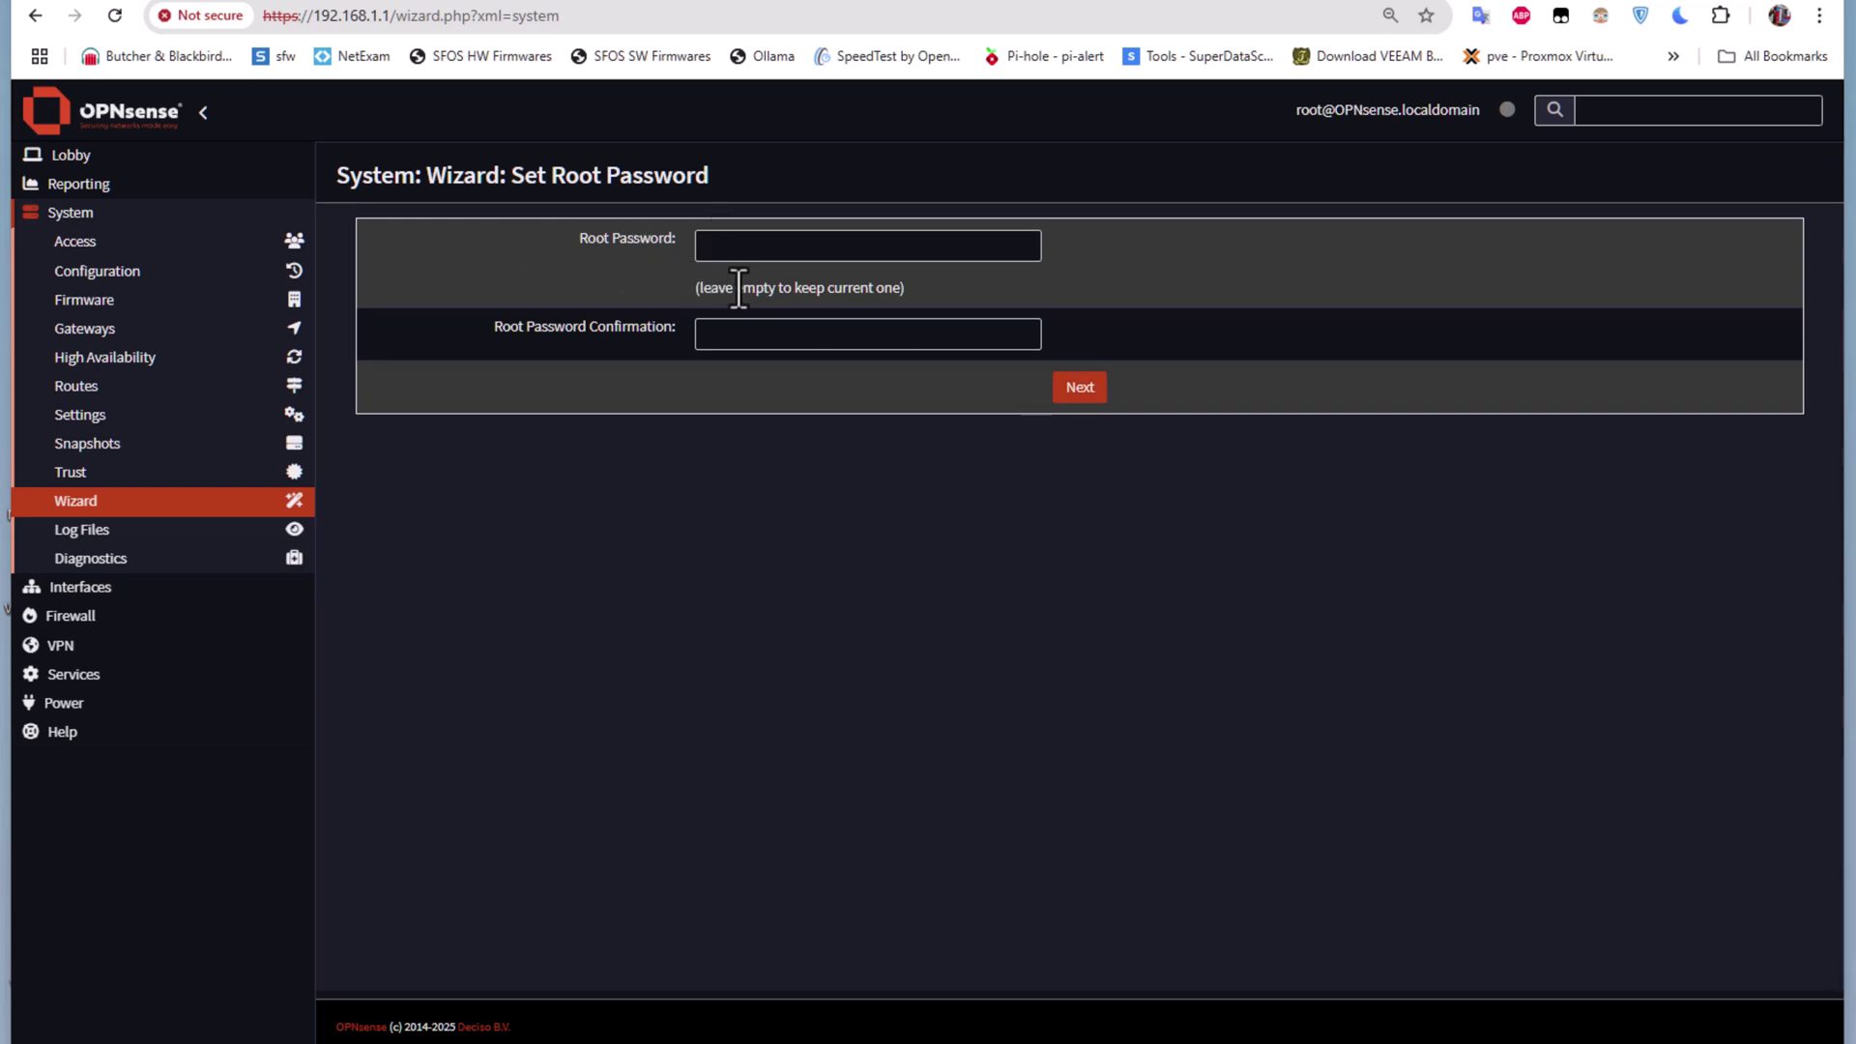
{"action": "left_click", "coordinate": [1083, 389]}
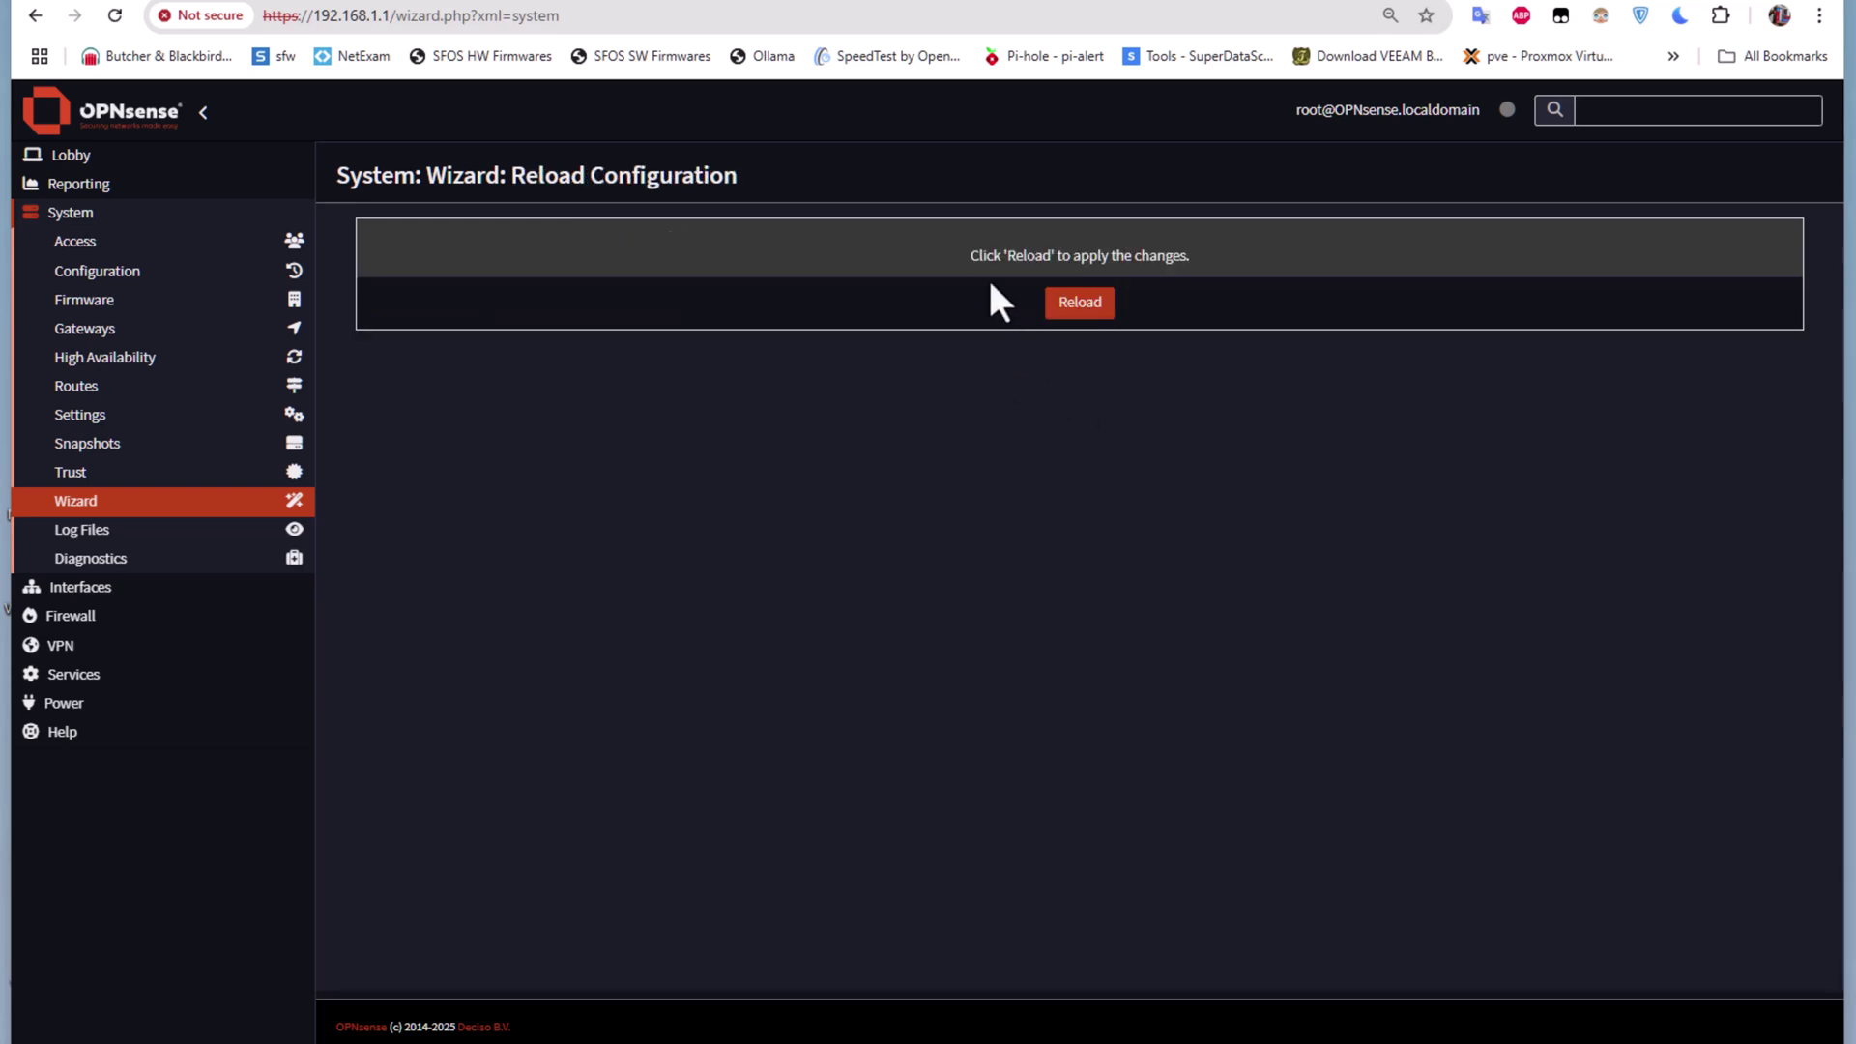
Reload OPNsense to apply the wizard's new configuration
{"action": "left_click", "coordinate": [1080, 304]}
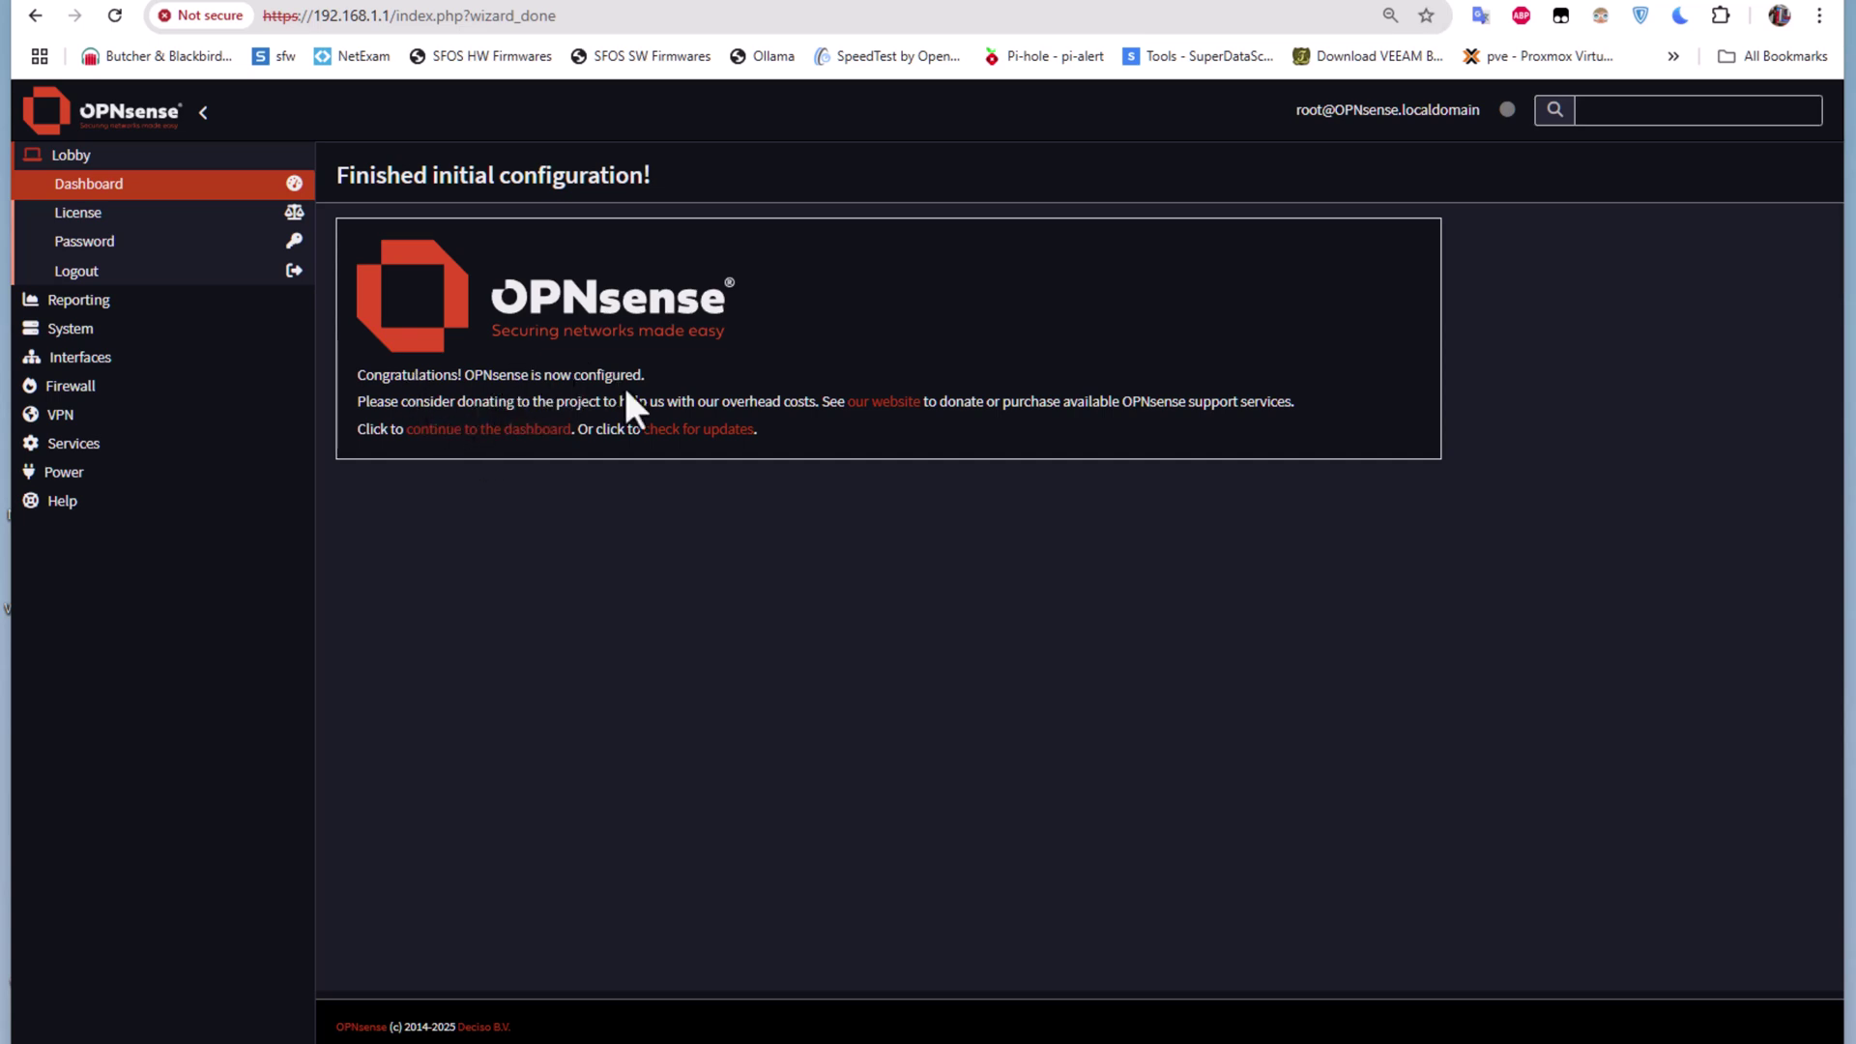
Verify WAN and LAN status on the dashboard, then open Interfaces Diagnostics Ping
{"action": "left_click", "coordinate": [86, 192]}
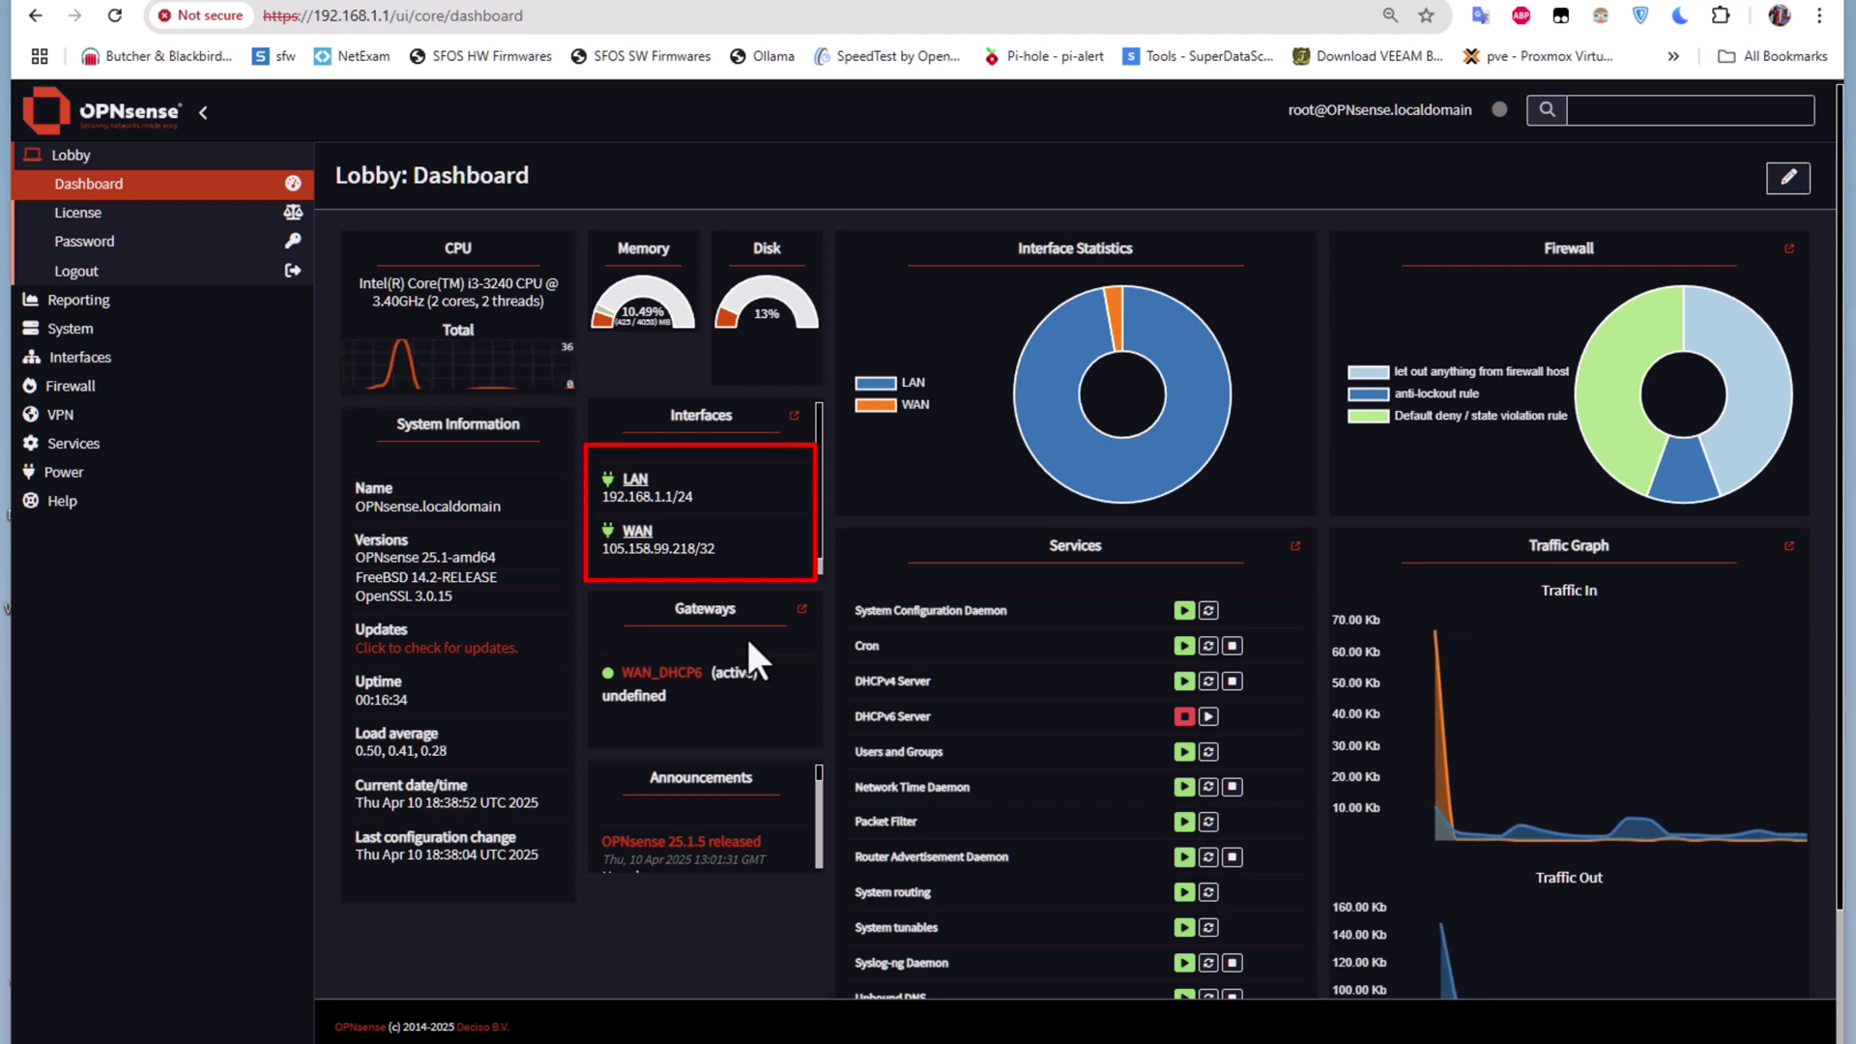
{"action": "left_click", "coordinate": [115, 359]}
{"action": "left_click", "coordinate": [124, 532]}
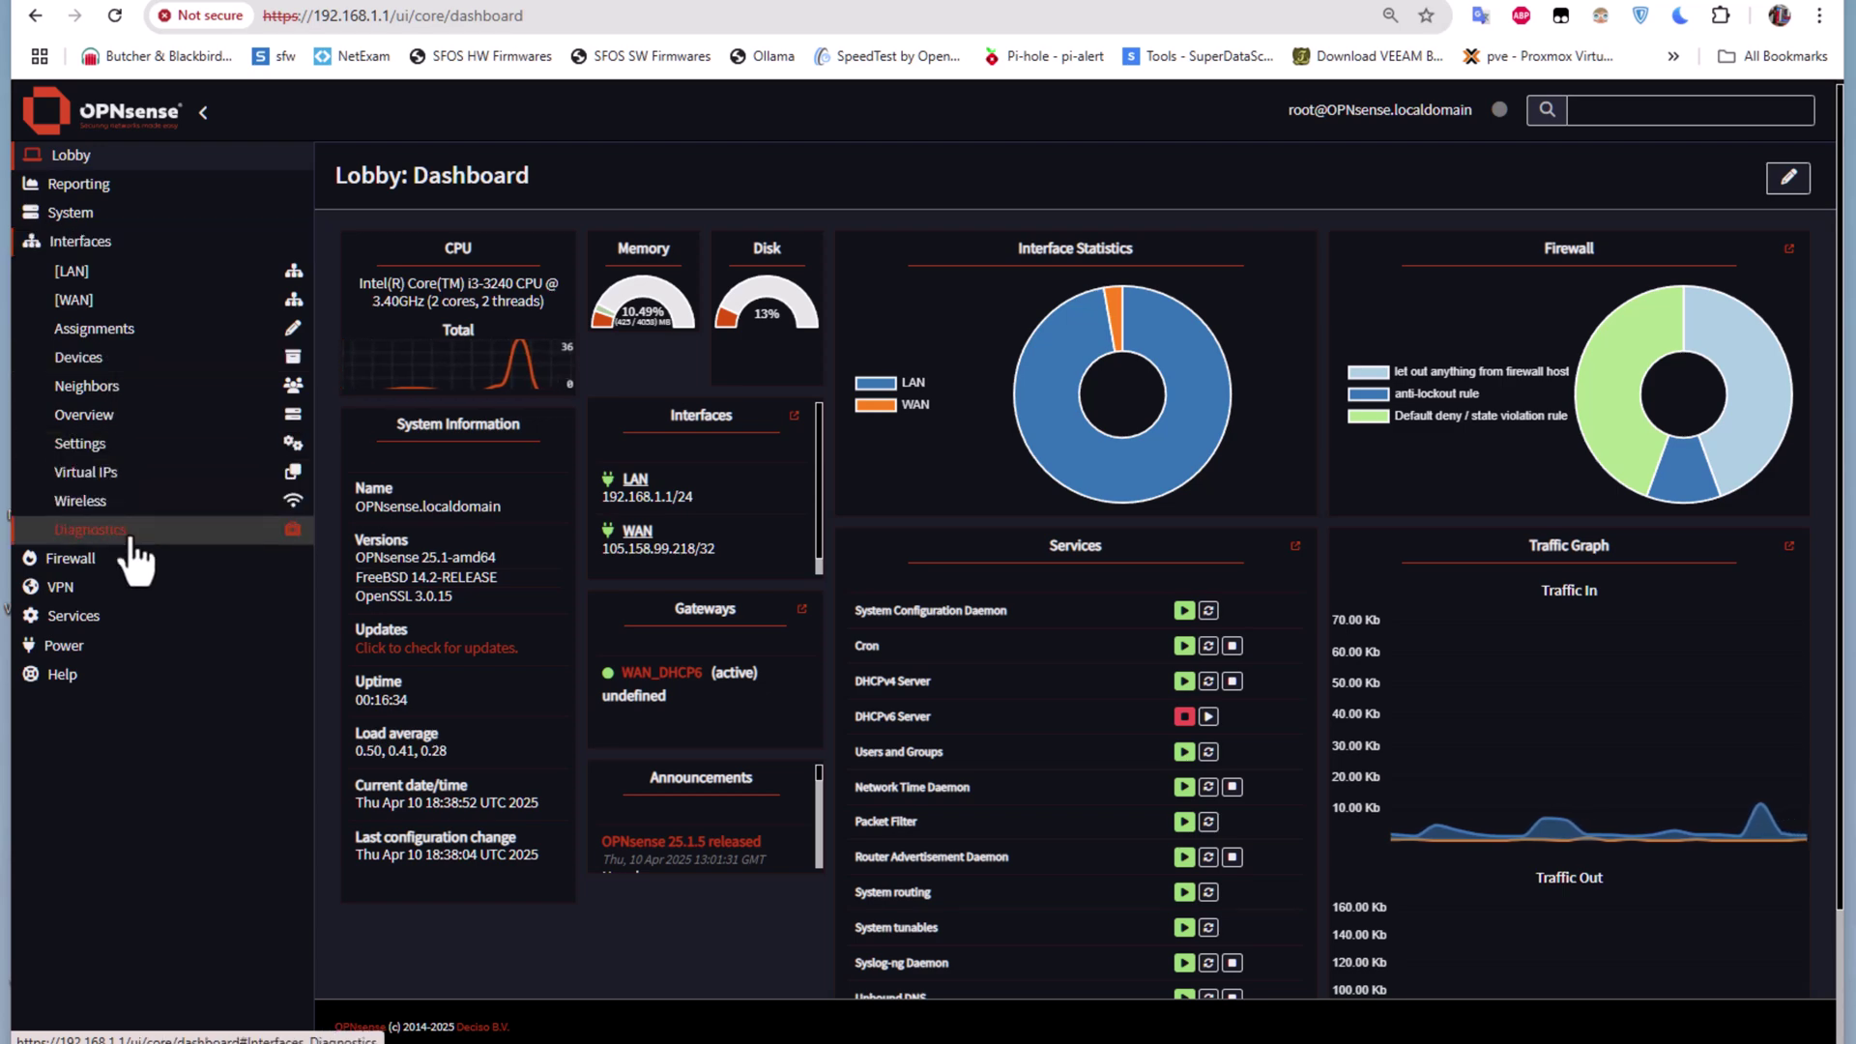
Ping 8.8.8.8 from OPNsense (1/1 replies, 0.0% loss), then delete the finished ping job
{"action": "left_click", "coordinate": [97, 698]}
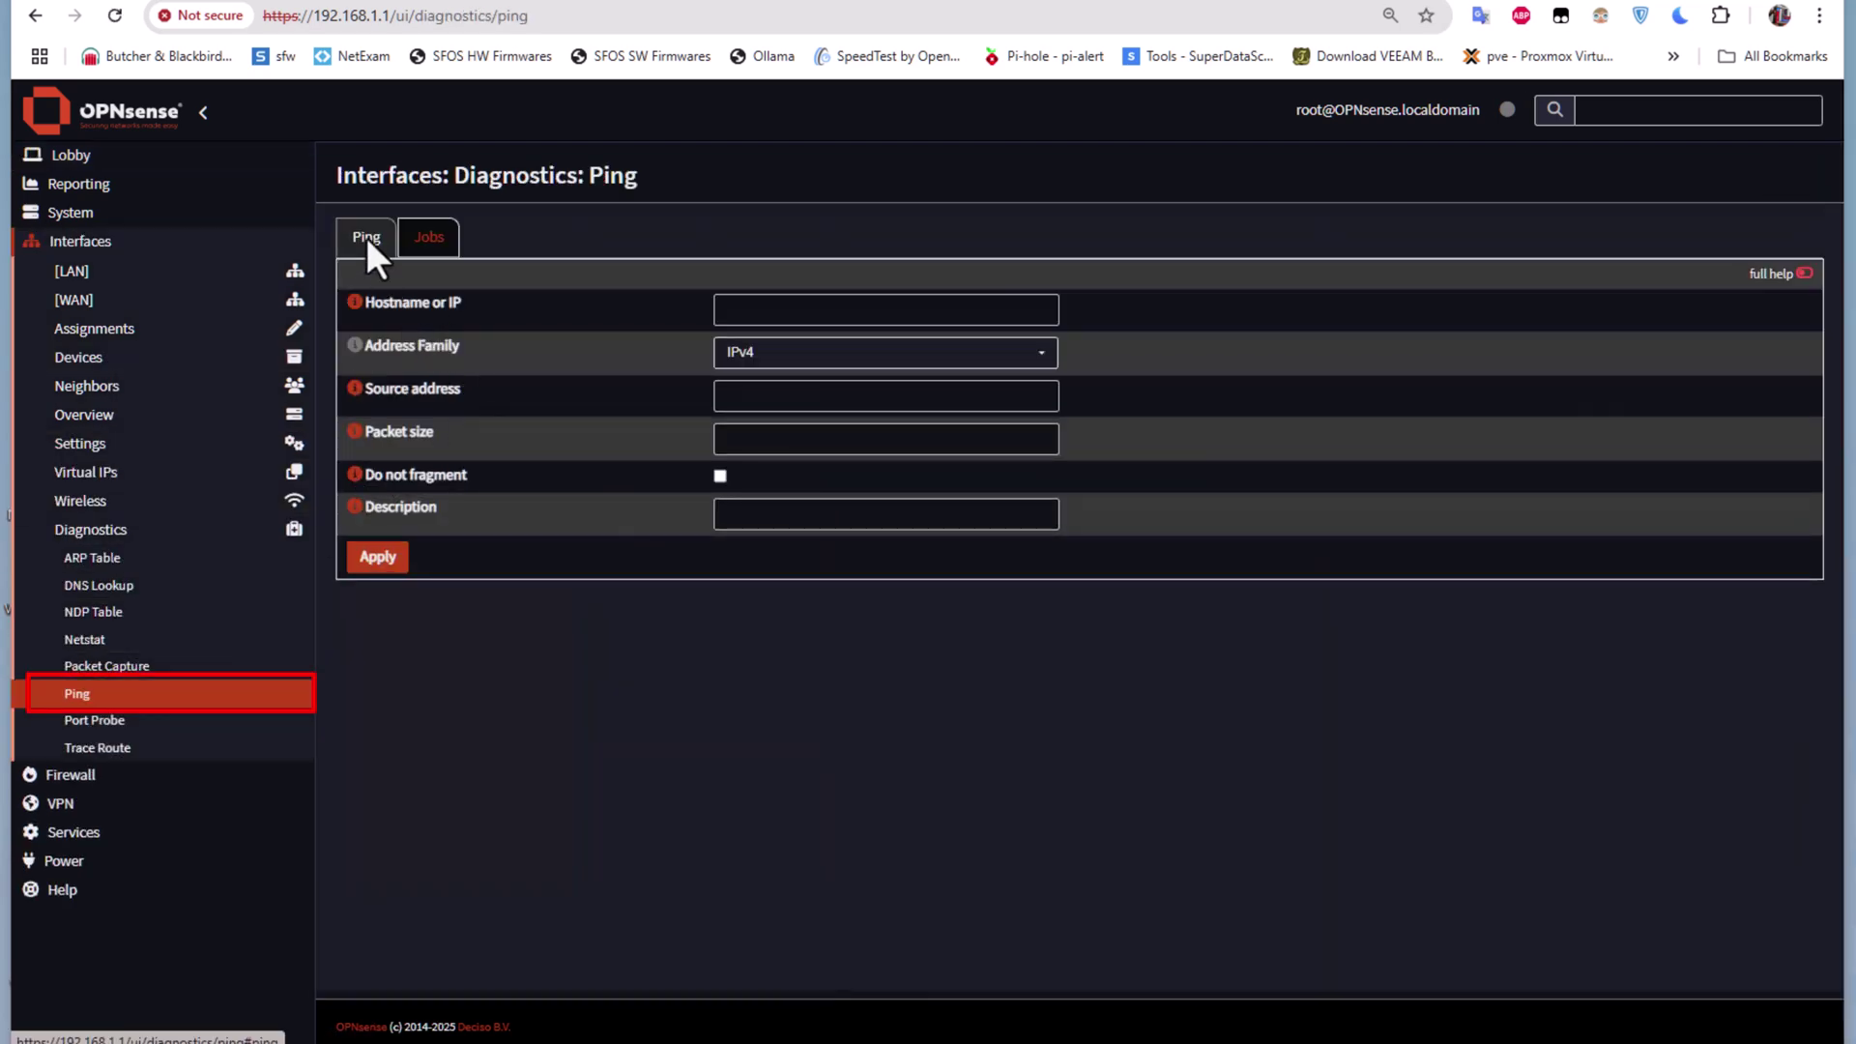
{"action": "left_click", "coordinate": [766, 311]}
{"action": "left_click", "coordinate": [846, 358]}
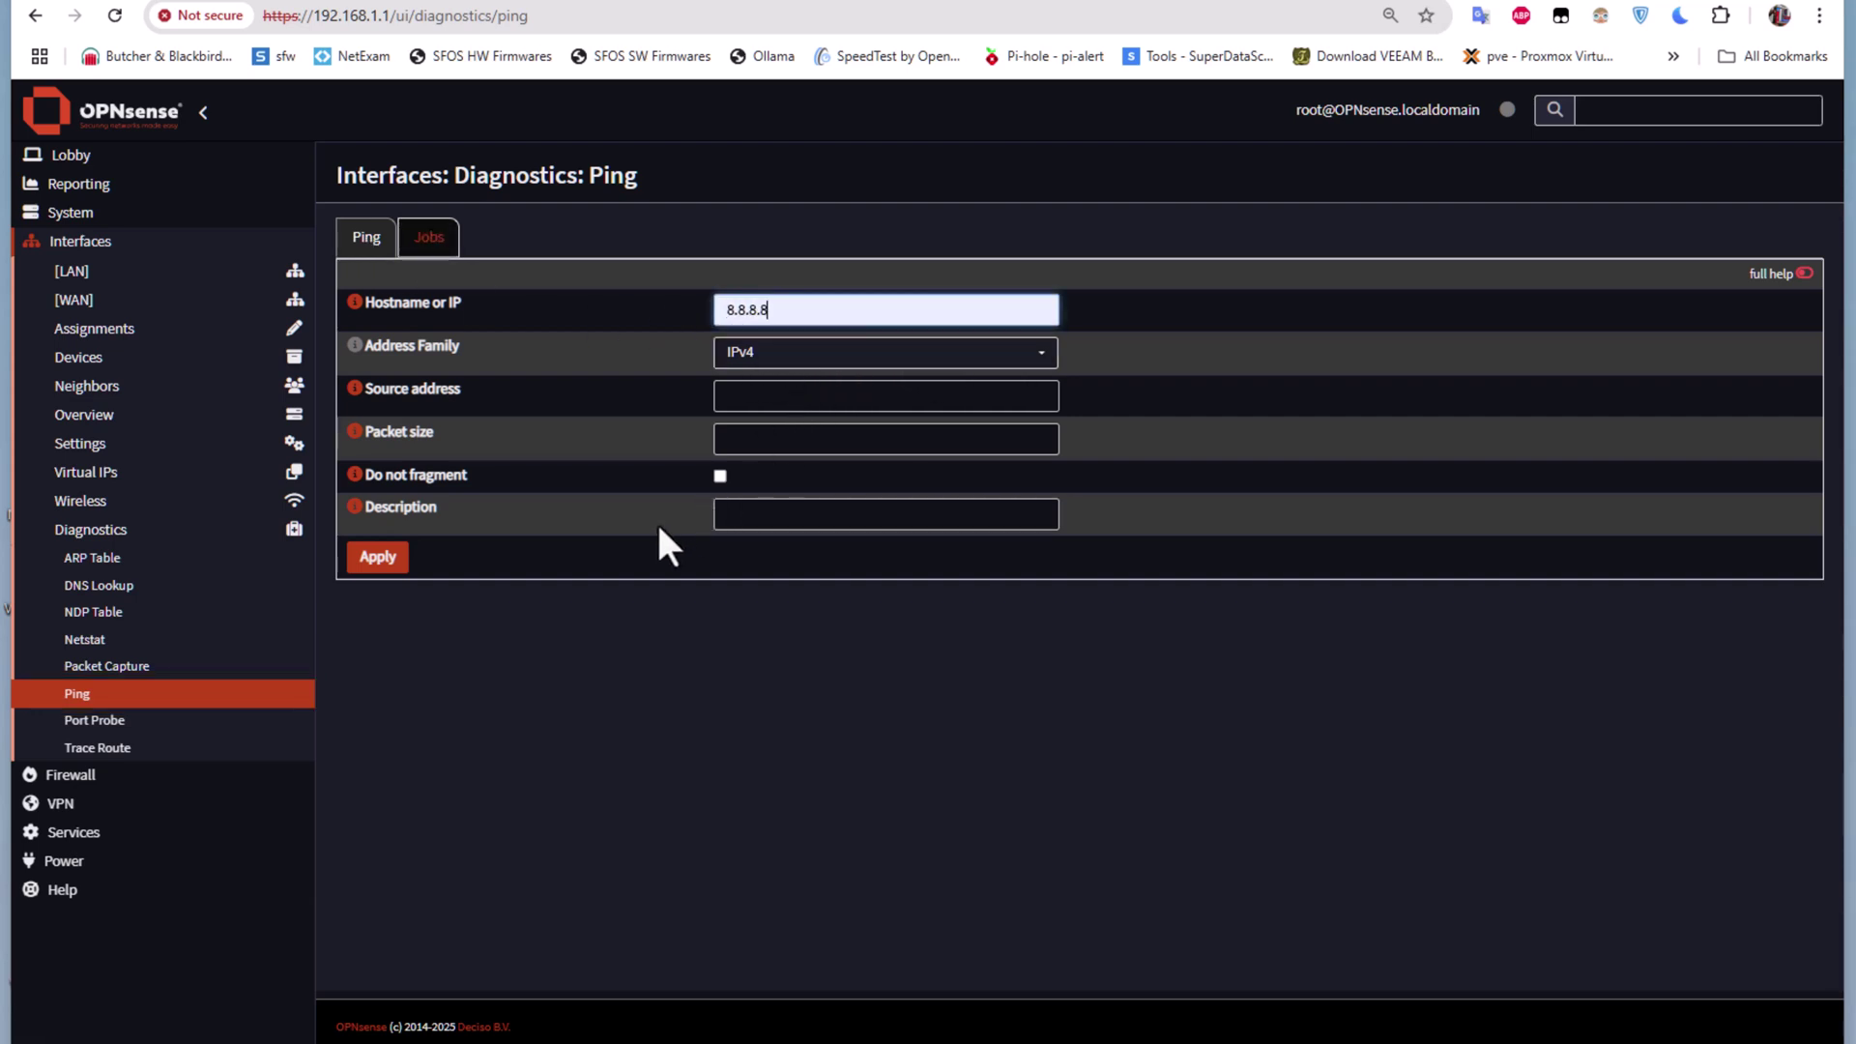
{"action": "left_click", "coordinate": [378, 561]}
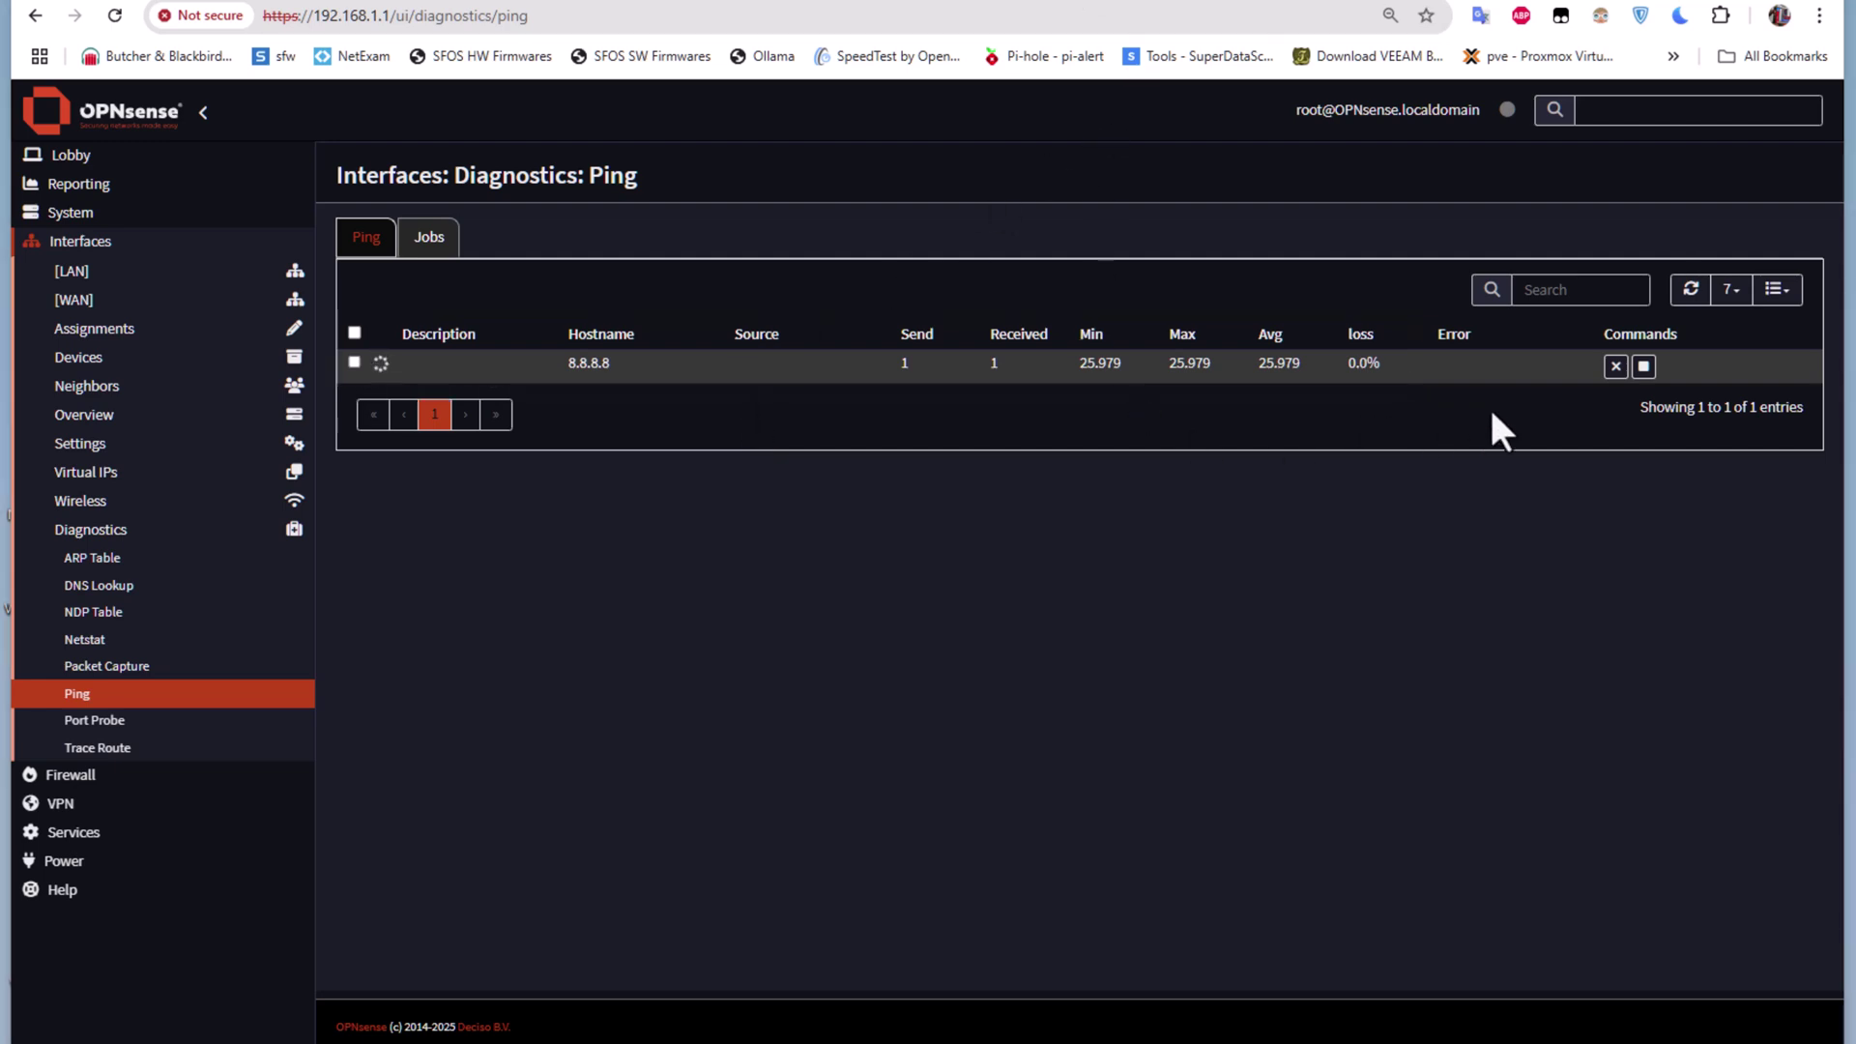
{"action": "left_click", "coordinate": [1616, 367]}
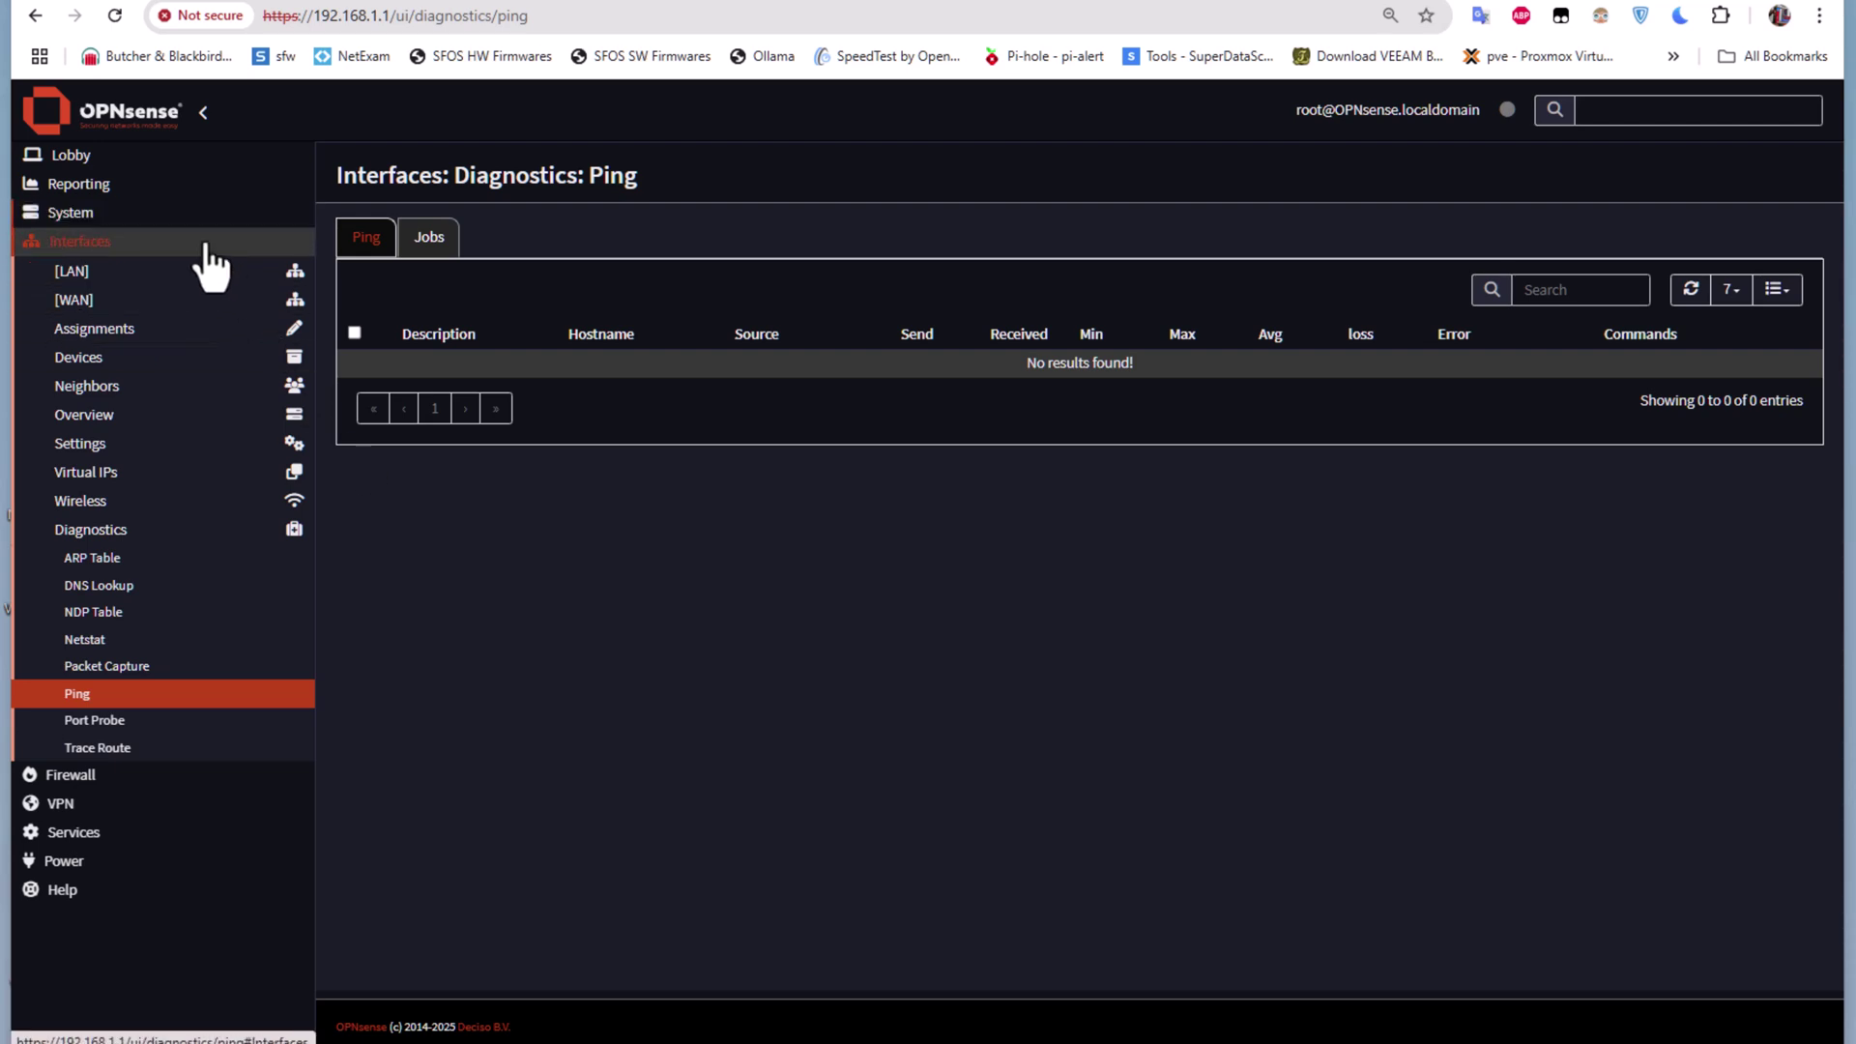
Review the LAN interface settings, confirming static IPv4 192.168.1.1/24
{"action": "left_click", "coordinate": [85, 273]}
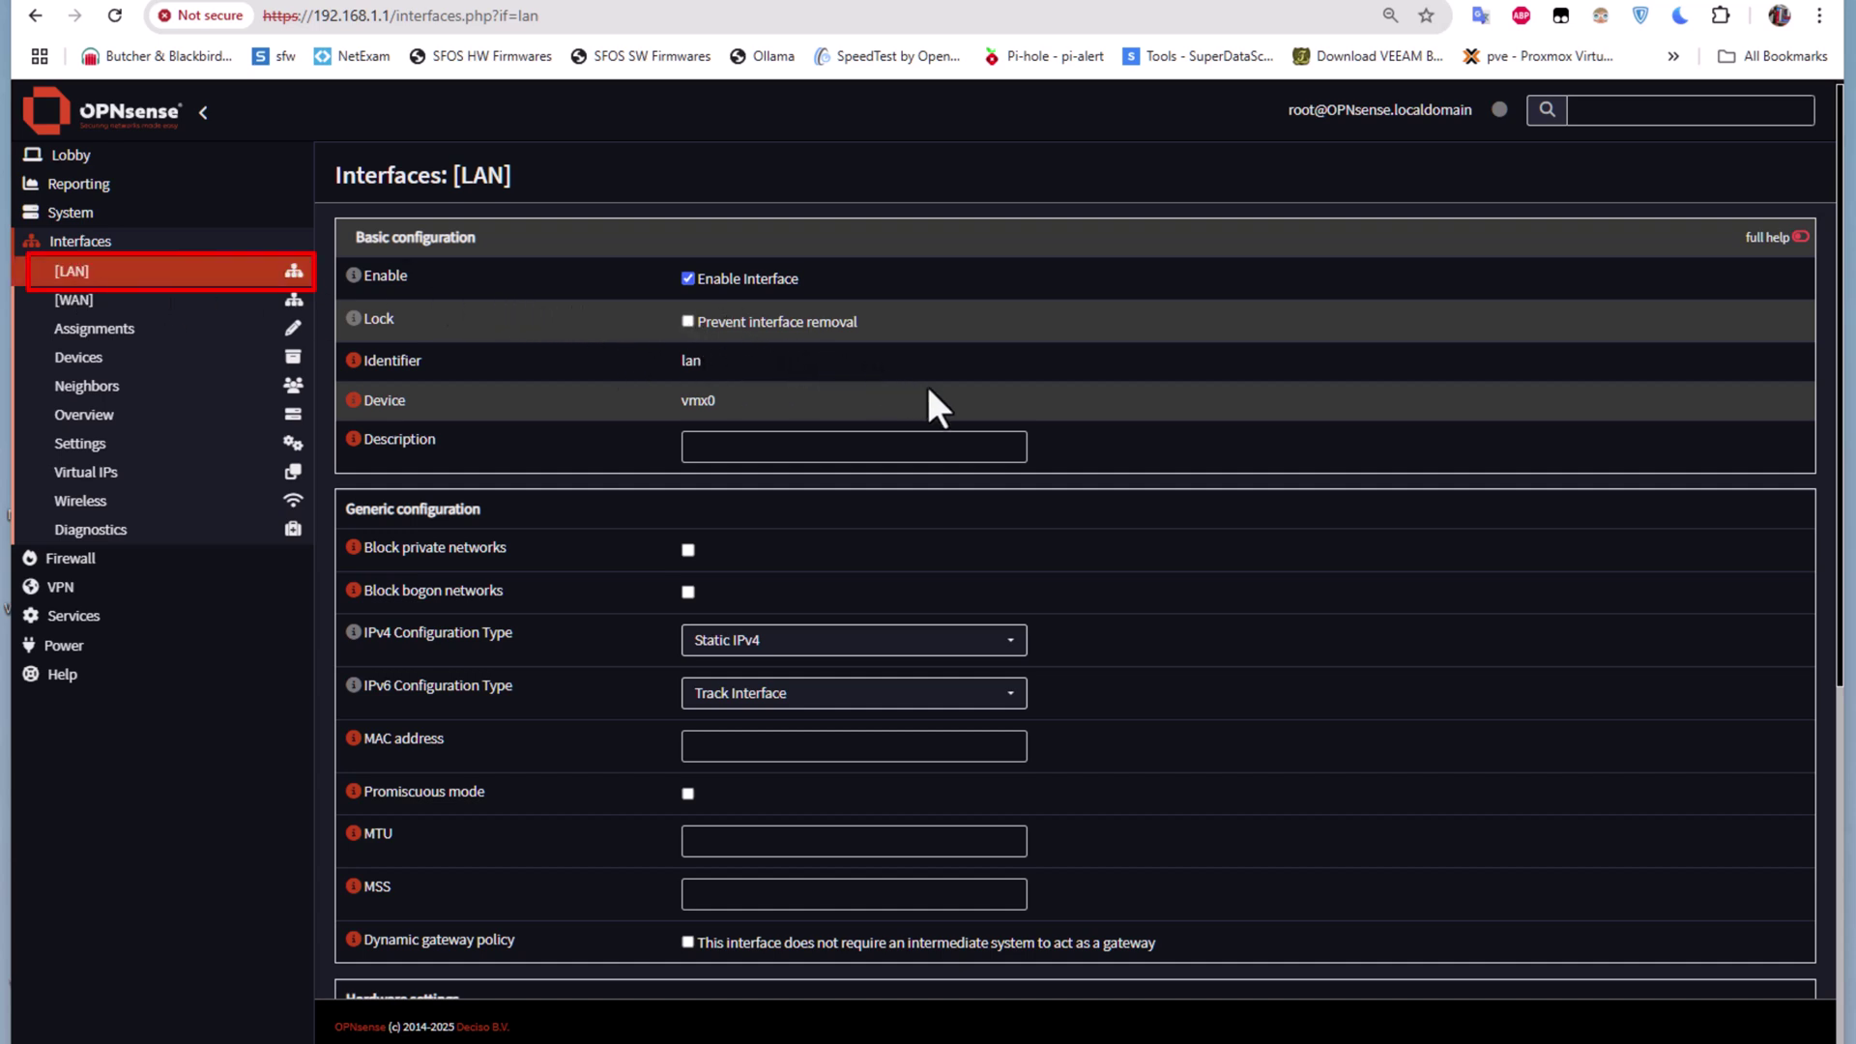
{"action": "scroll", "coordinate": [1178, 613], "scroll_direction": "down", "scroll_amount": 3}
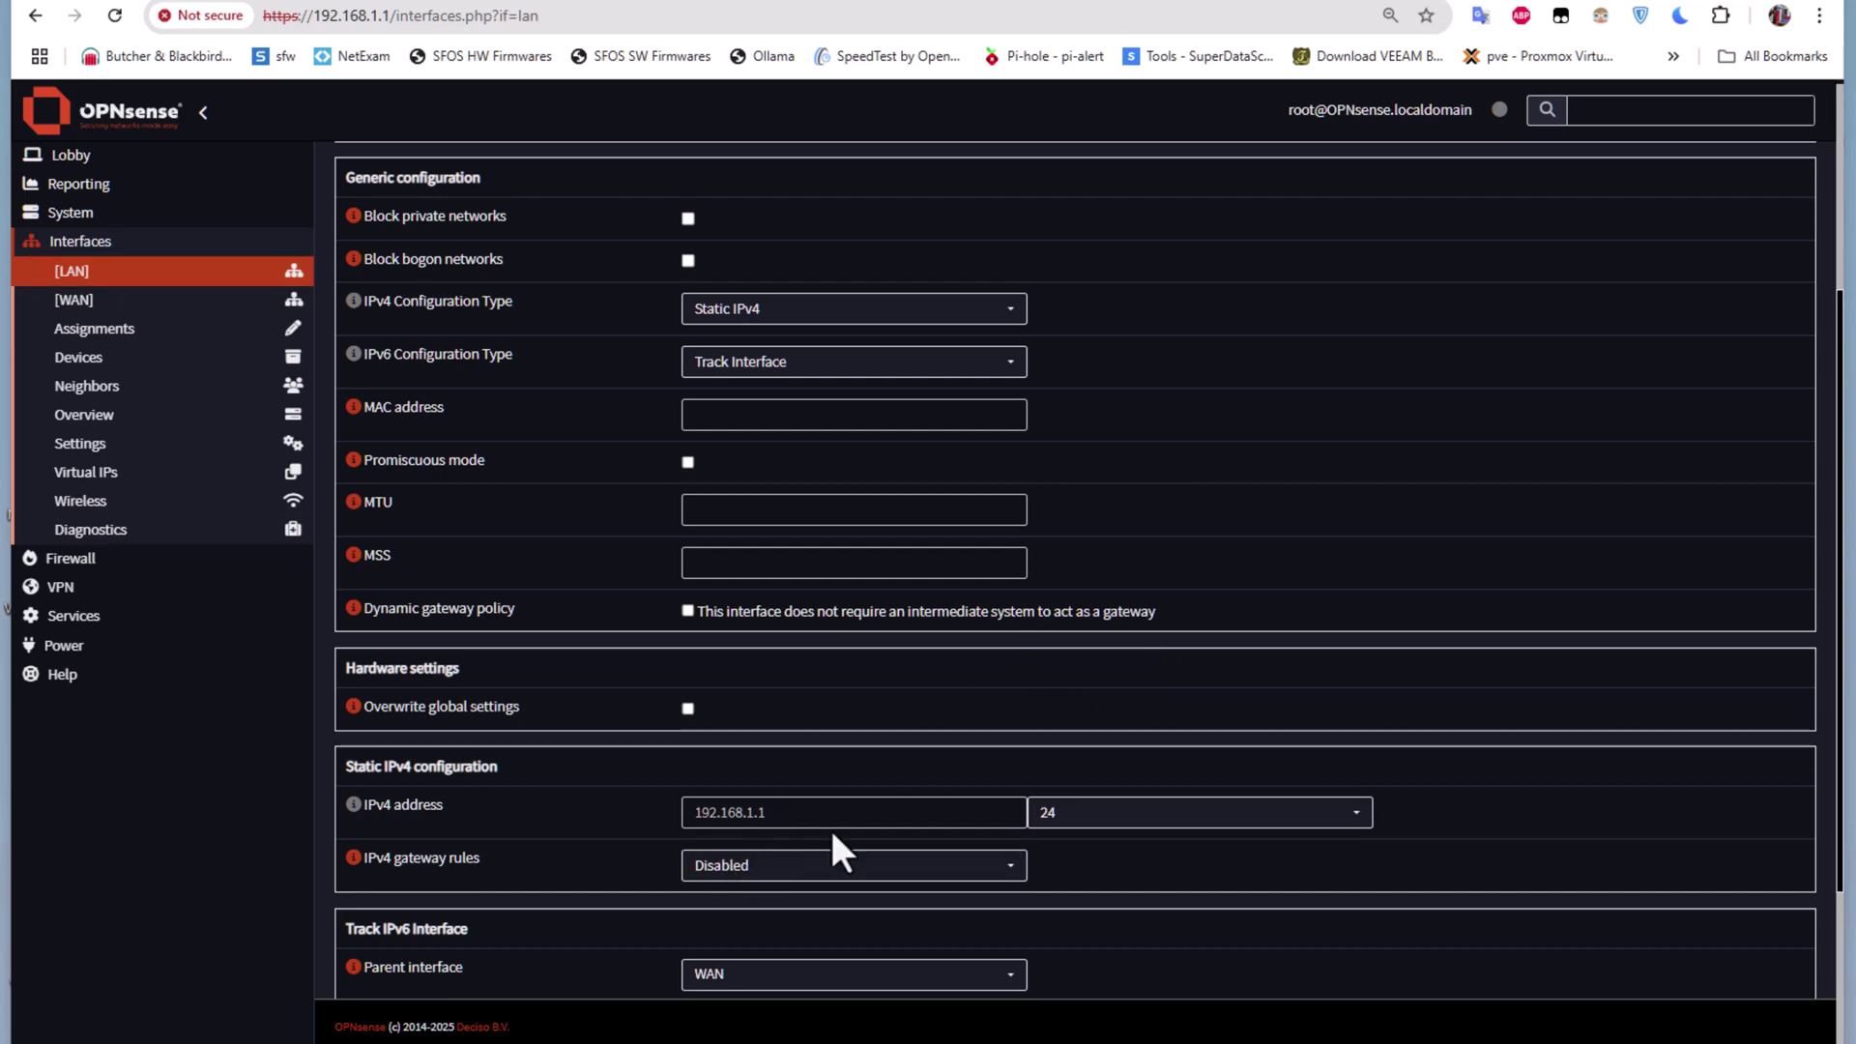
{"action": "scroll", "coordinate": [812, 828], "scroll_direction": "down", "scroll_amount": 2}
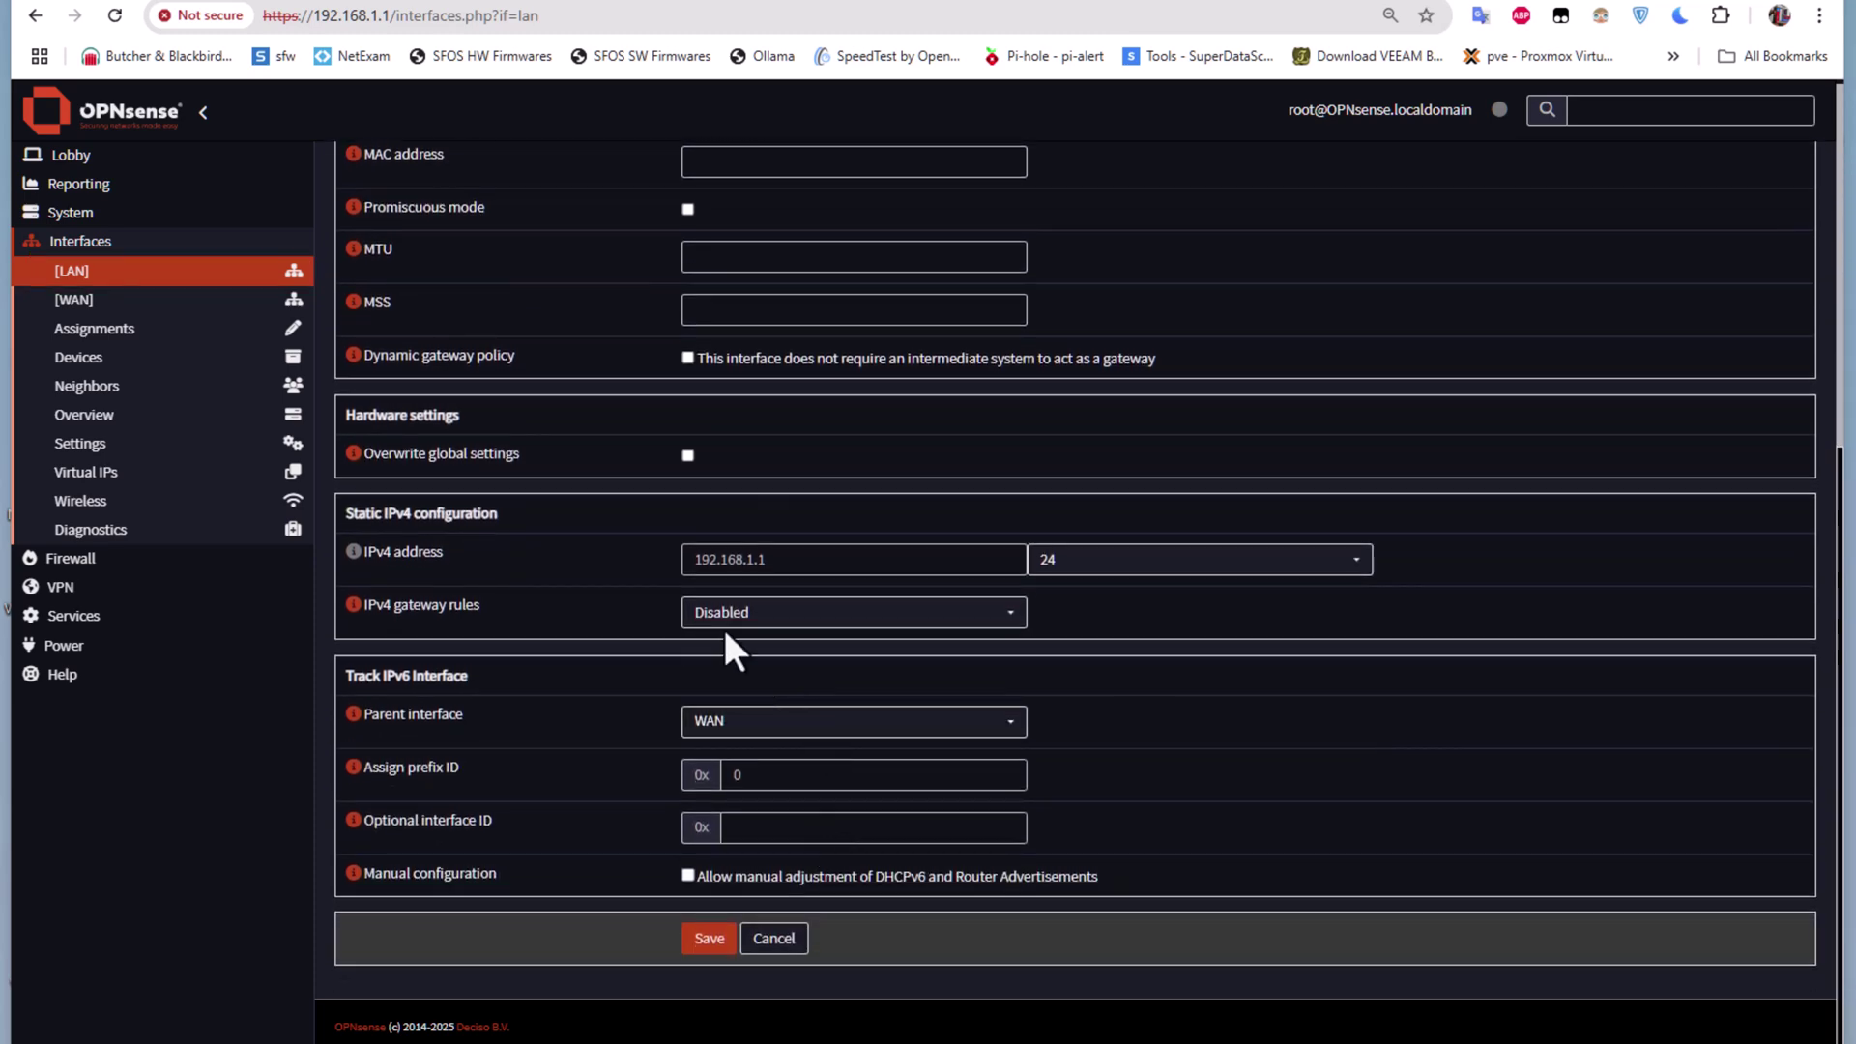
Review the WAN interface settings: PPPoE for IPv4, DHCPv6 for IPv6, PPP MTU 1492
{"action": "left_click", "coordinate": [70, 301]}
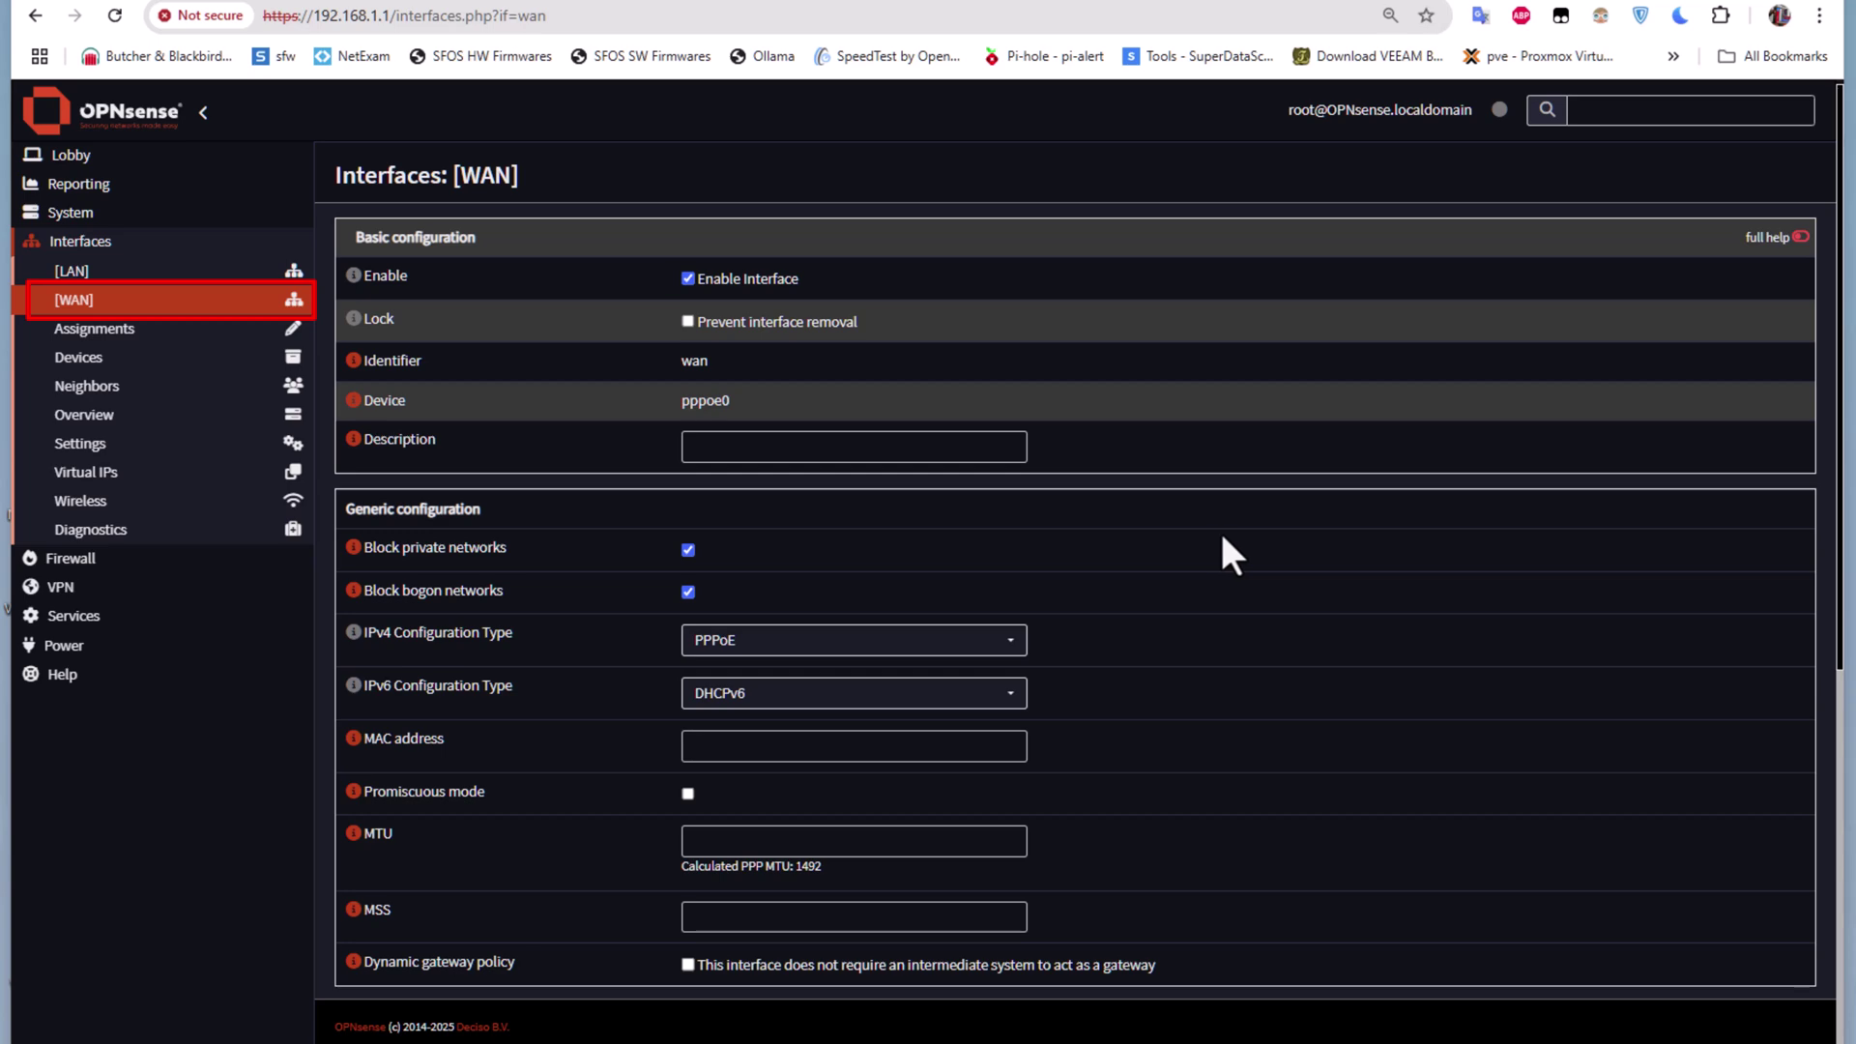
{"action": "scroll", "coordinate": [1221, 530], "scroll_direction": "down", "scroll_amount": 5}
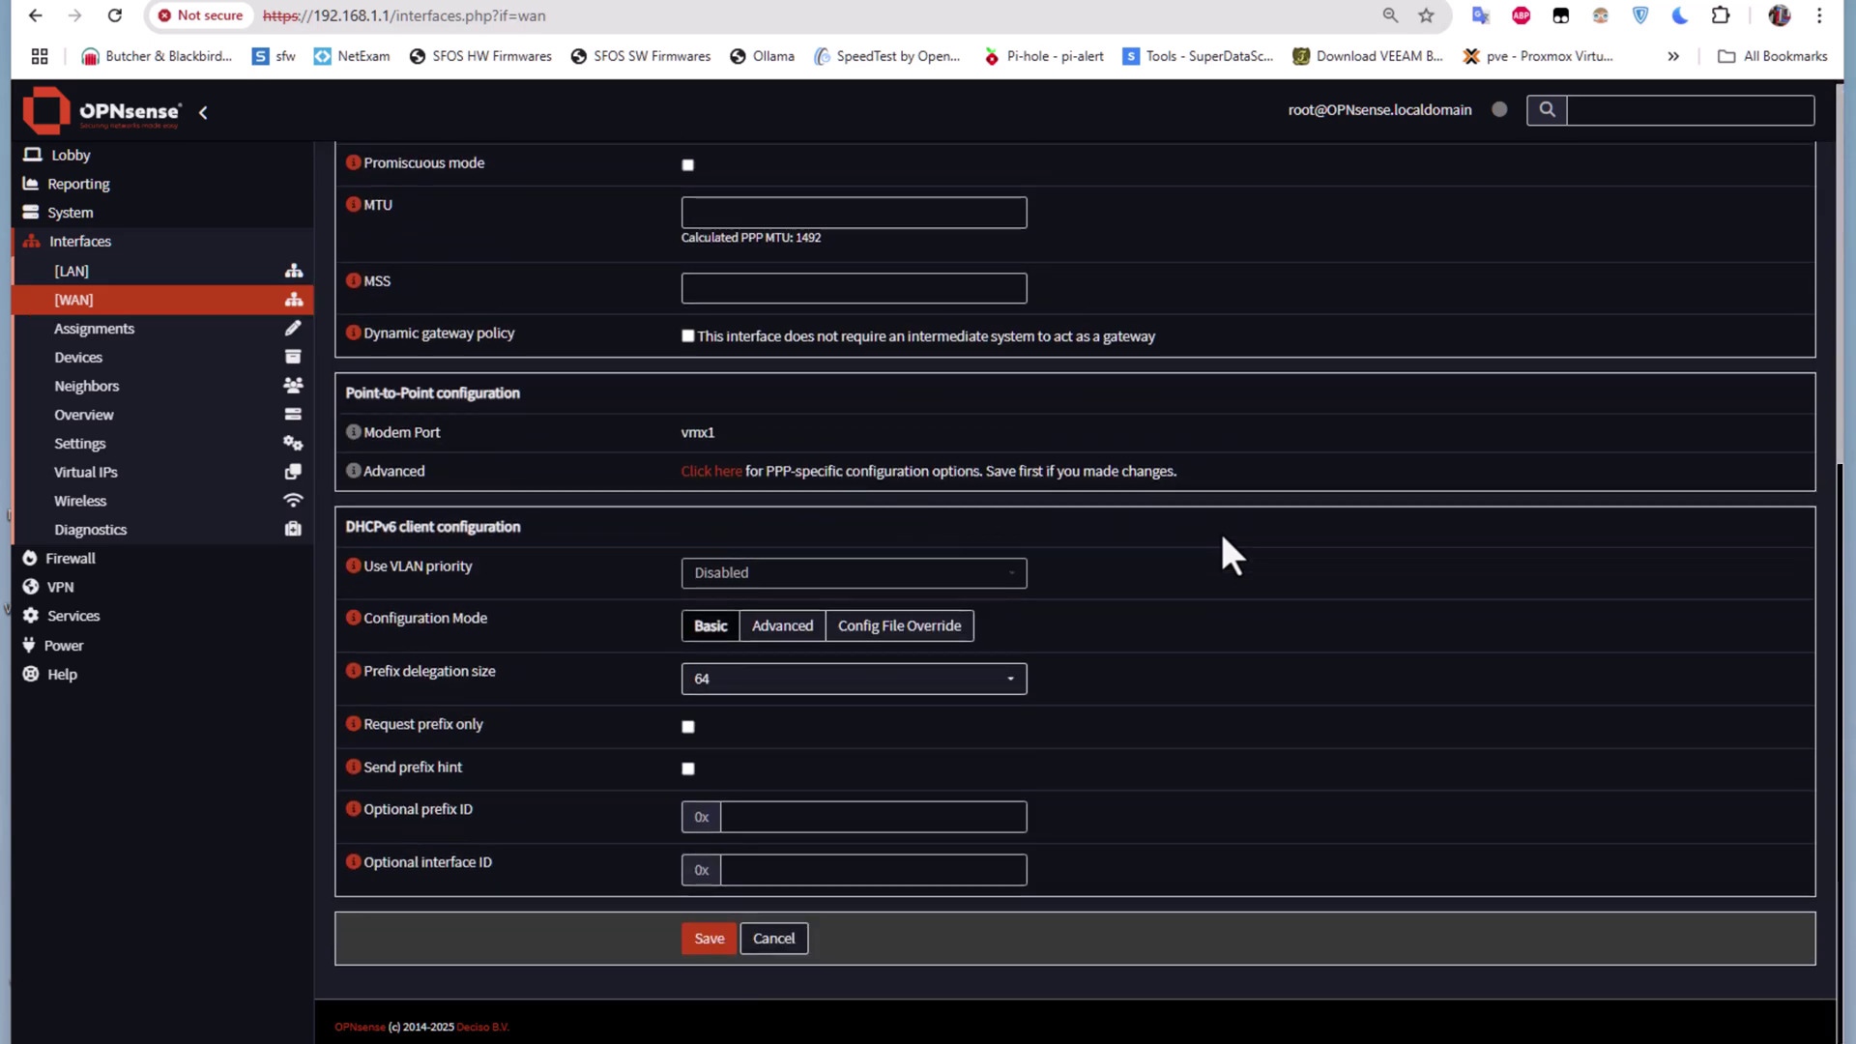
{"action": "scroll", "coordinate": [1221, 556], "scroll_direction": "up", "scroll_amount": 5}
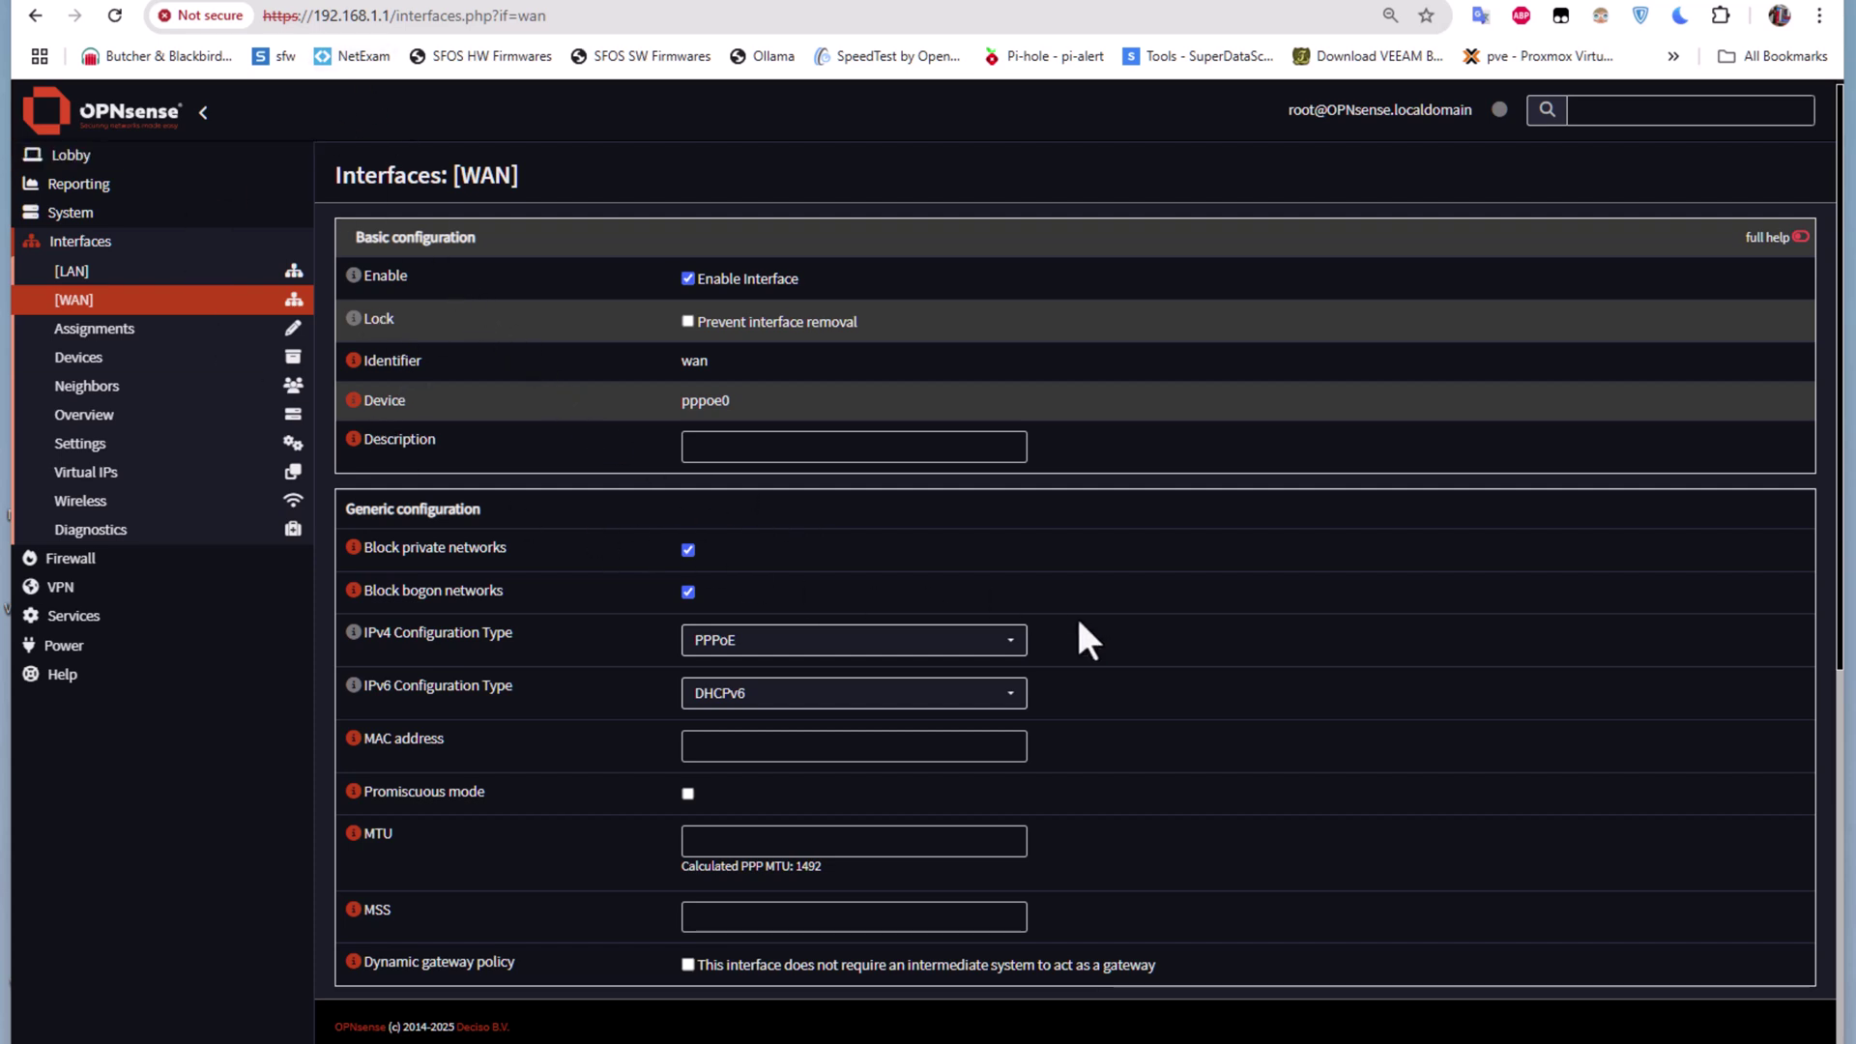
Set the Windows Ethernet adapter's IPv4 gateway to 192.168.1.1 and preferred DNS to 8.8.8.8, and save
{"action": "mouse_move", "coordinate": [1634, 1034]}
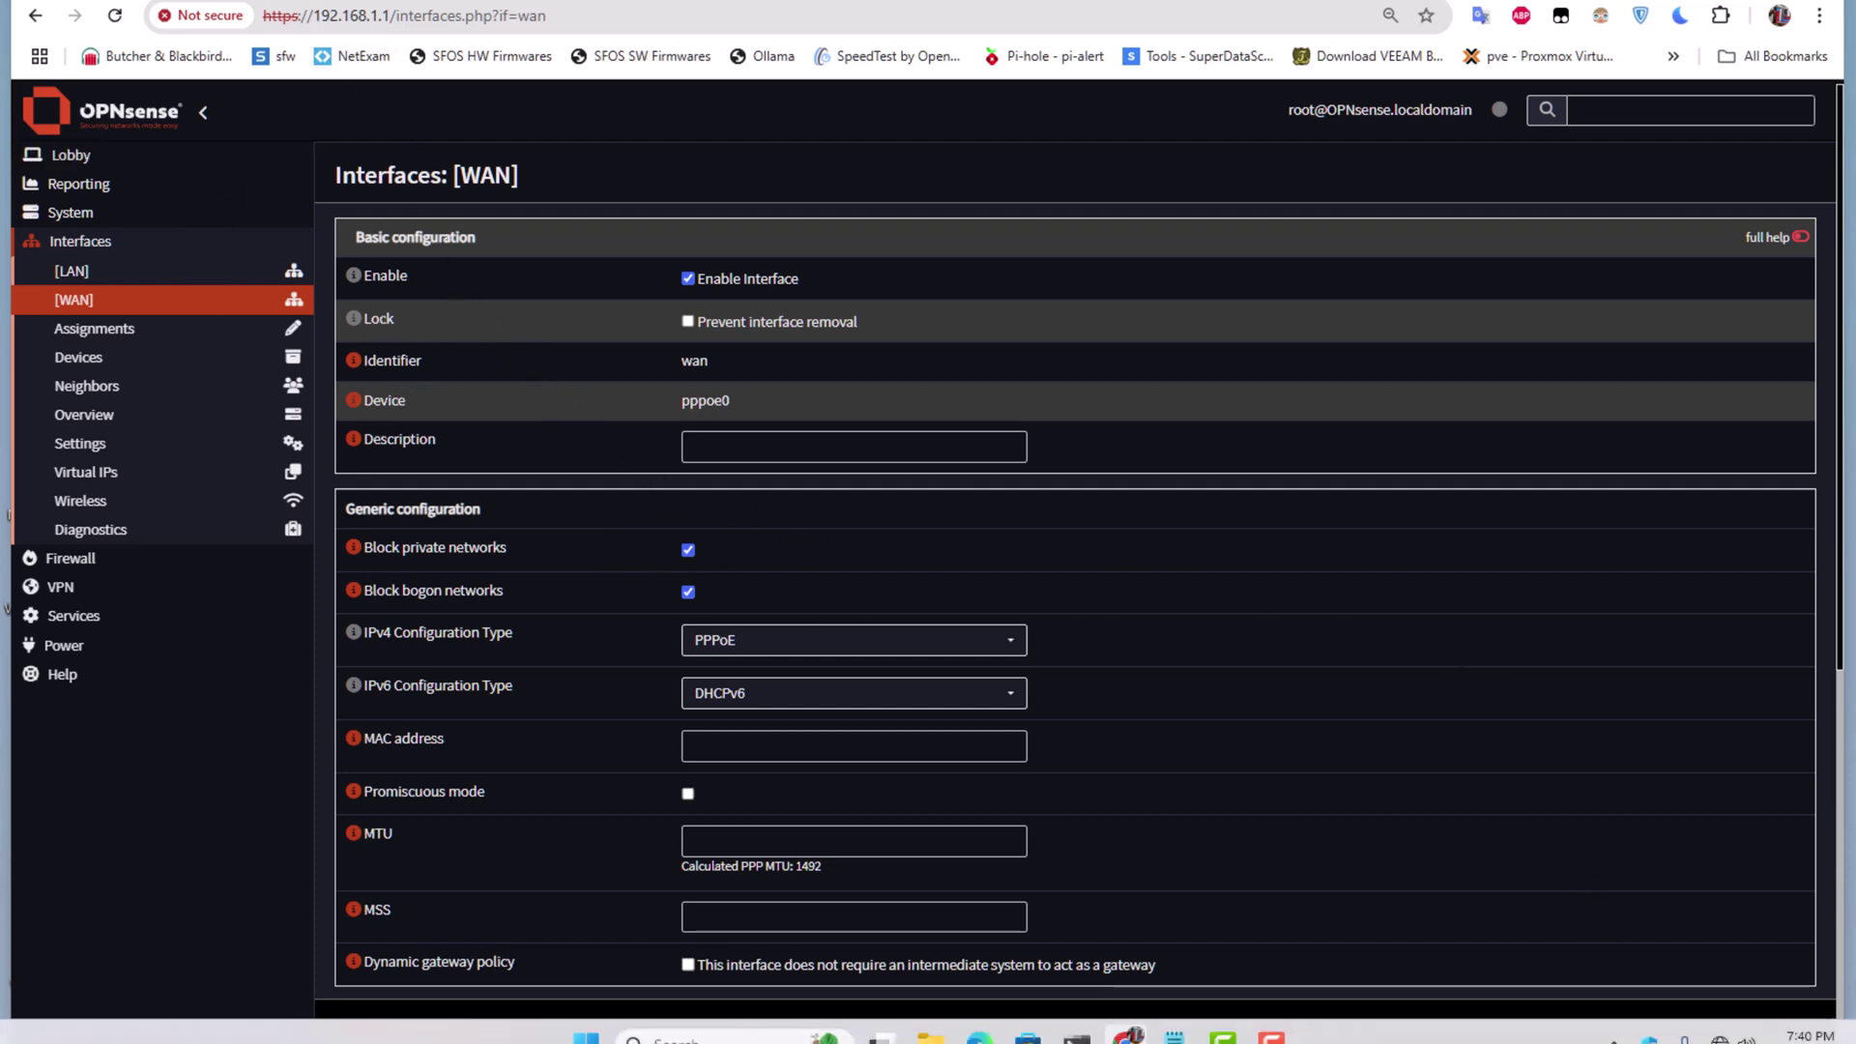
{"action": "right_click", "coordinate": [1717, 1026]}
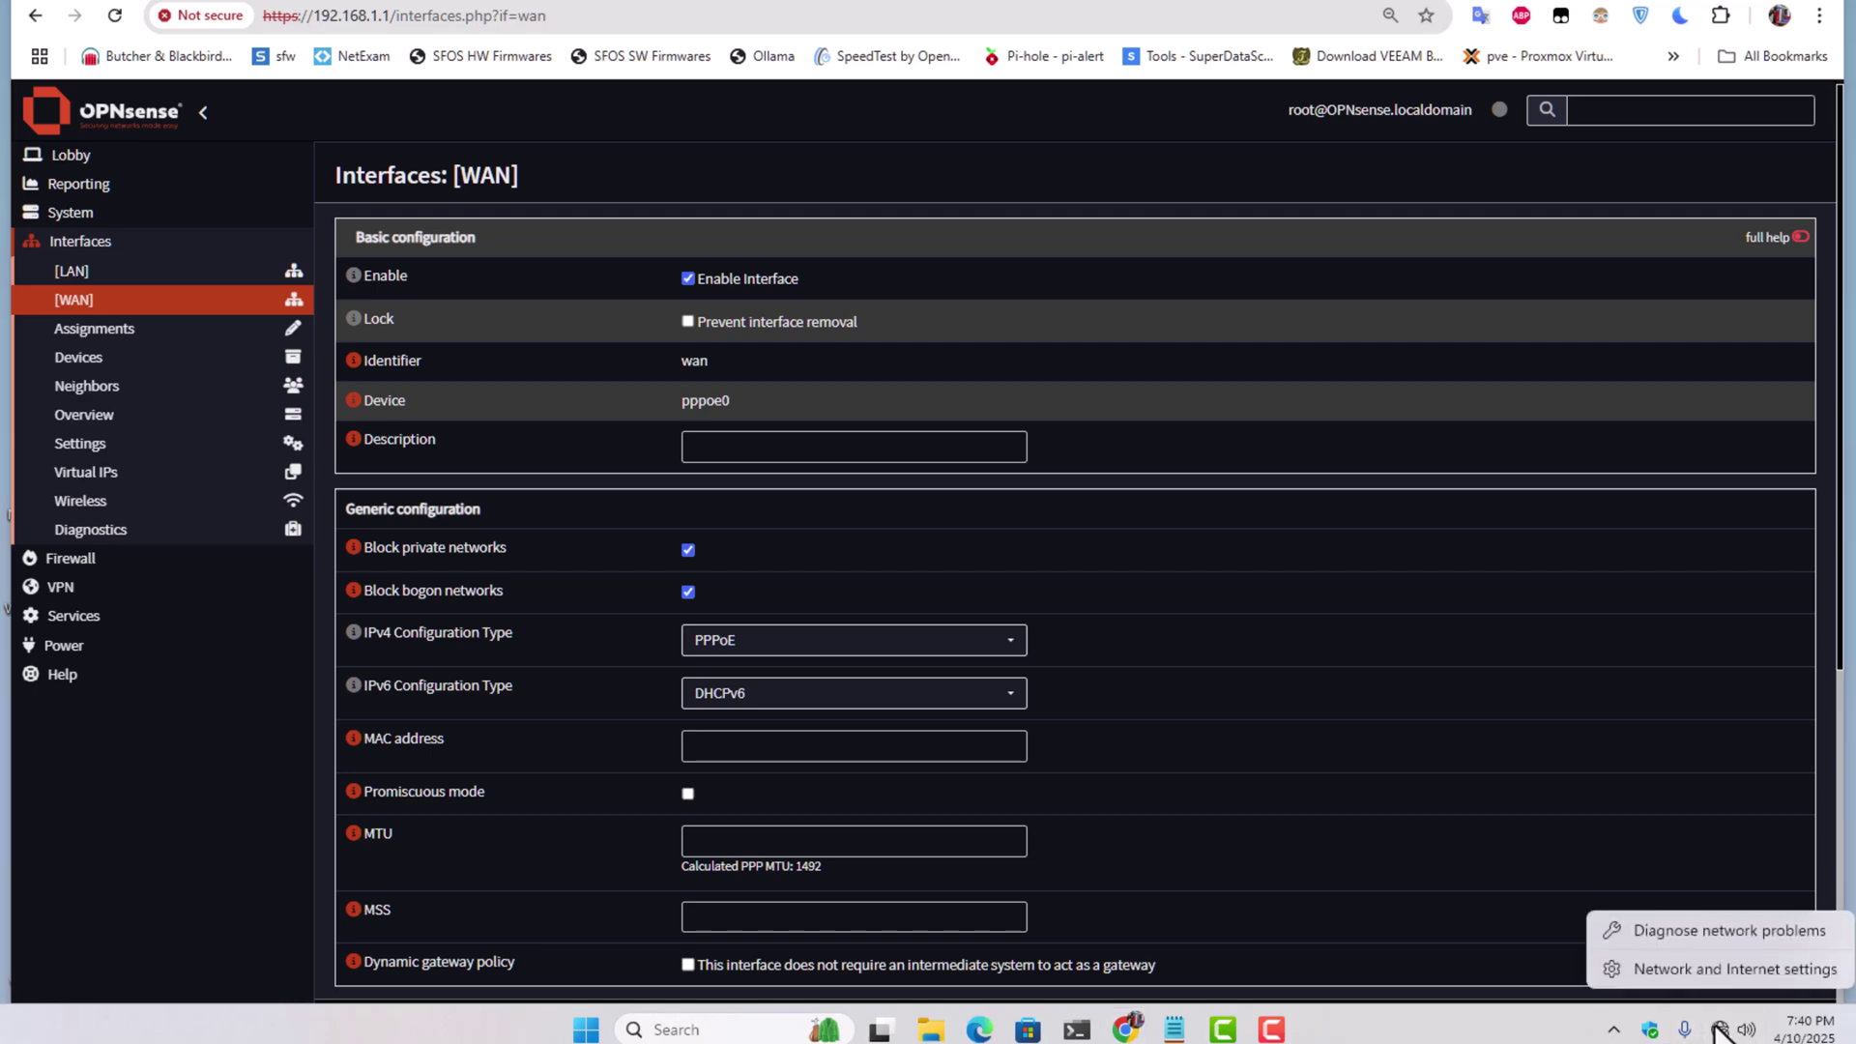
{"action": "left_click", "coordinate": [1714, 972]}
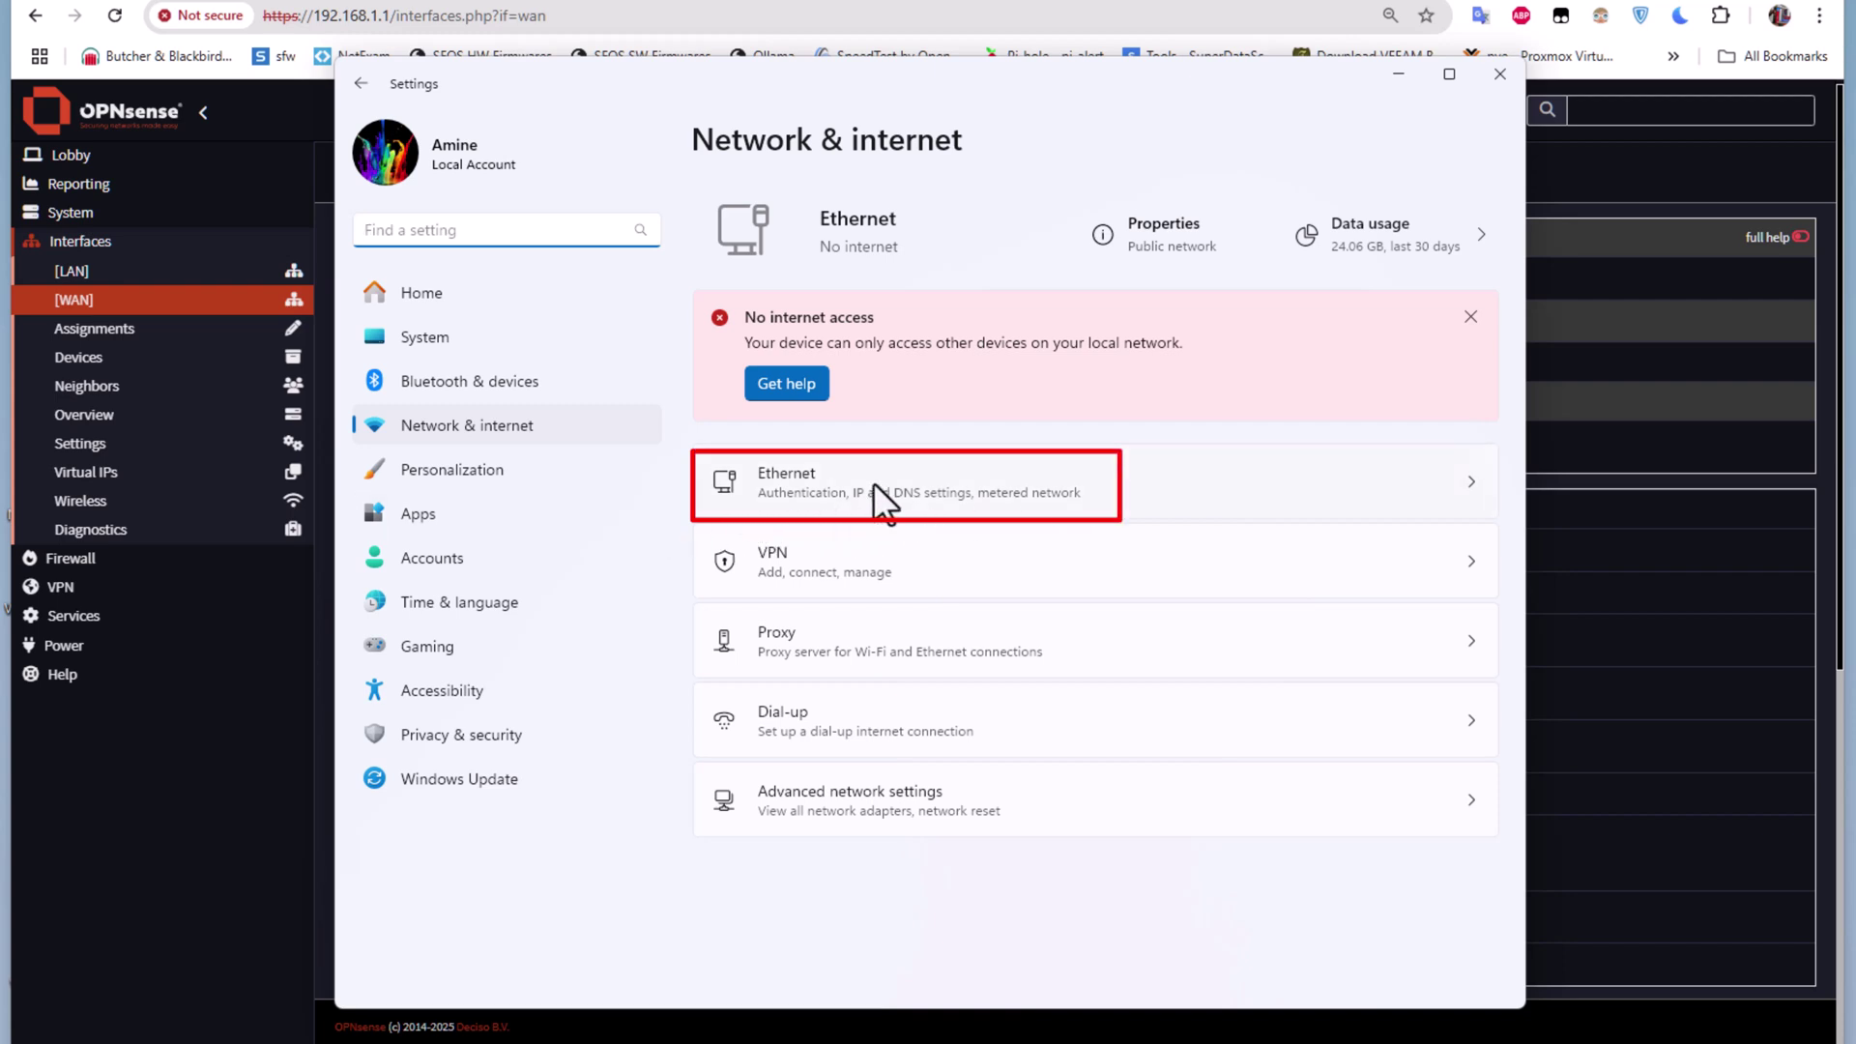
{"action": "left_click", "coordinate": [843, 479]}
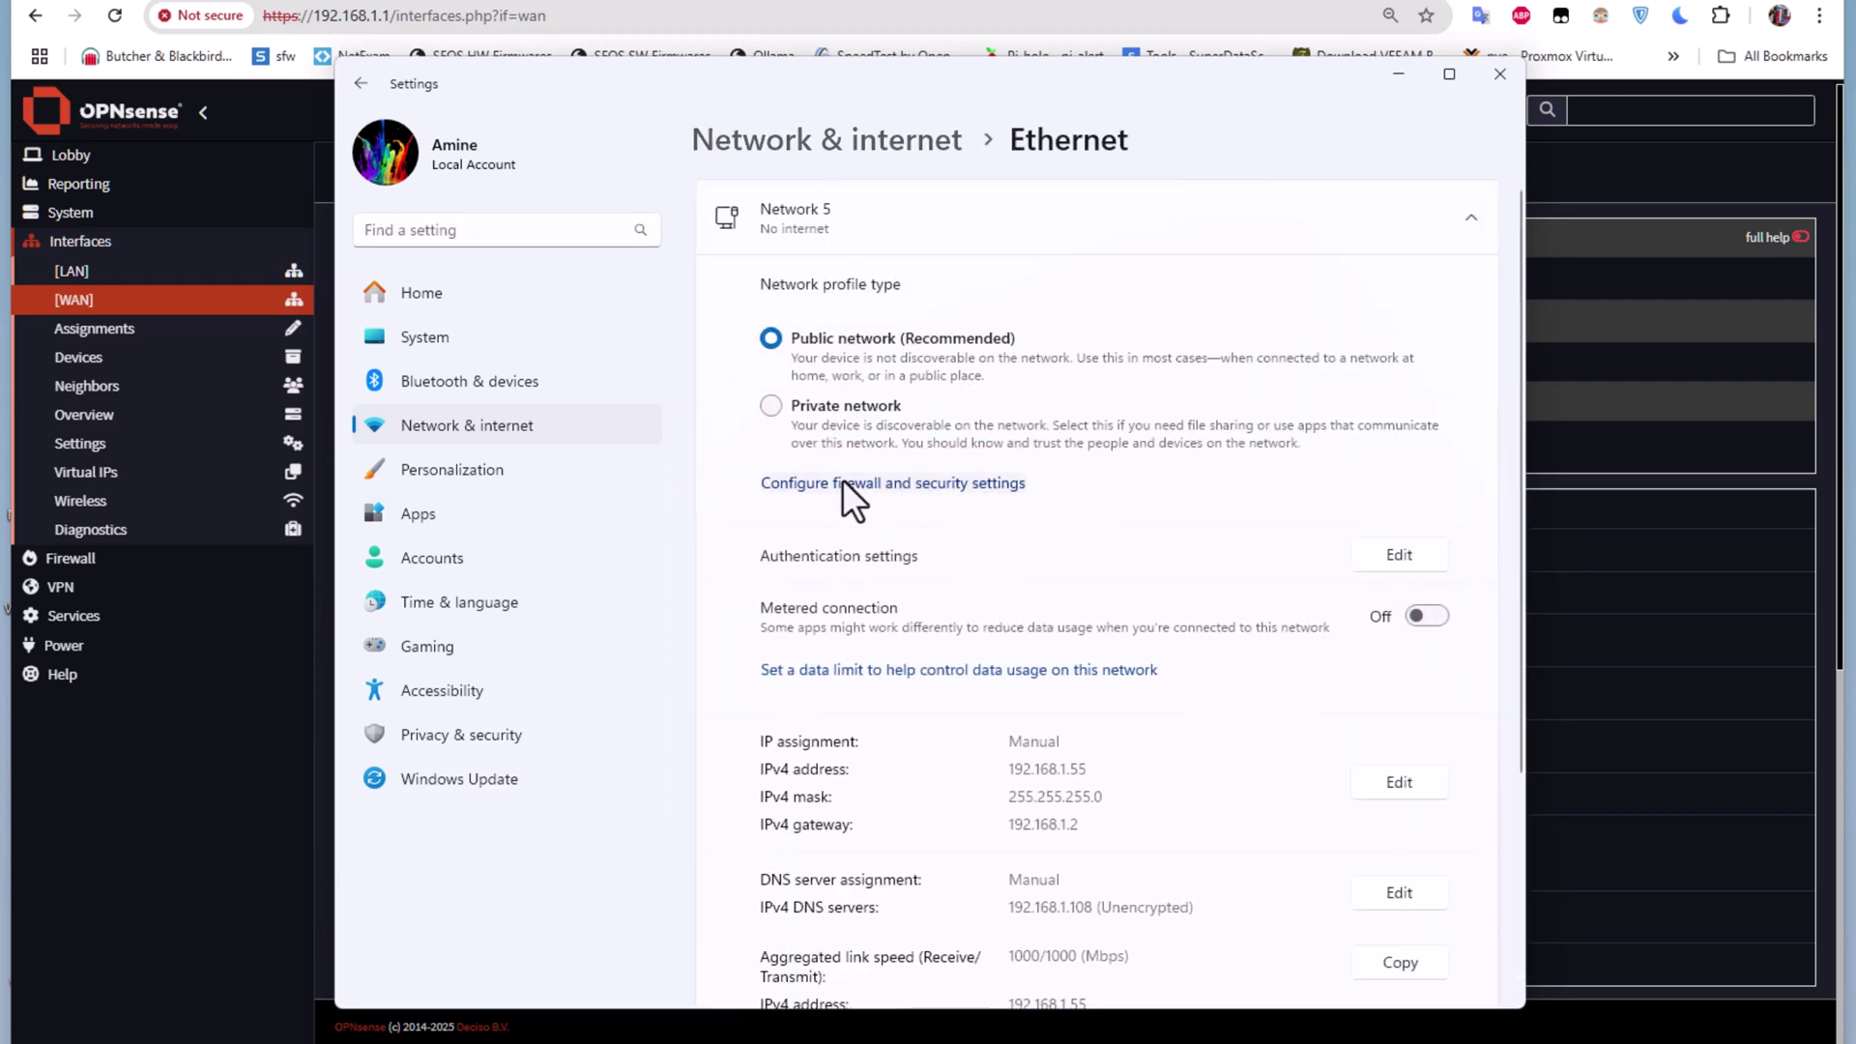
{"action": "left_click", "coordinate": [1398, 782]}
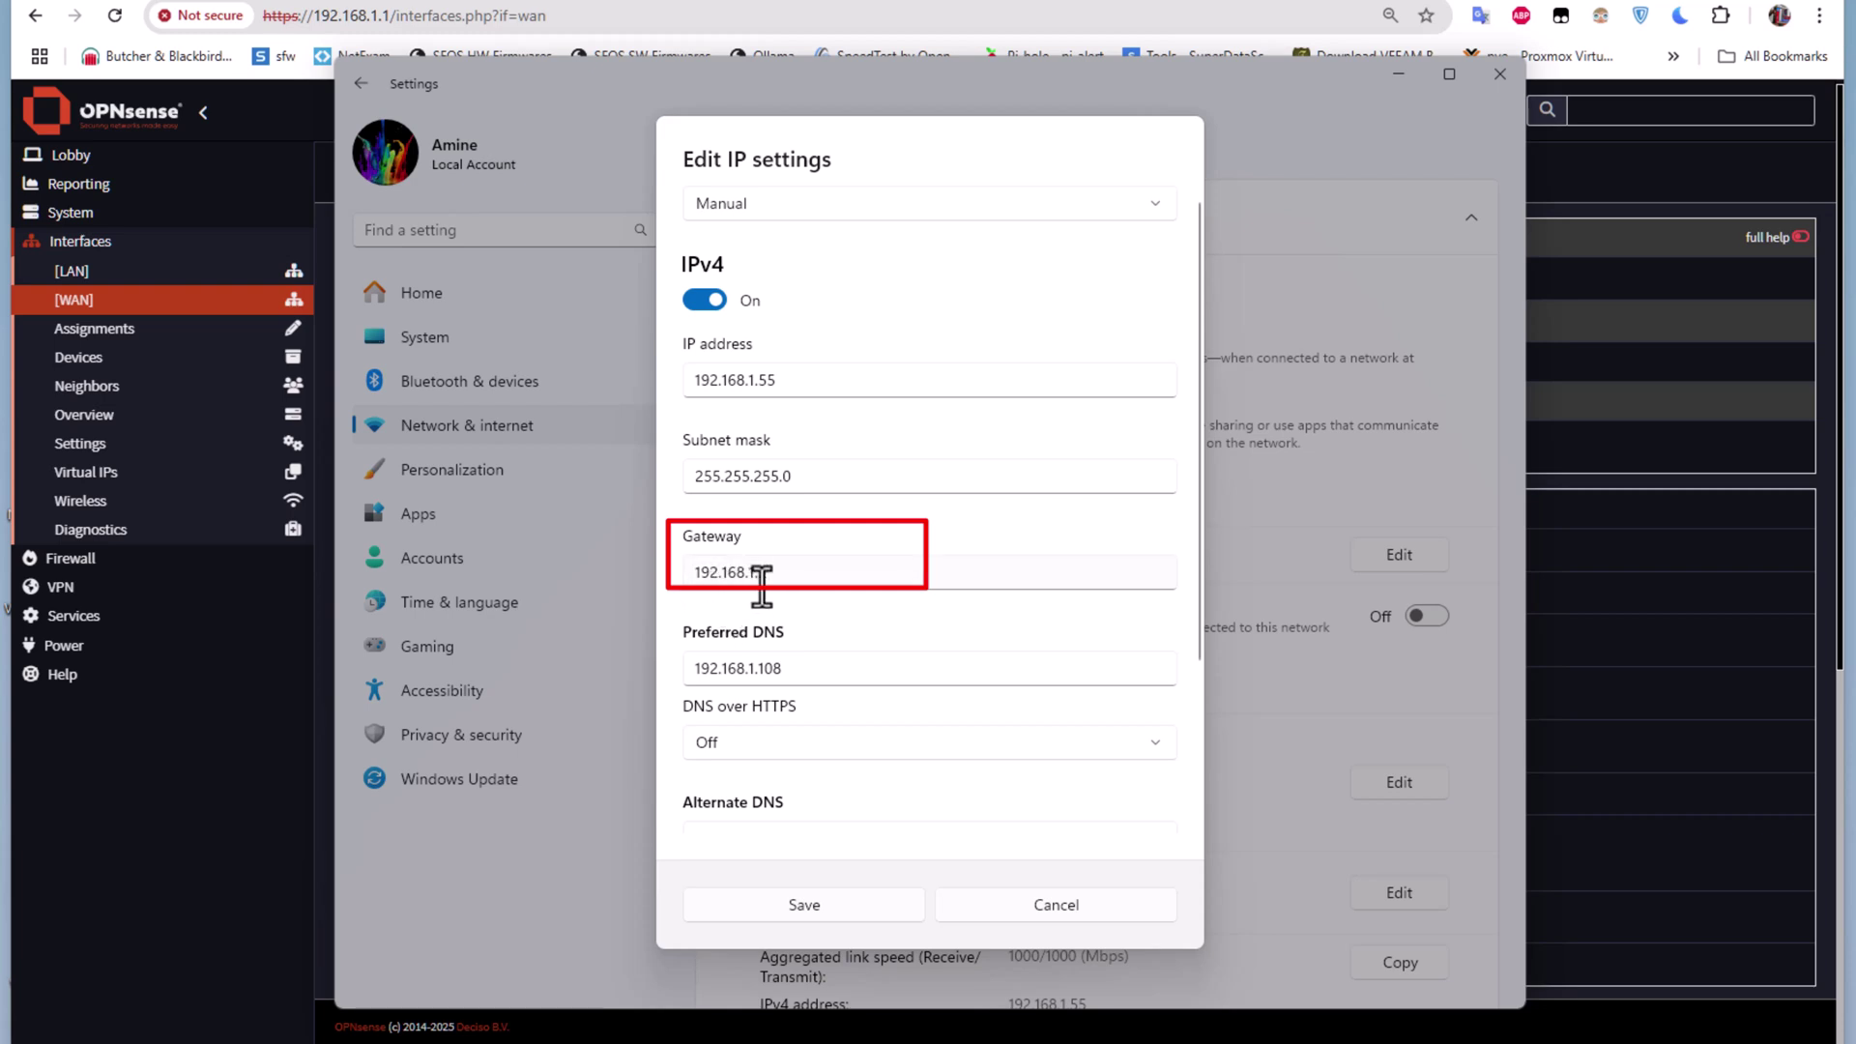
{"action": "left_click", "coordinate": [801, 573]}
{"action": "left_click_drag", "start_coordinate": [788, 677], "coordinate": [663, 662]}
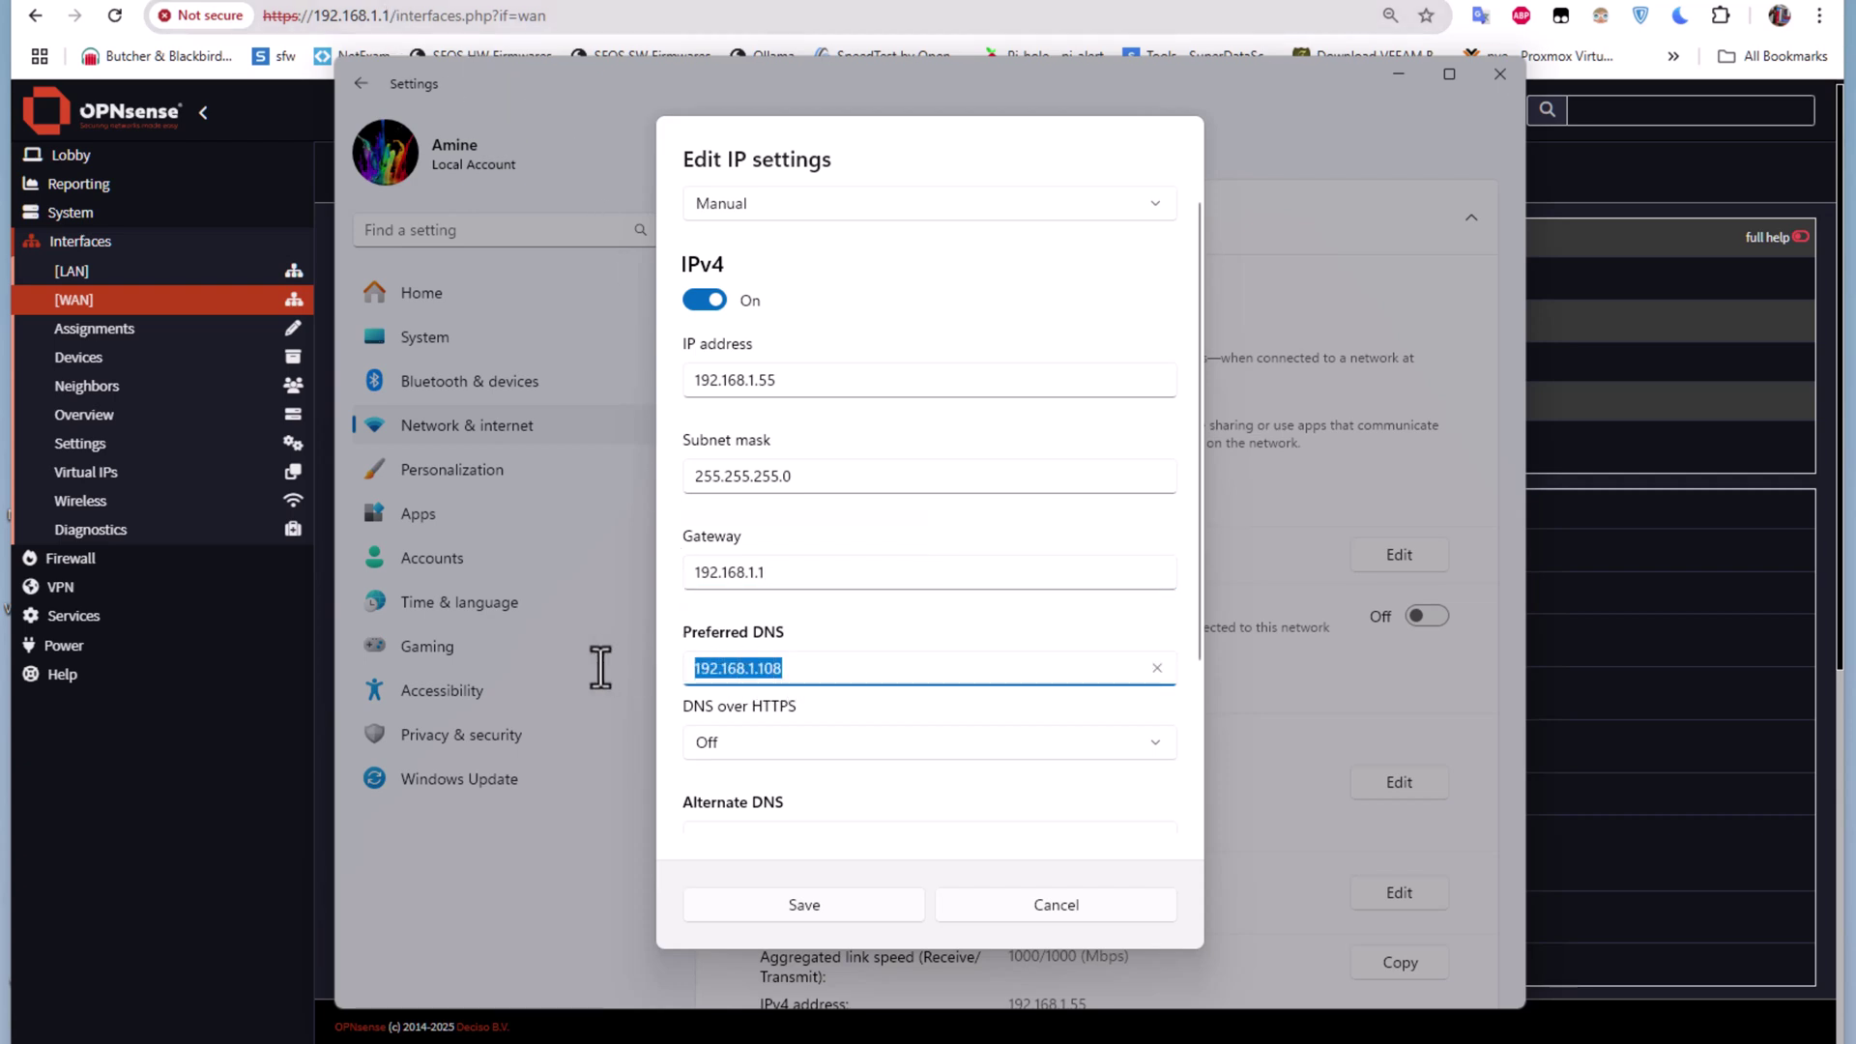
{"action": "type", "text": "8.8.8.8"}
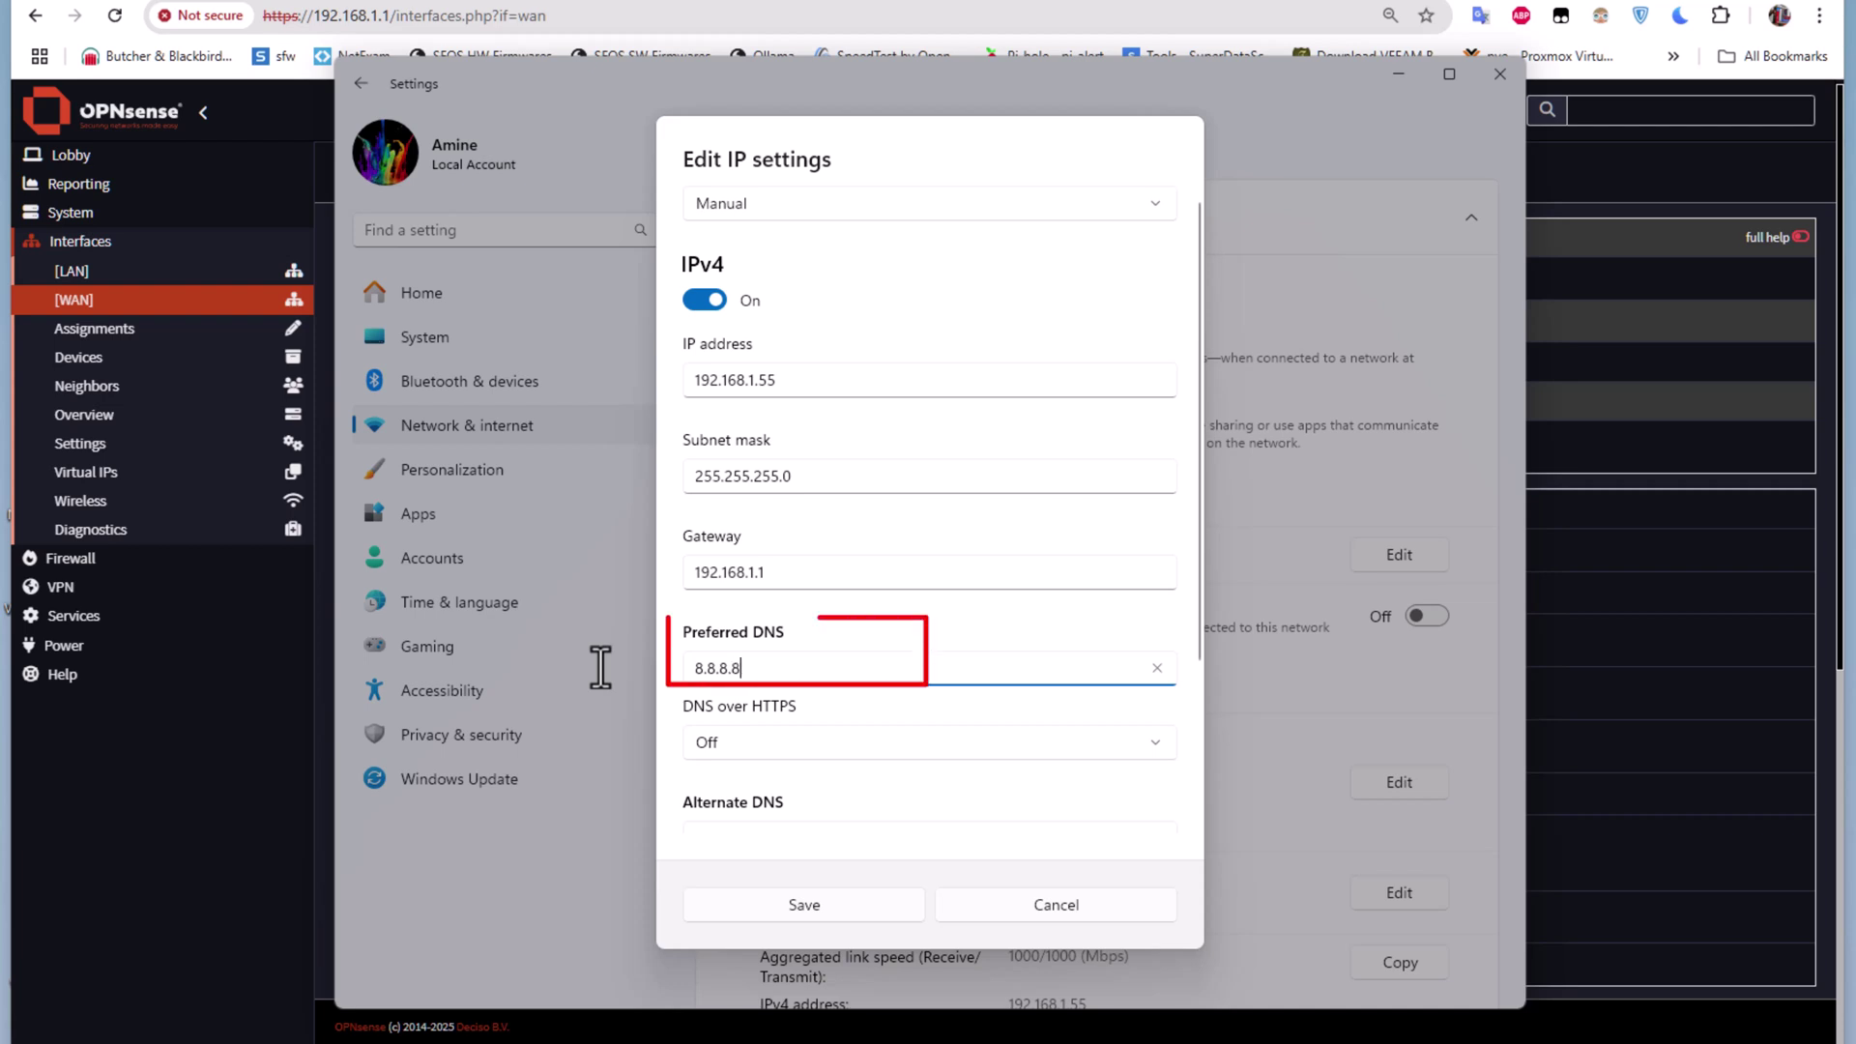
{"action": "left_click", "coordinate": [822, 908]}
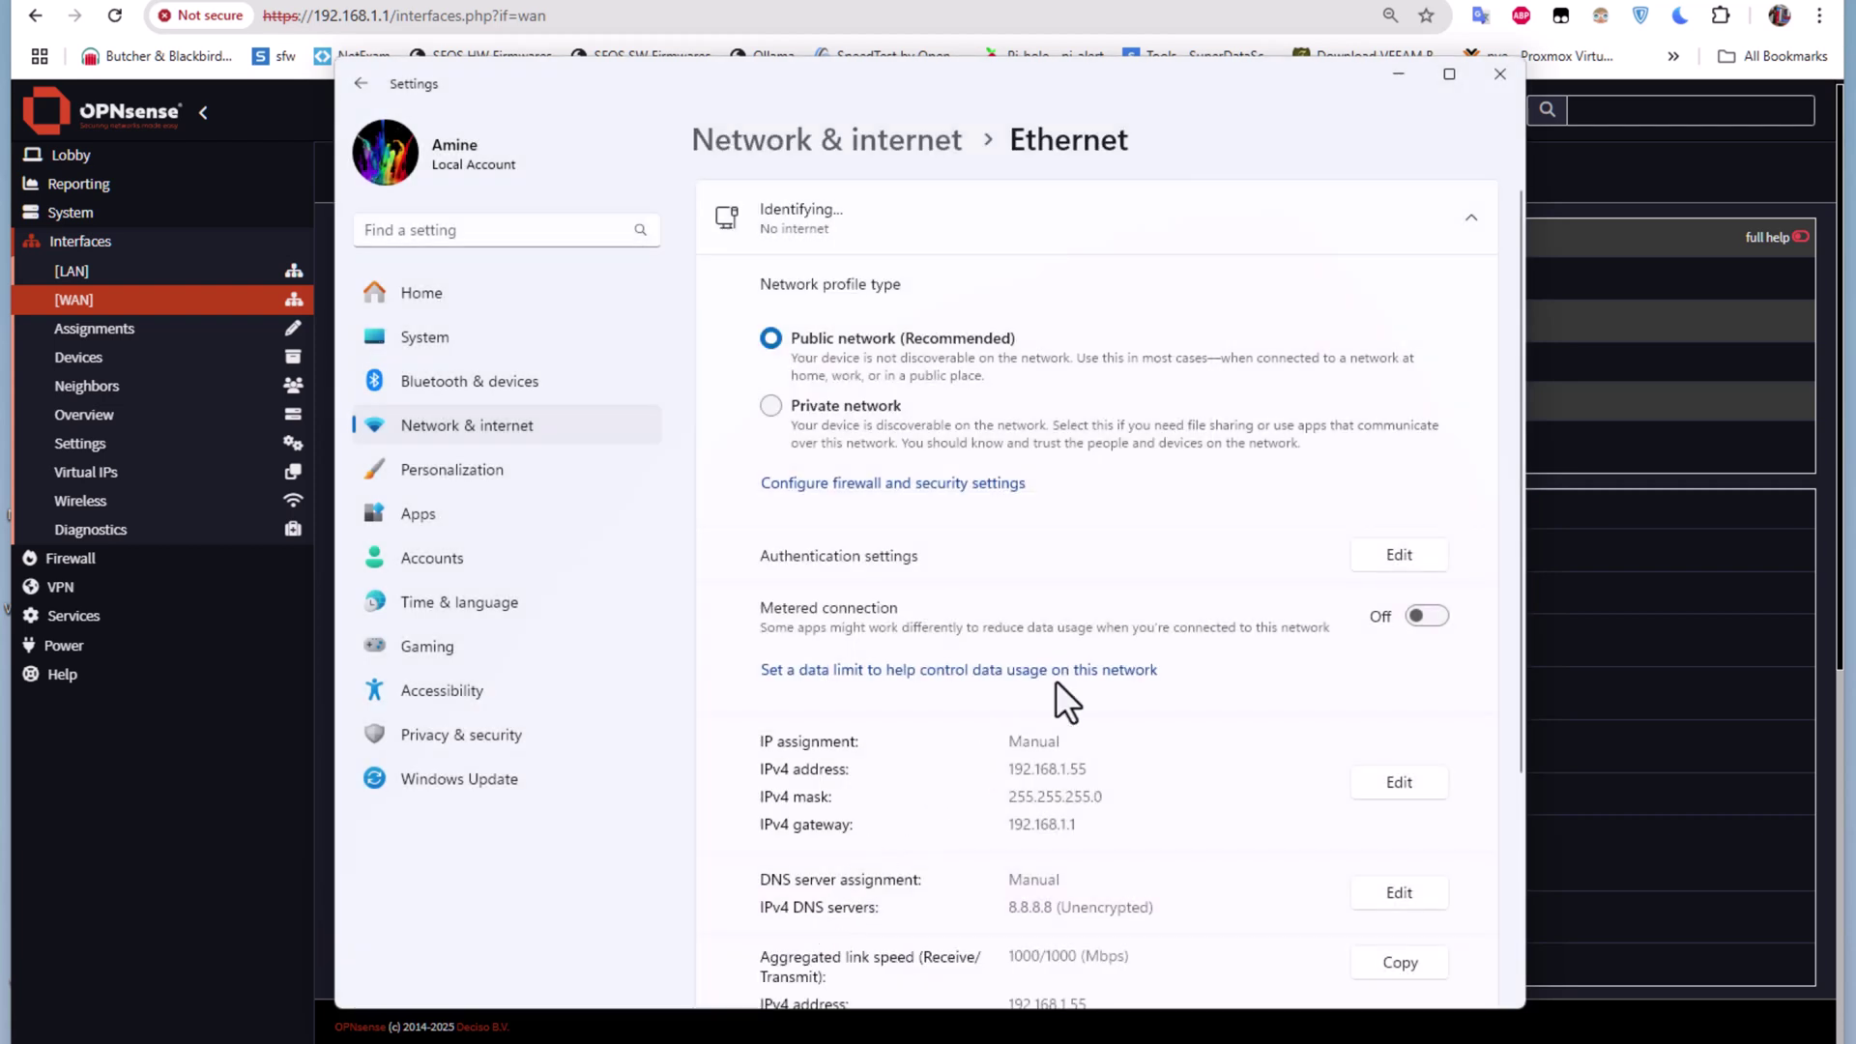
Close Settings, run ping google.com in PowerShell (4/4 replies, 0% loss), then minimize it
{"action": "left_click", "coordinate": [1497, 73]}
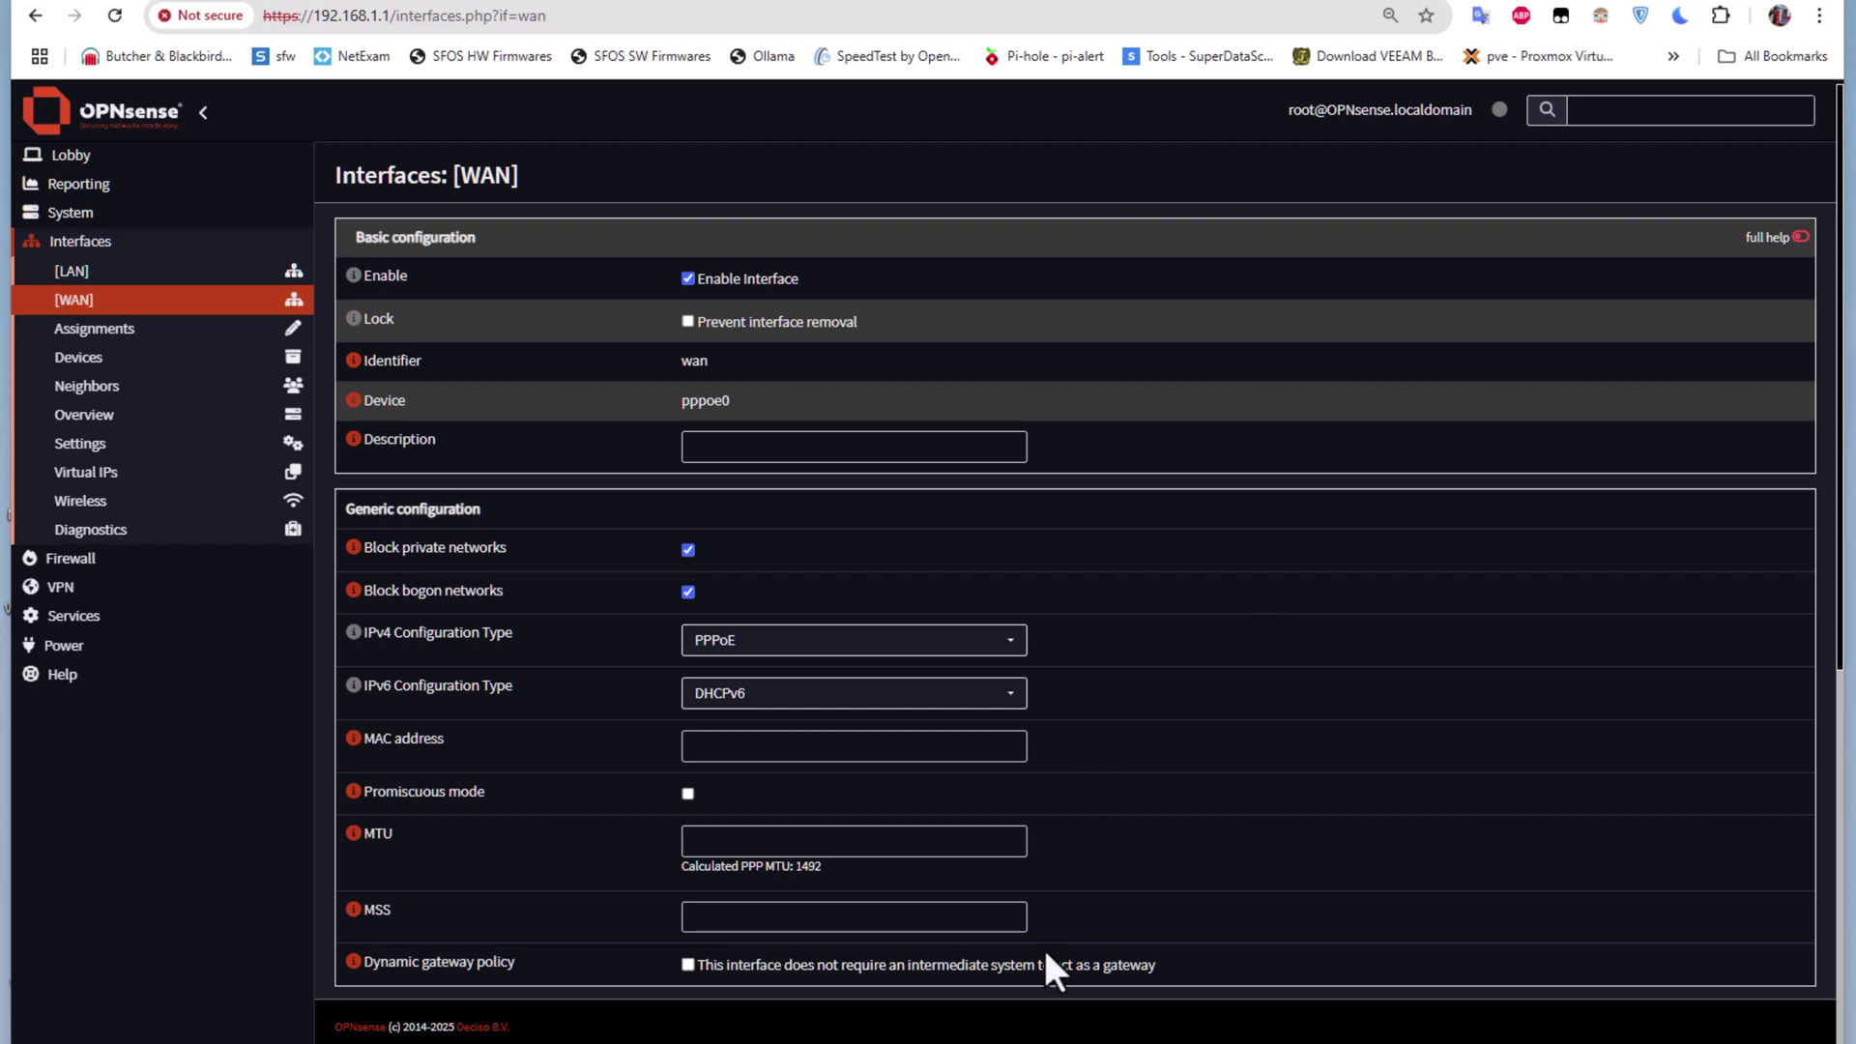
{"action": "left_click", "coordinate": [1076, 1033]}
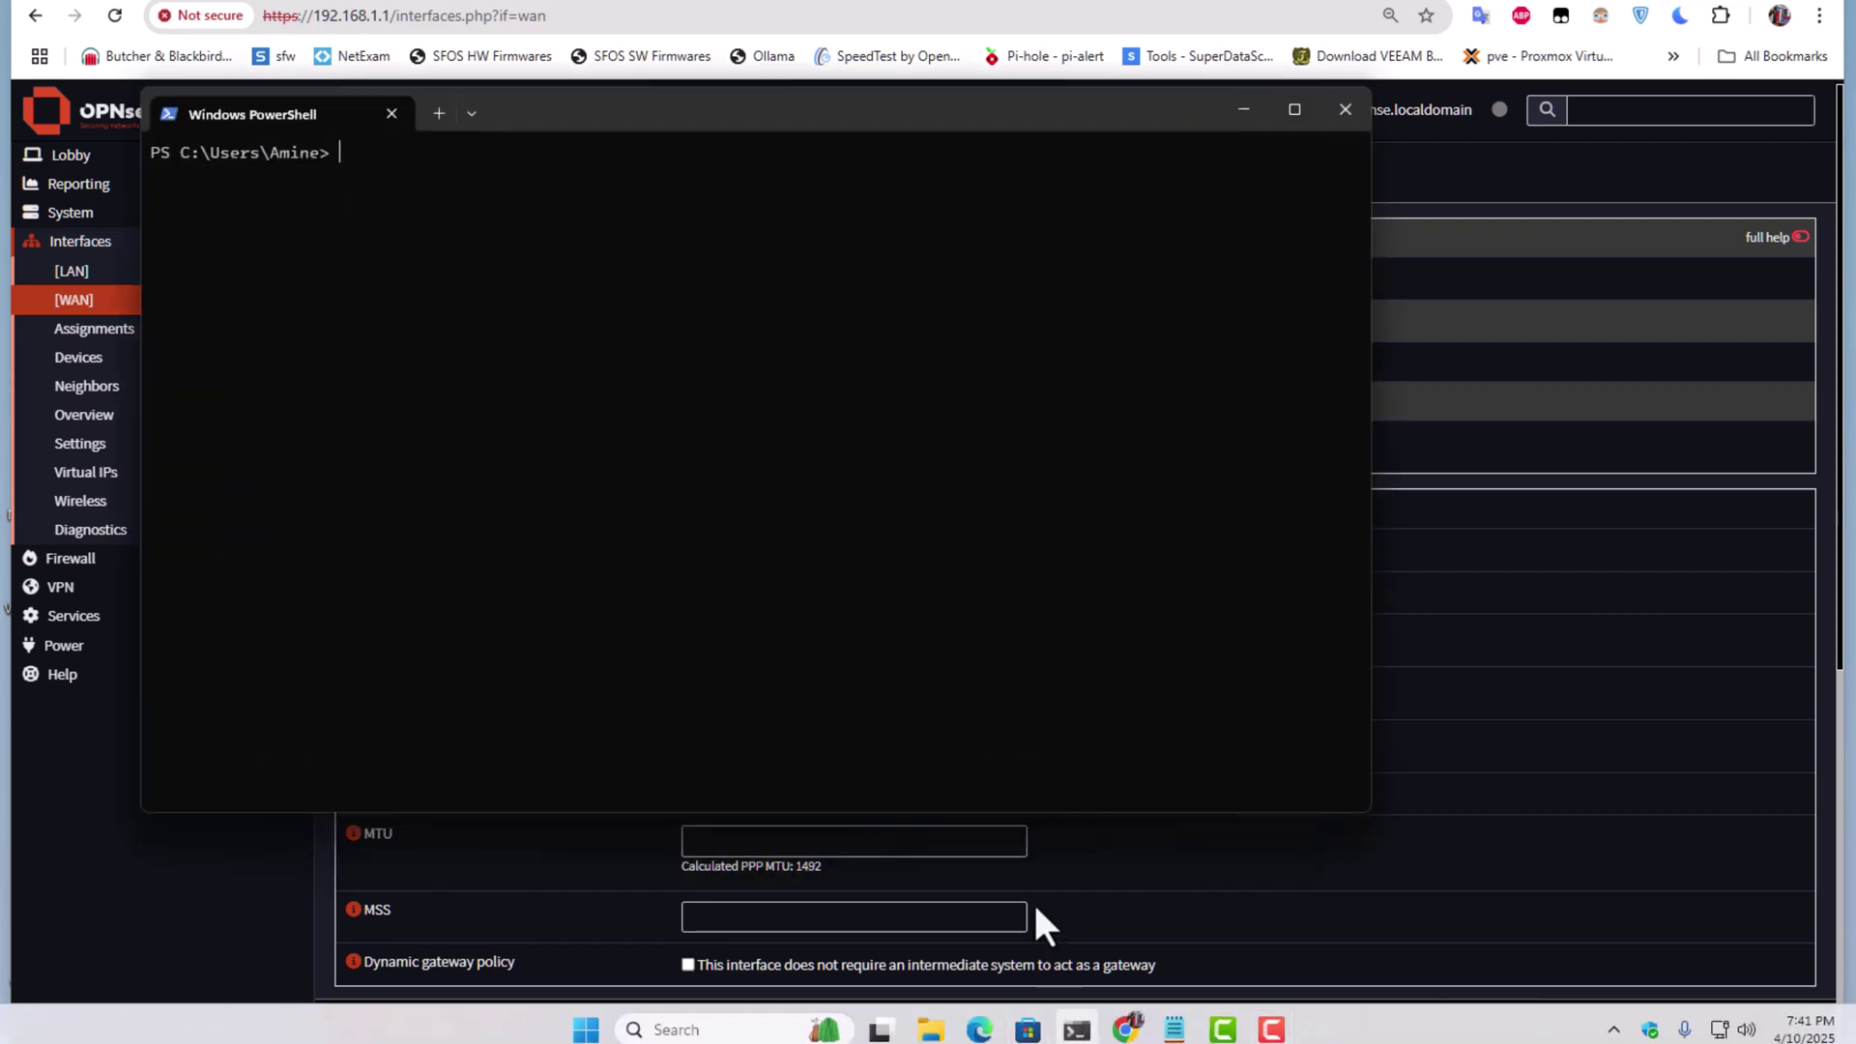
{"action": "left_click_drag", "start_coordinate": [646, 109], "coordinate": [833, 190]}
{"action": "type", "text": "ping google.com"}
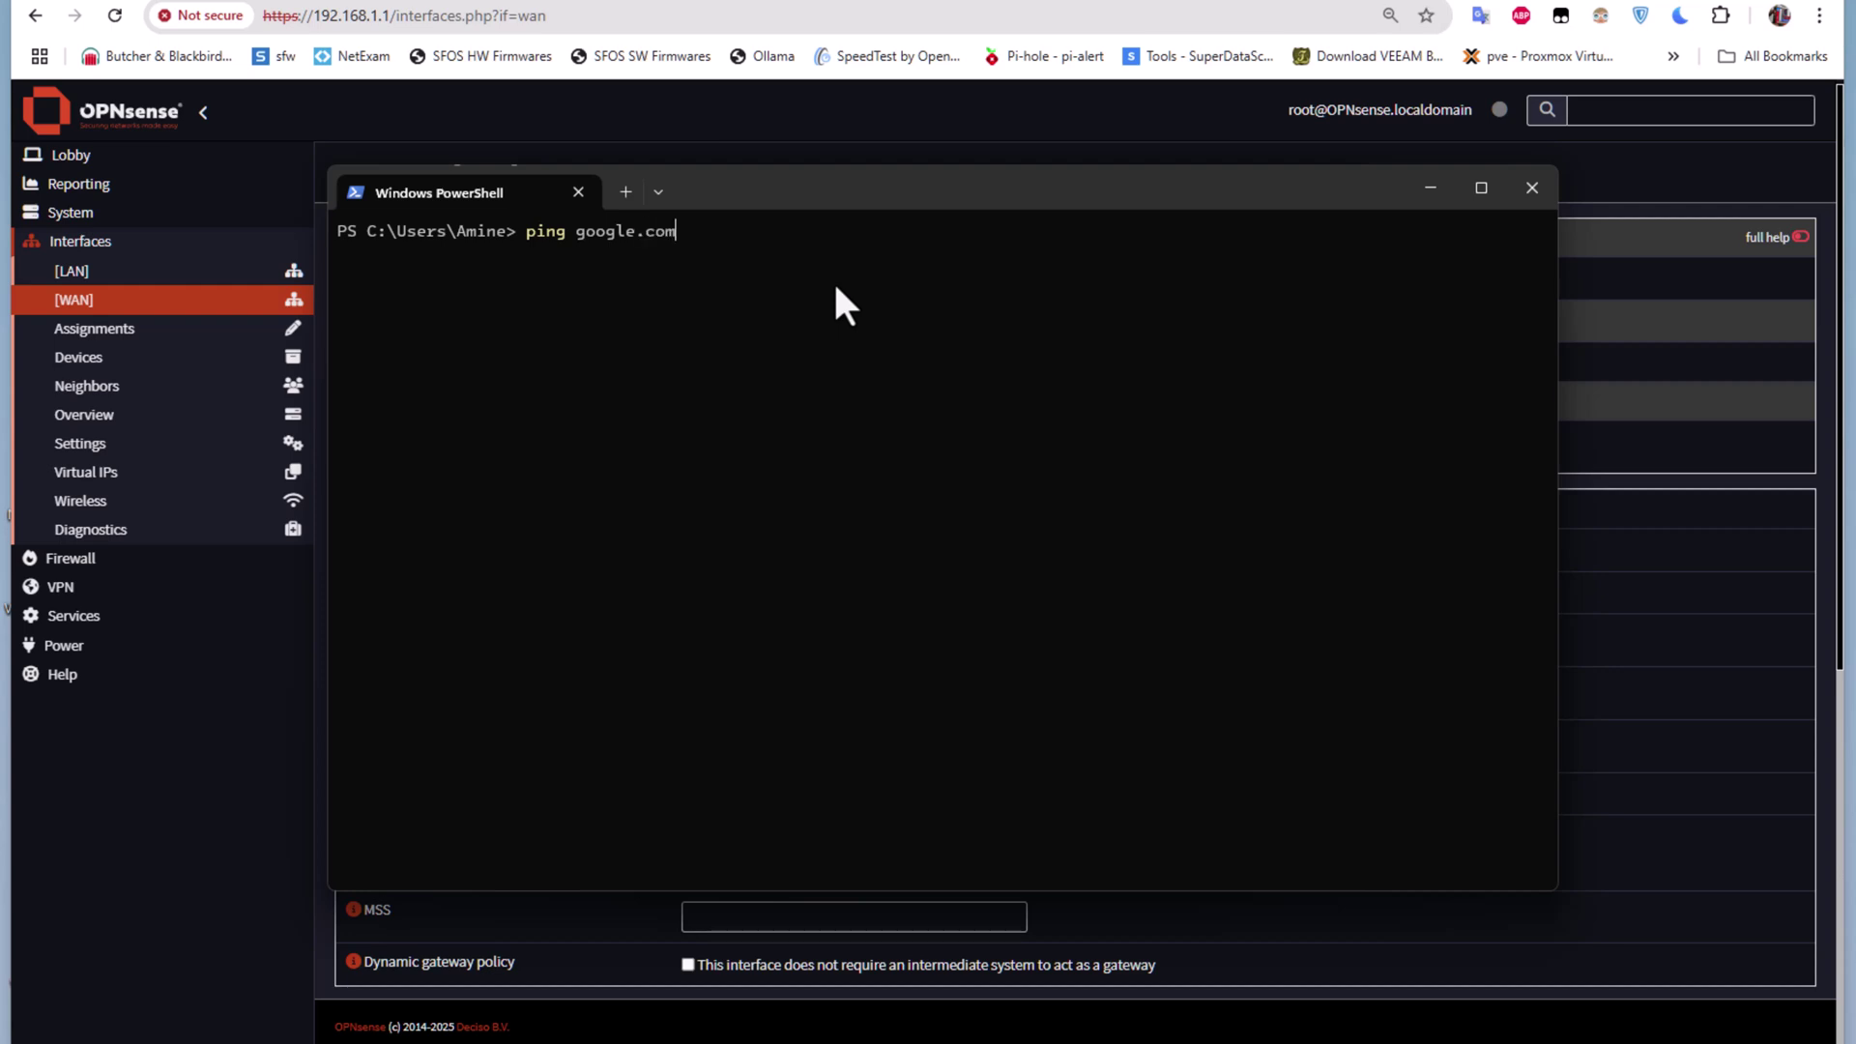
{"action": "key", "text": "Return"}
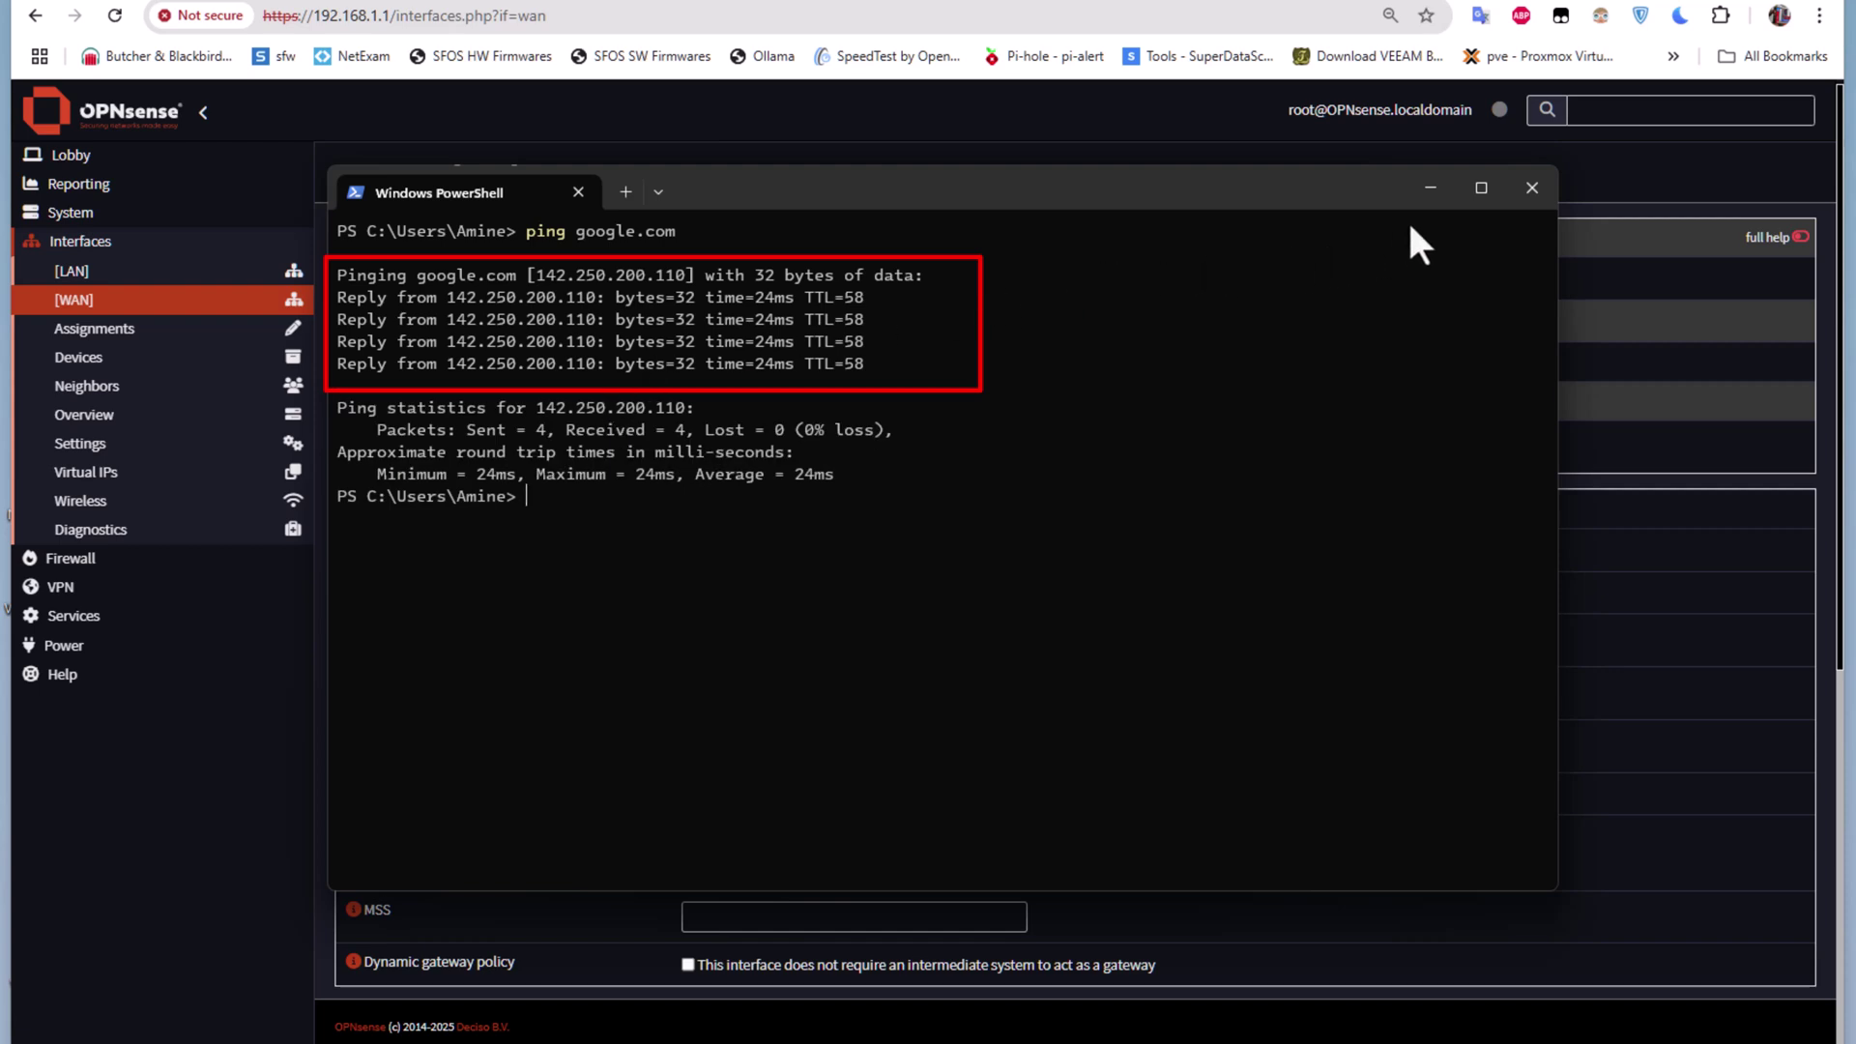
{"action": "left_click", "coordinate": [1431, 188]}
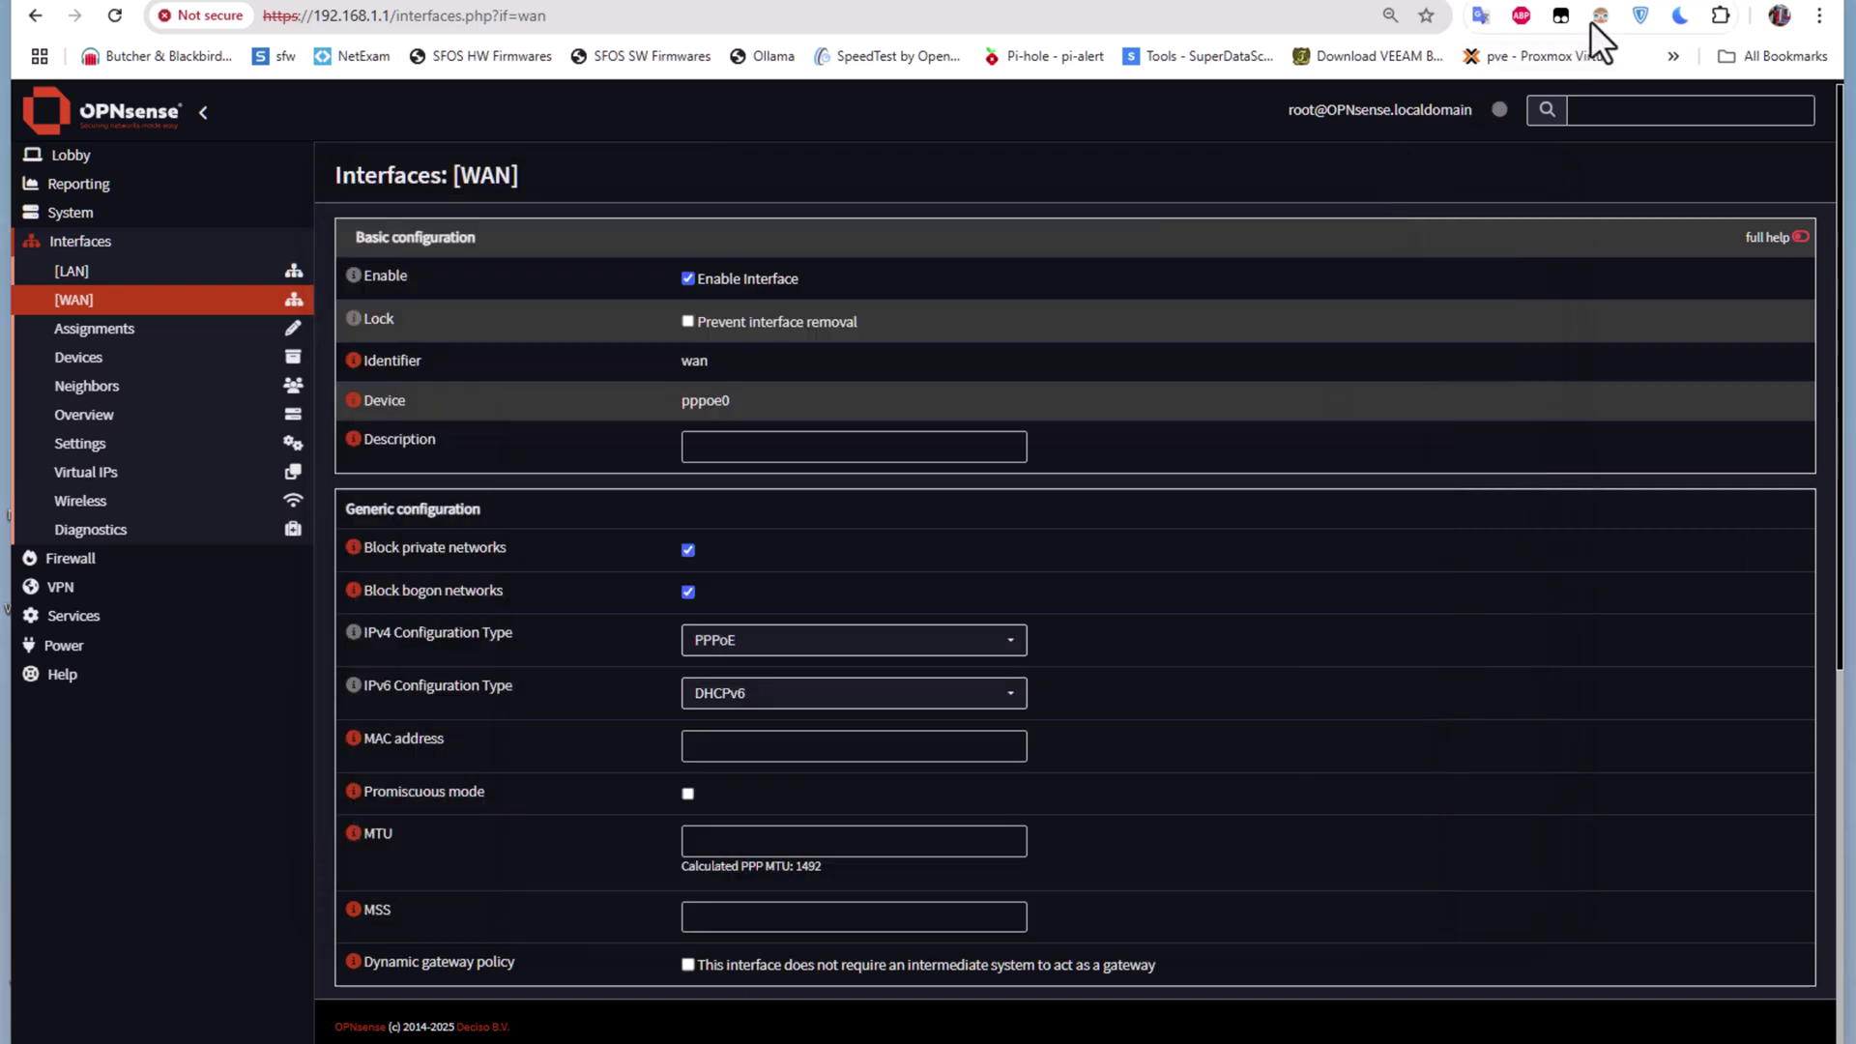
Search Google for 'test' in a new Chrome tab and confirm results load
{"action": "key", "text": "ctrl+t"}
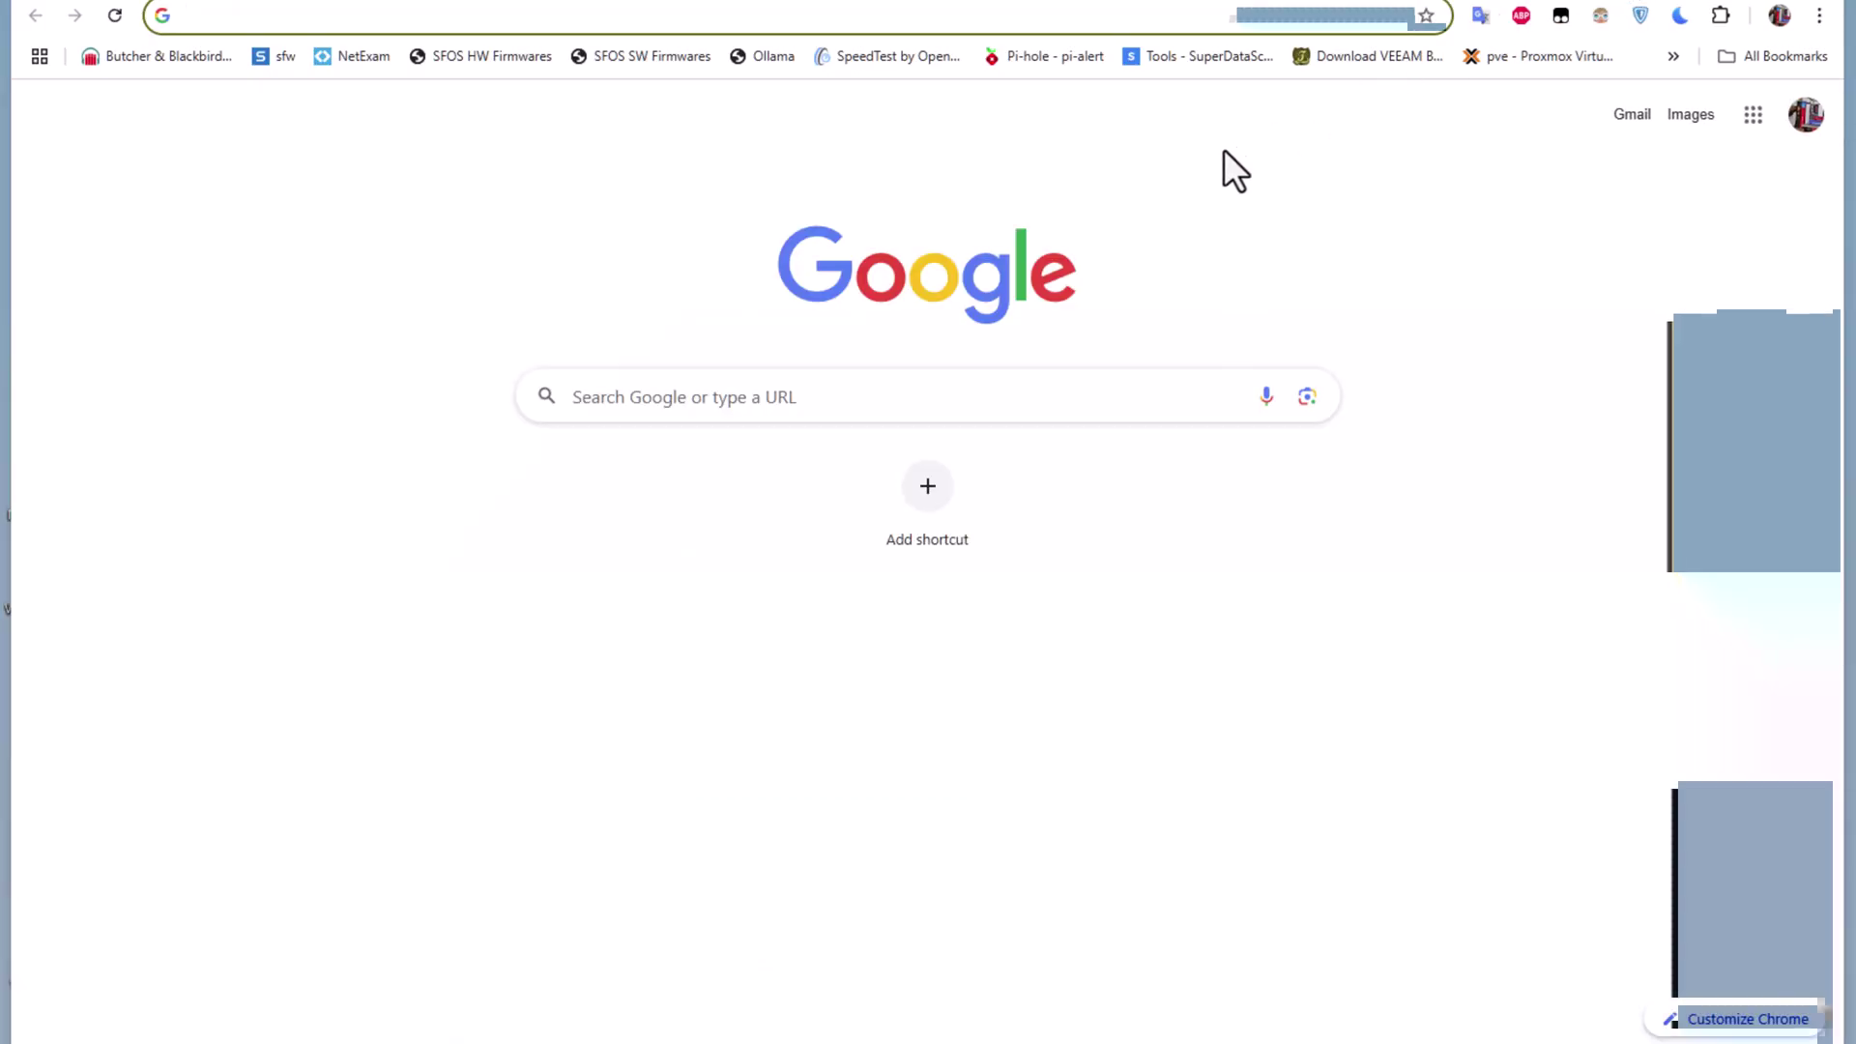
{"action": "left_click", "coordinate": [676, 411]}
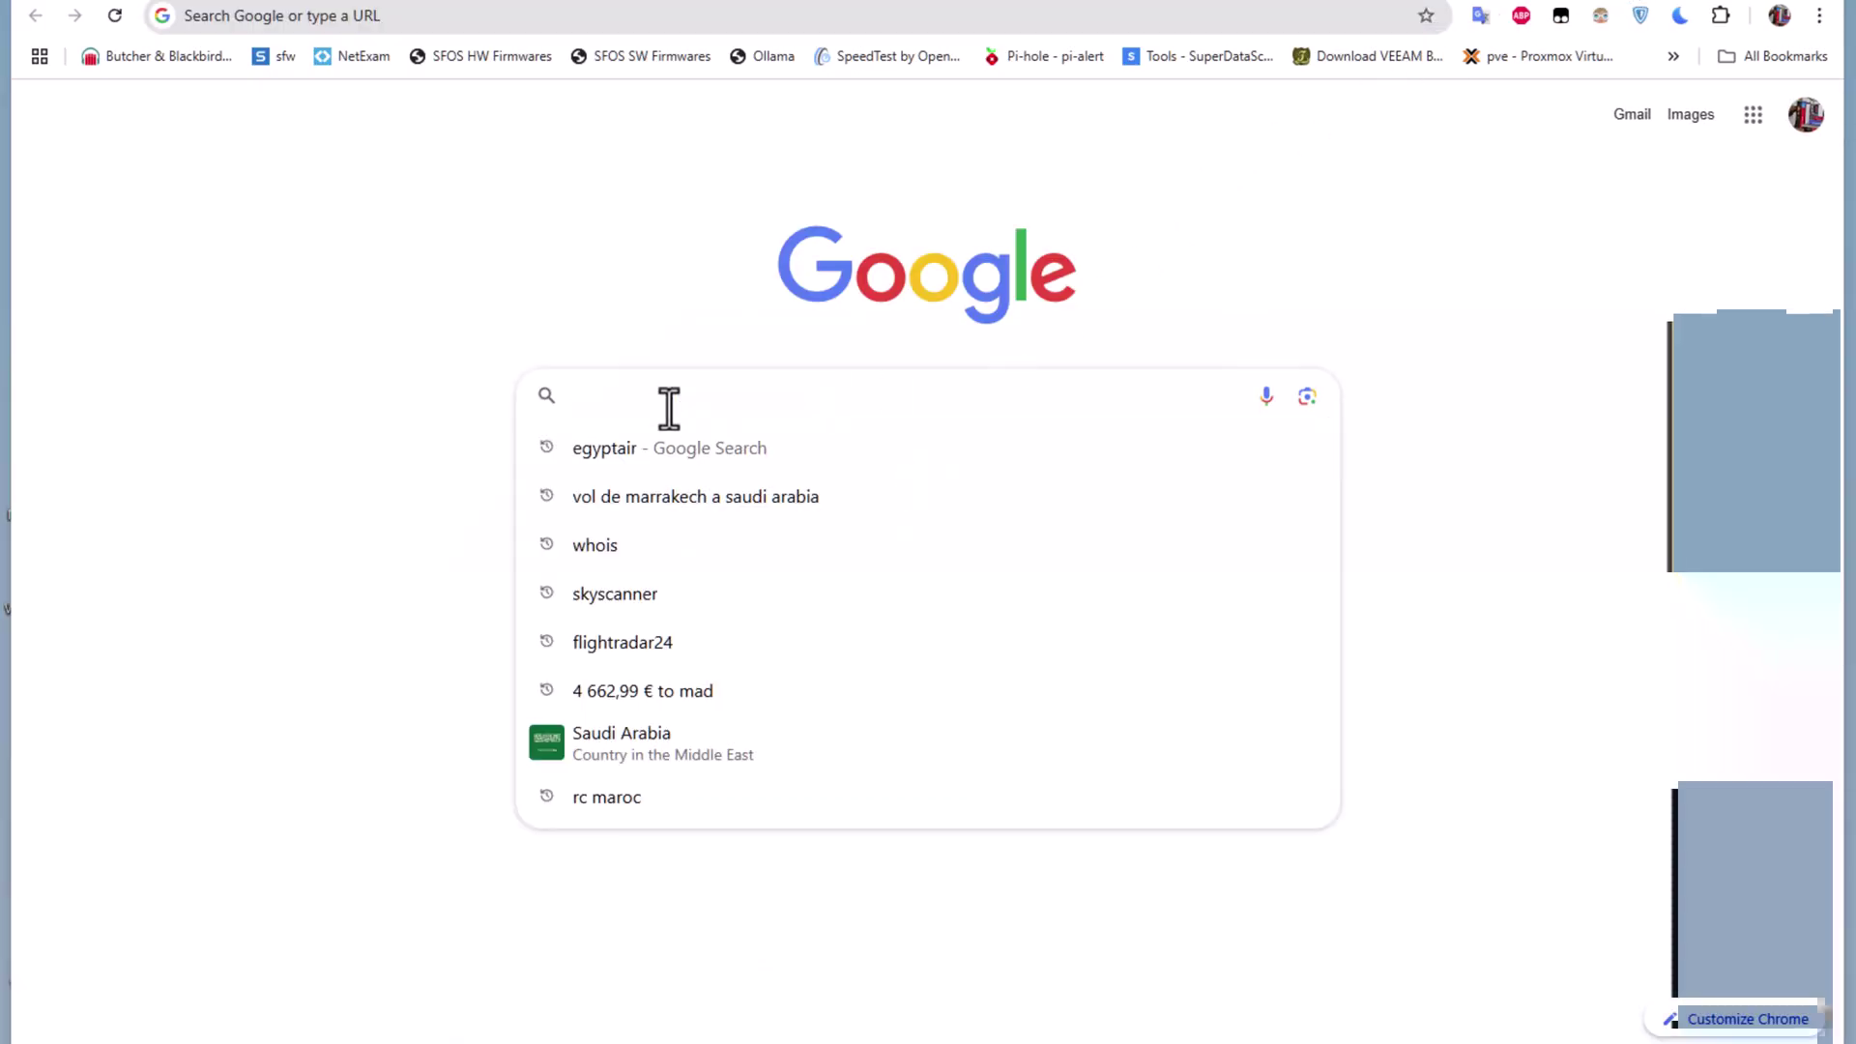
{"action": "type", "text": "test"}
{"action": "key", "text": "Return"}
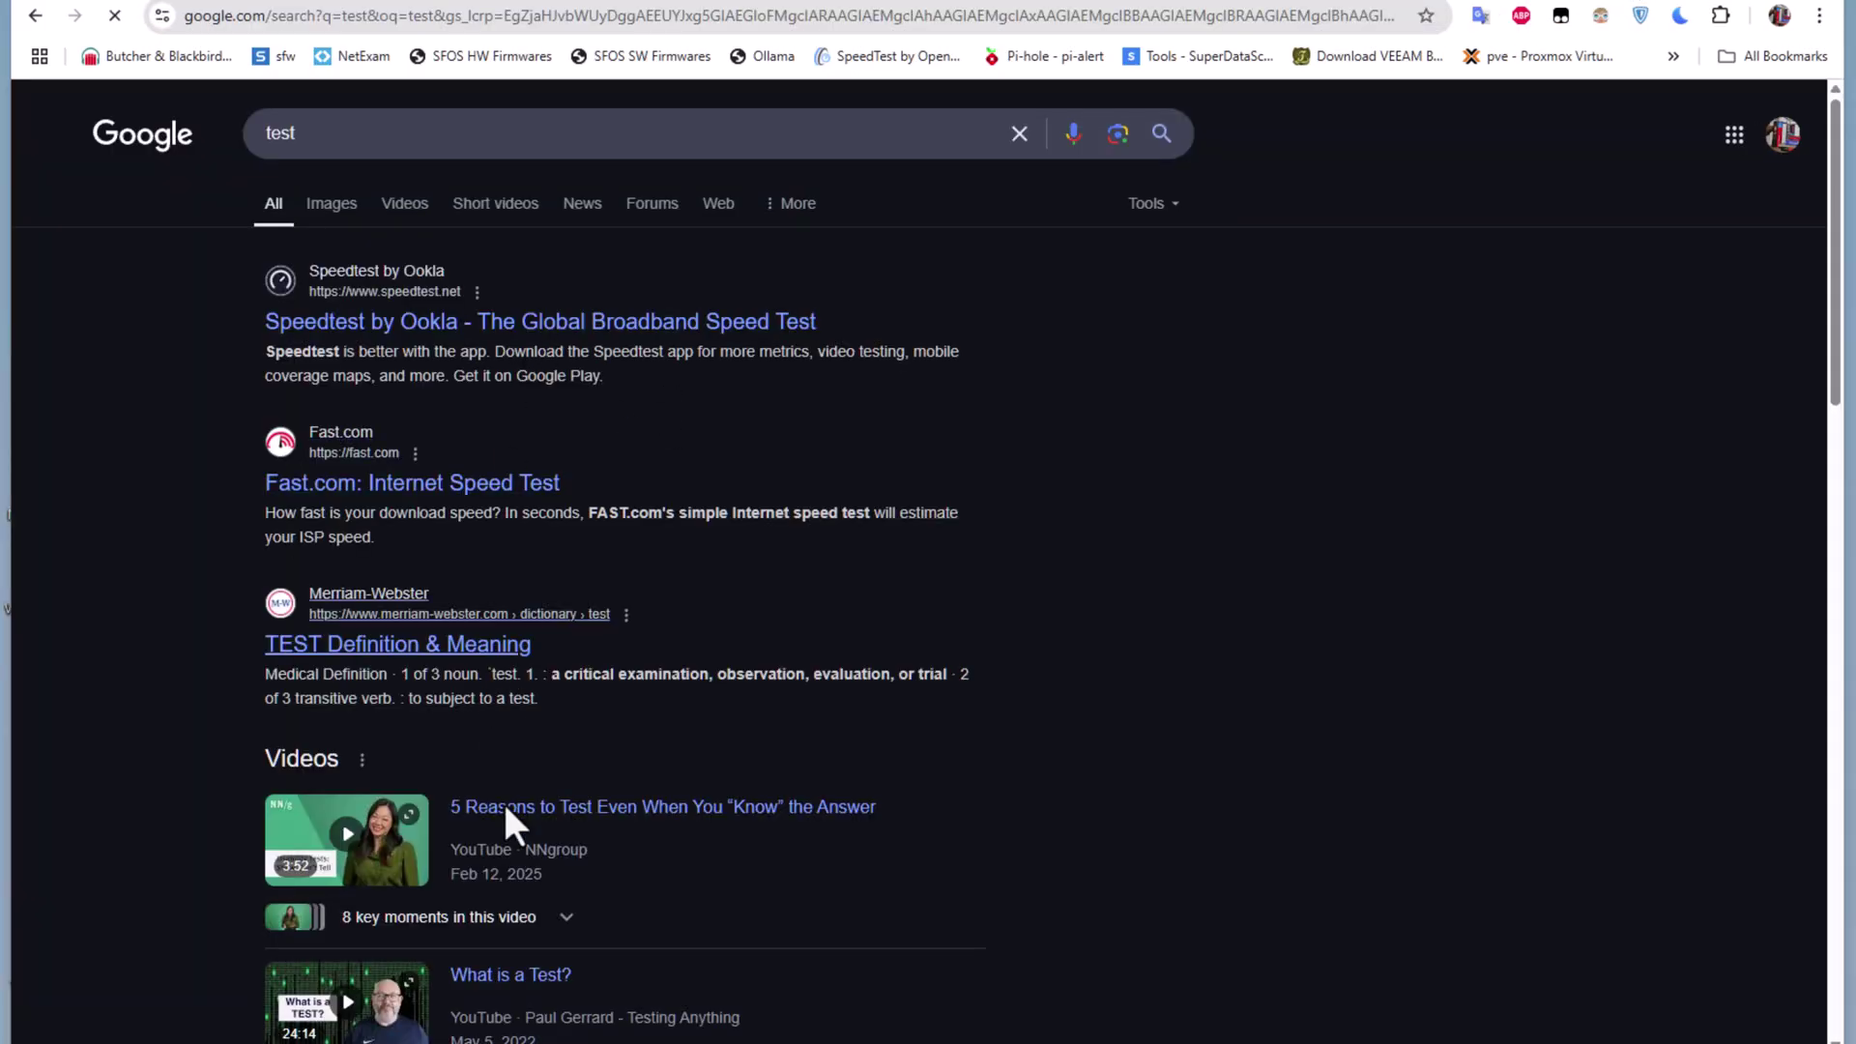
{"action": "scroll", "coordinate": [452, 506], "scroll_direction": "down", "scroll_amount": 4}
{"action": "scroll", "coordinate": [456, 542], "scroll_direction": "up", "scroll_amount": 4}
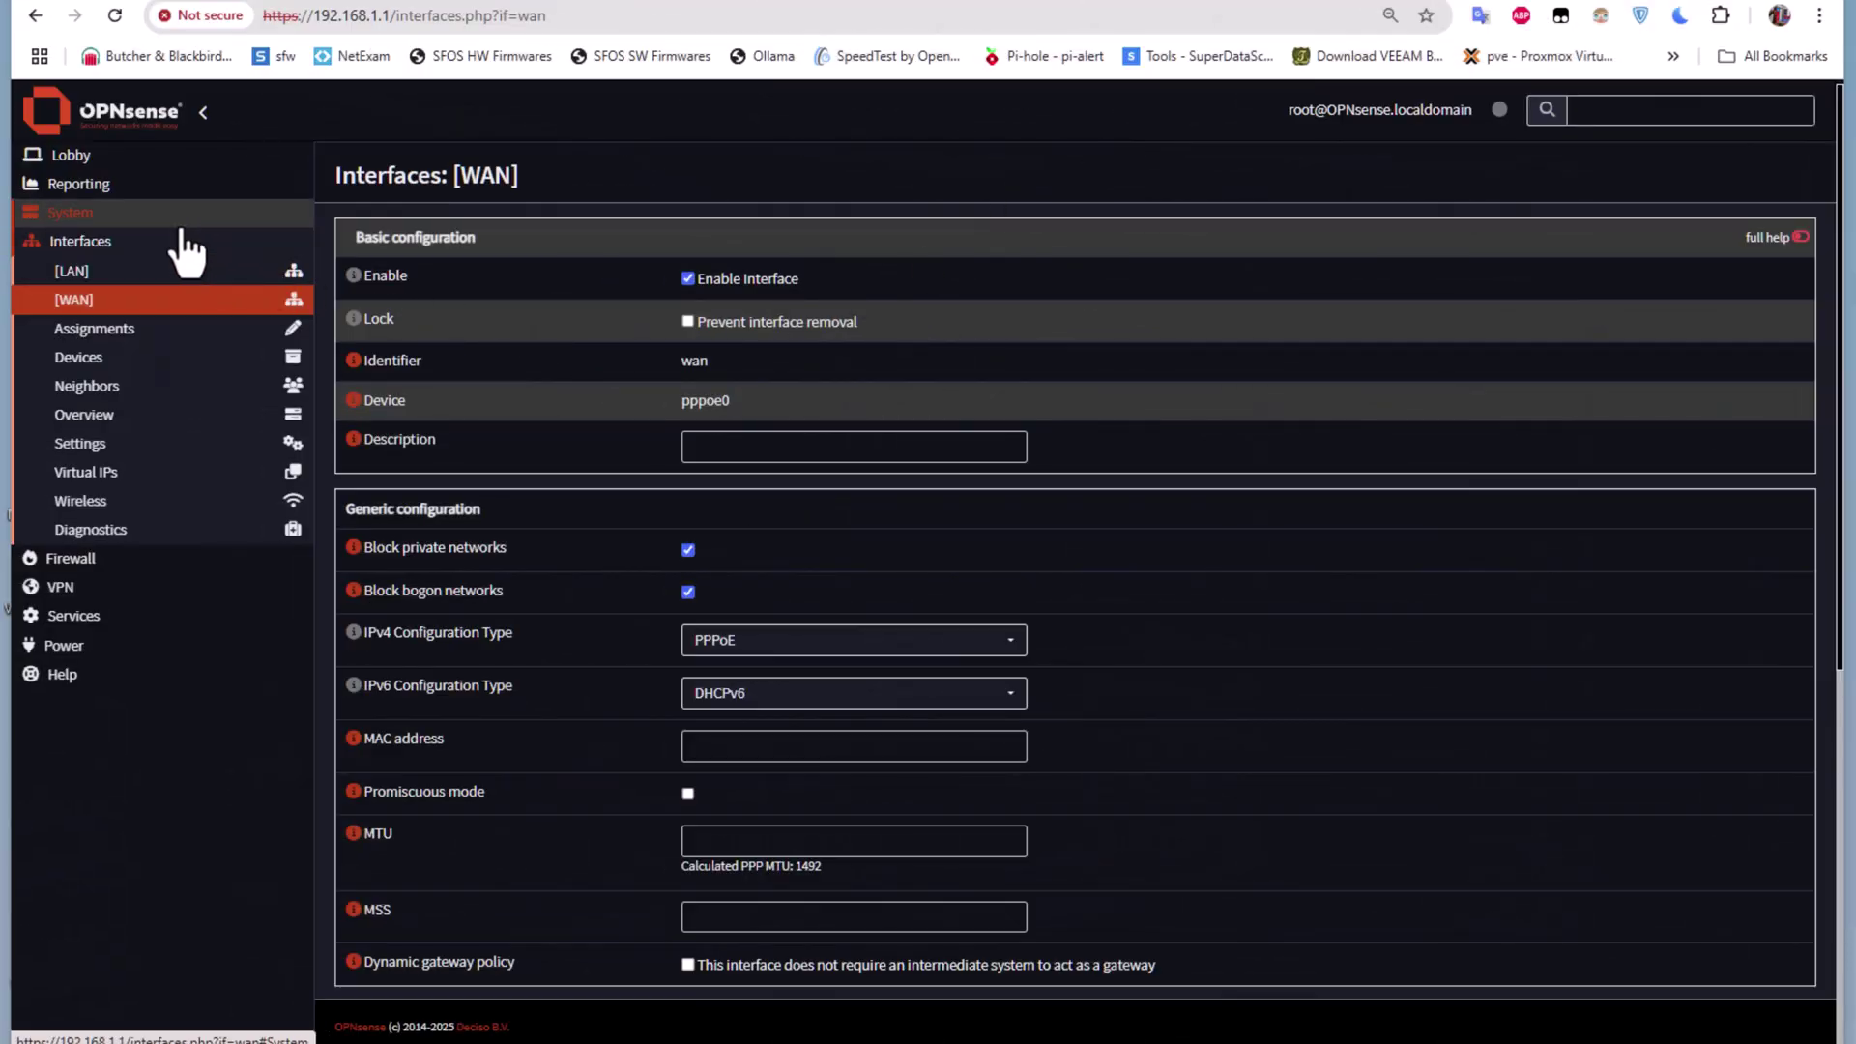
Return to the OPNsense Lobby Dashboard to check LAN/WAN status and traffic
{"action": "left_click", "coordinate": [94, 160]}
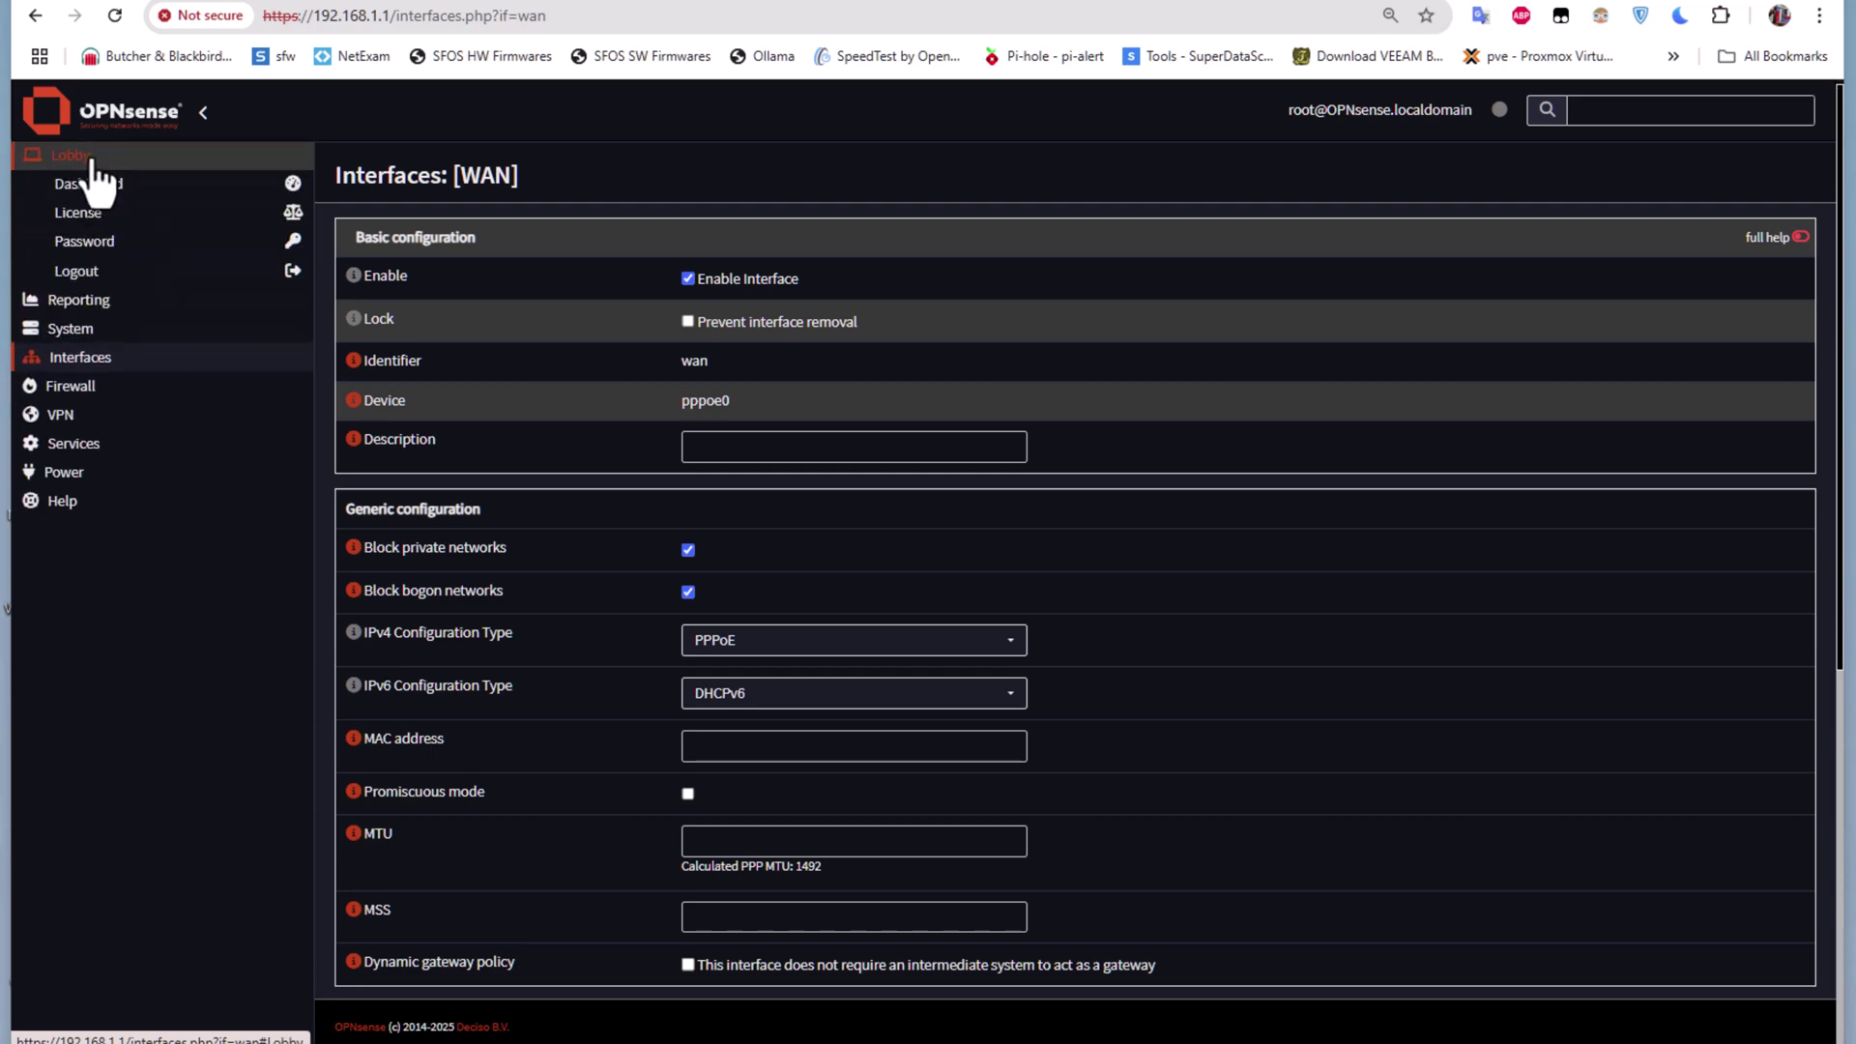
{"action": "left_click", "coordinate": [100, 187]}
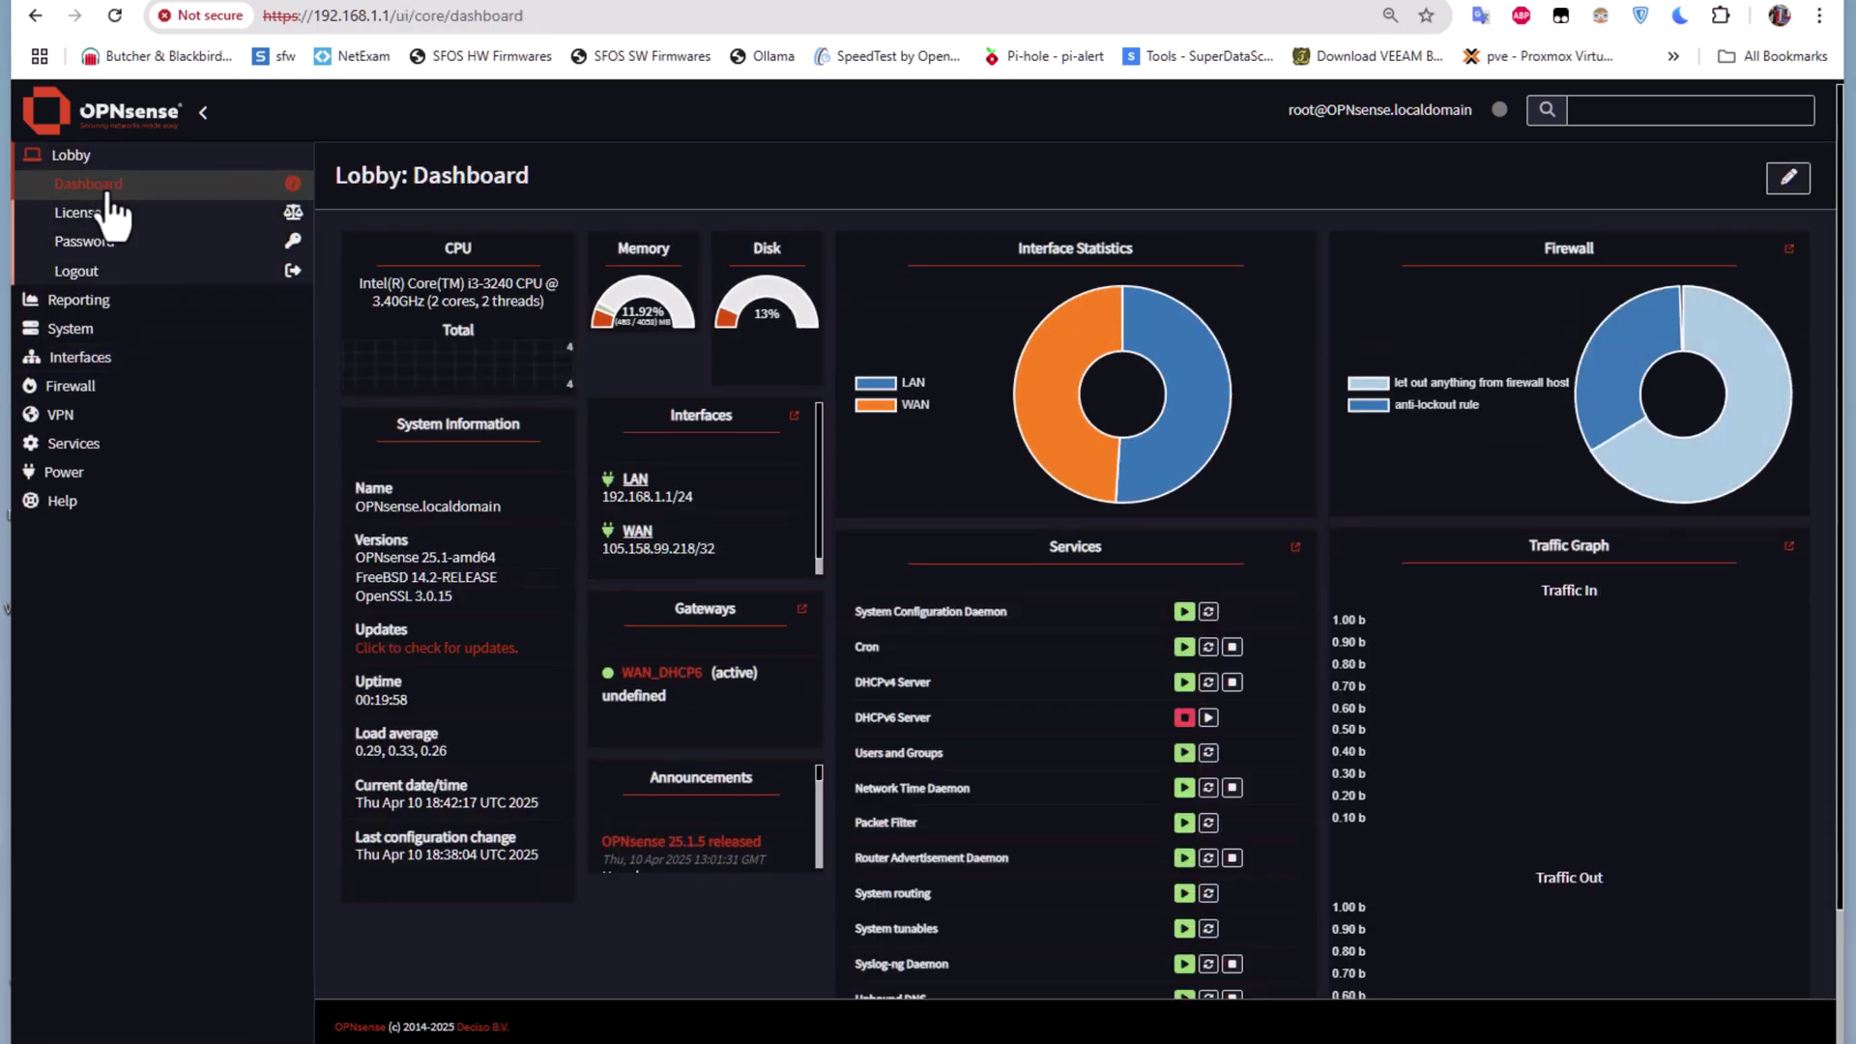